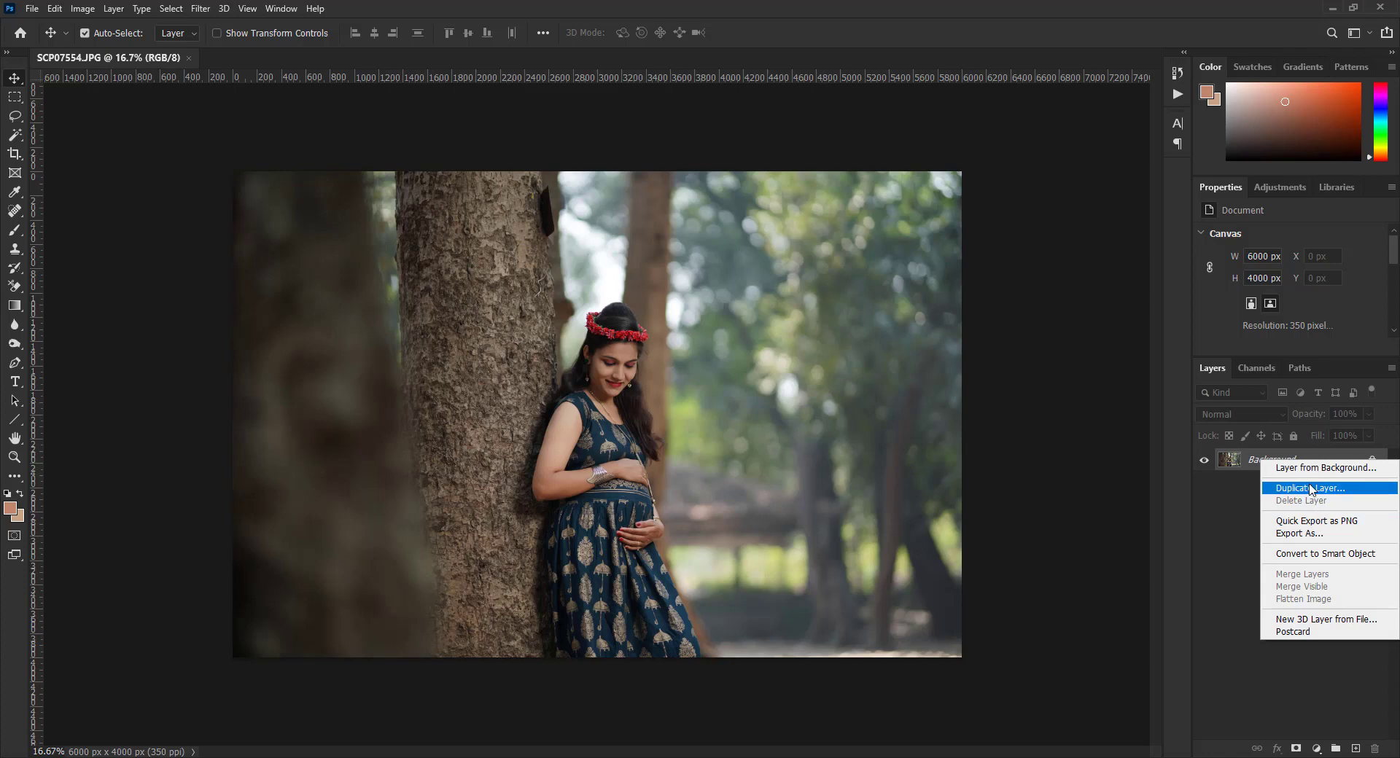
Duplicate the Background layer as "edit" and fit the whole photo in view.
{"action": "left_click", "coordinate": [1310, 487]}
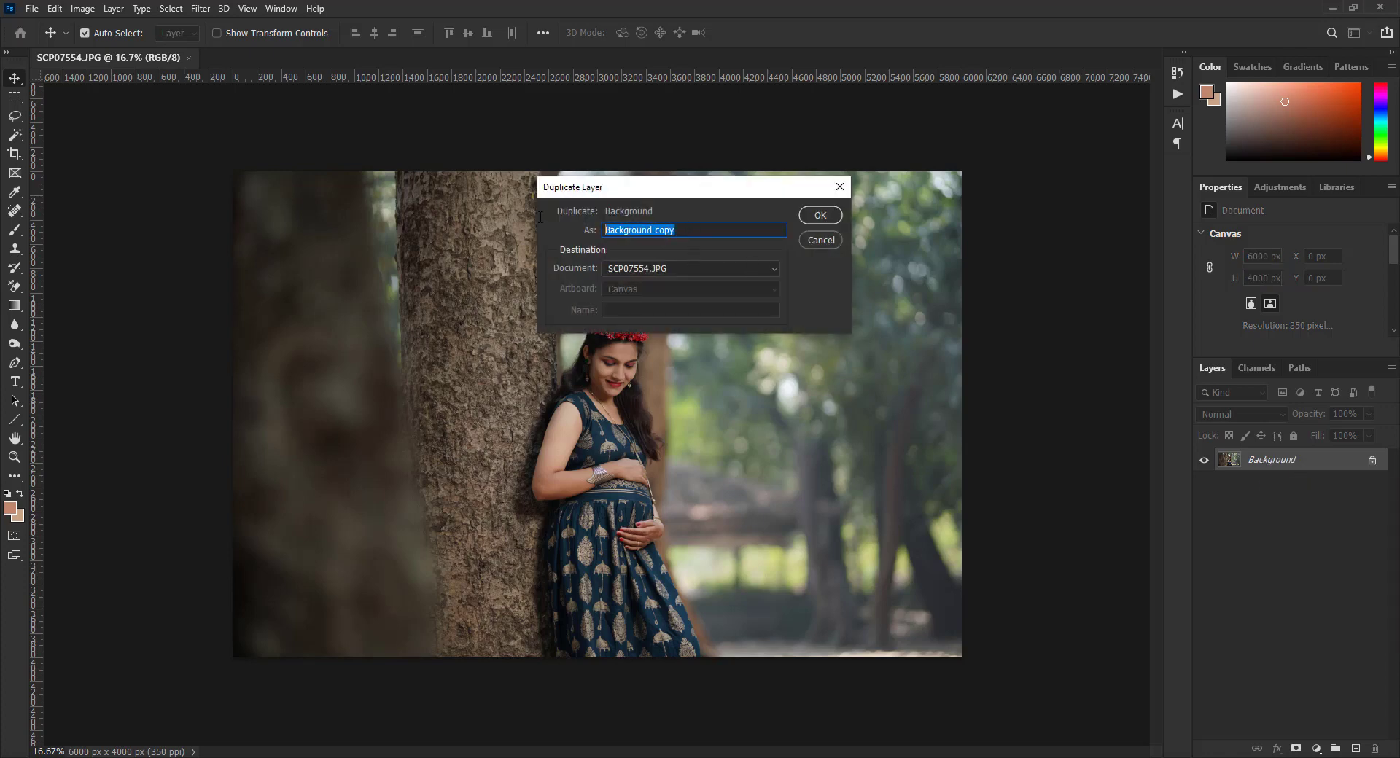
{"action": "type", "text": "edit"}
{"action": "key", "text": "Return"}
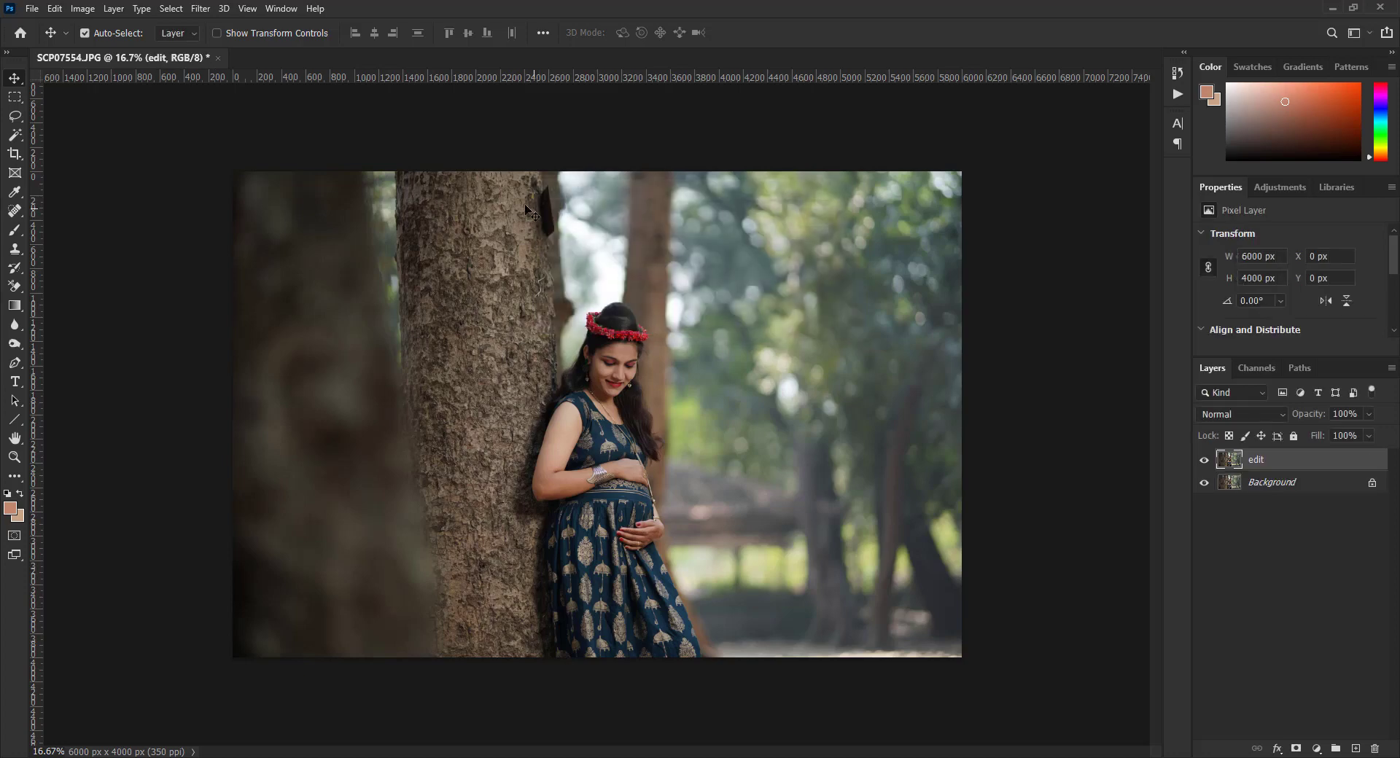
{"action": "key", "text": "ctrl+plus"}
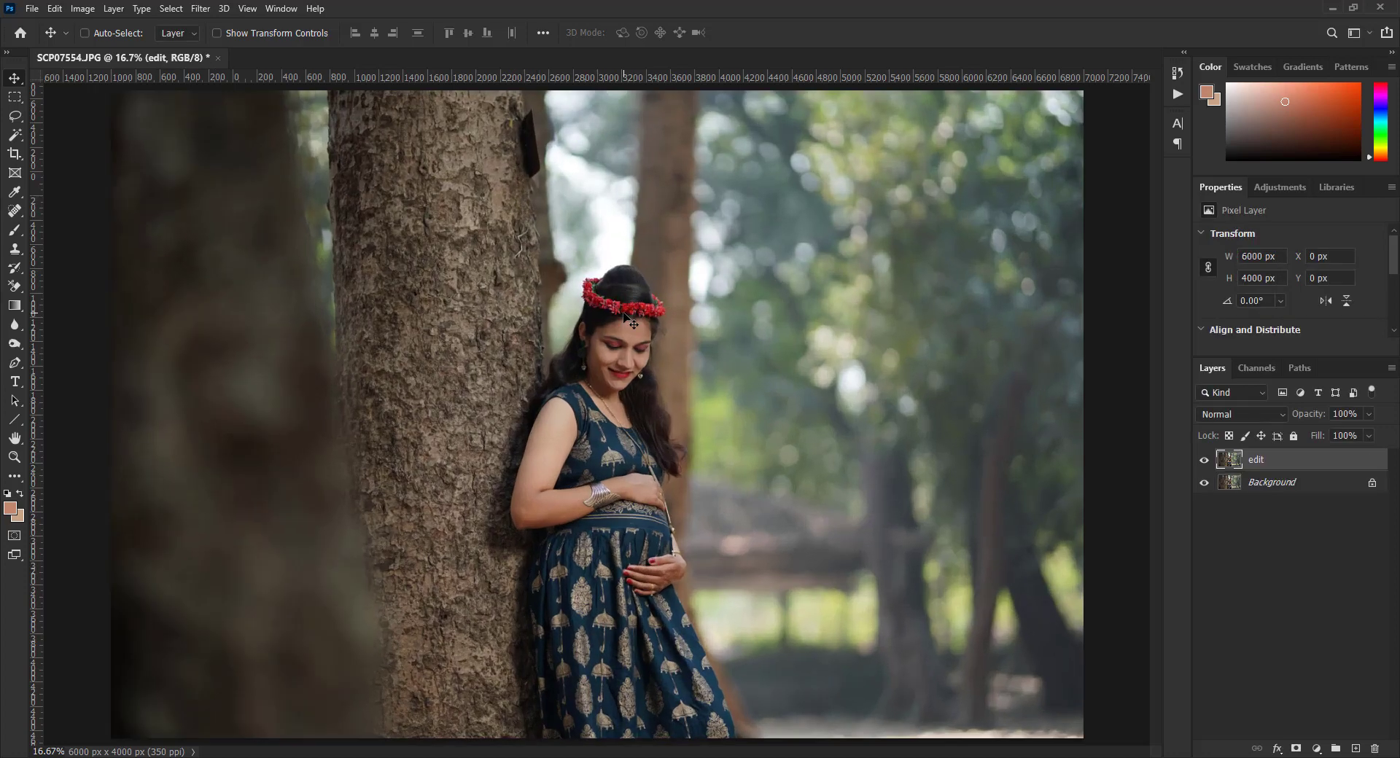
{"action": "key", "text": "ctrl+0"}
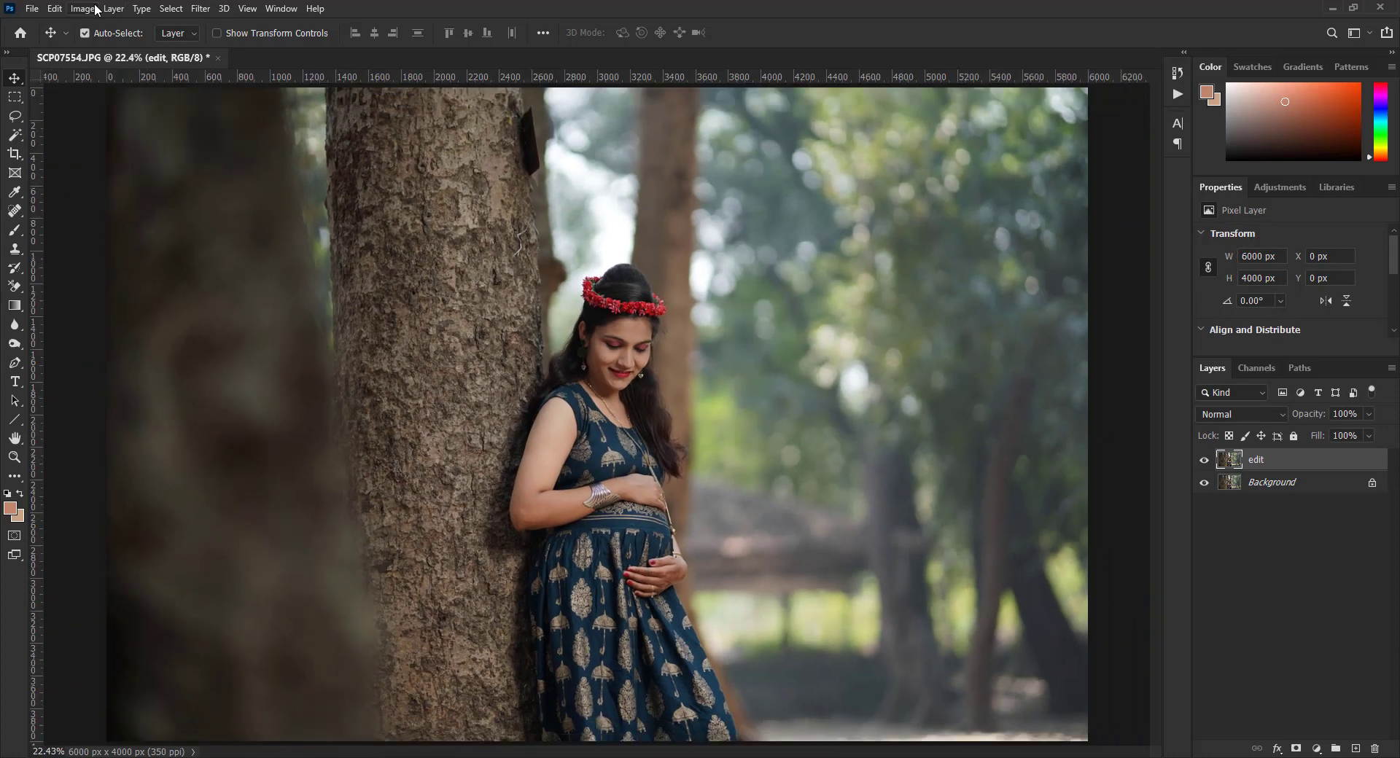
Apply Curves to the edit layer with the white point output lowered to 252 and the midtones slightly darkened.
{"action": "left_click", "coordinate": [82, 9]}
{"action": "mouse_move", "coordinate": [108, 48]}
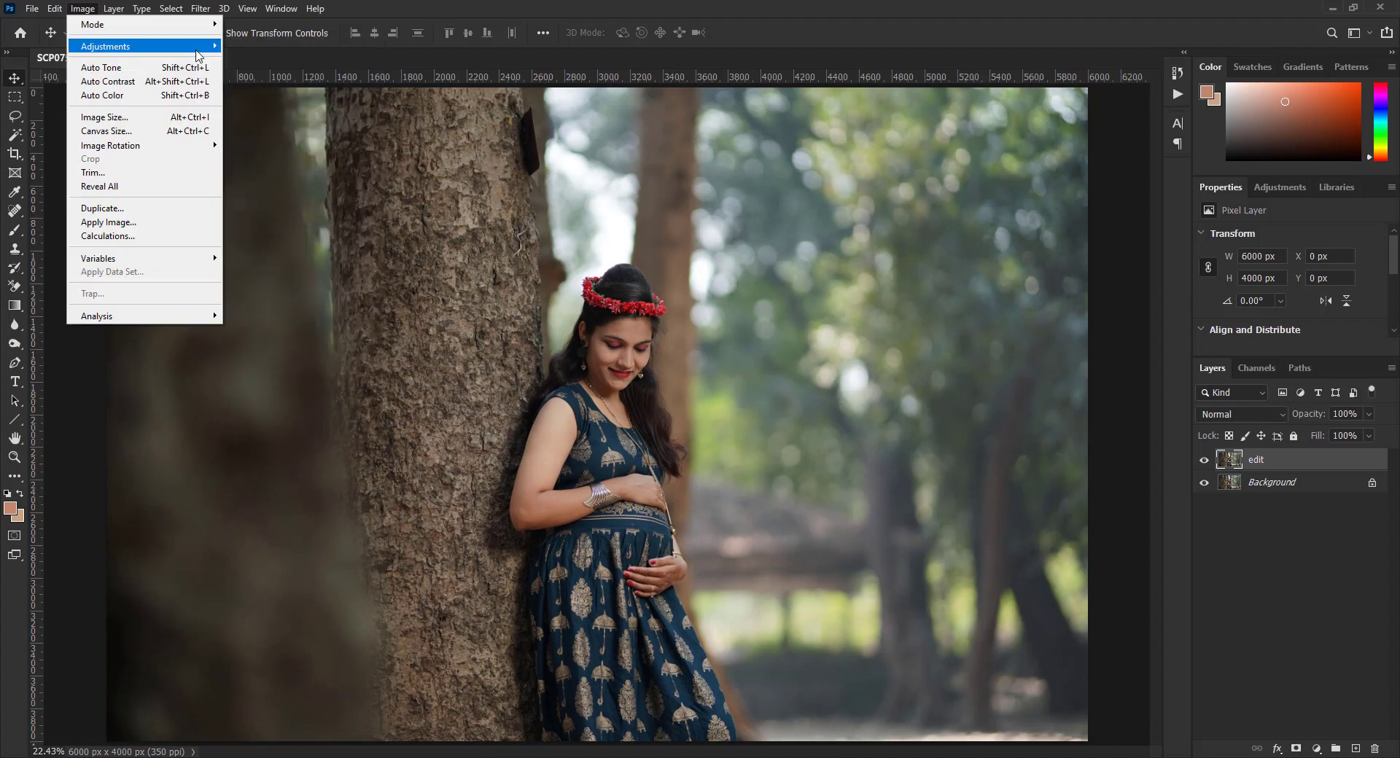
{"action": "left_click", "coordinate": [302, 74]}
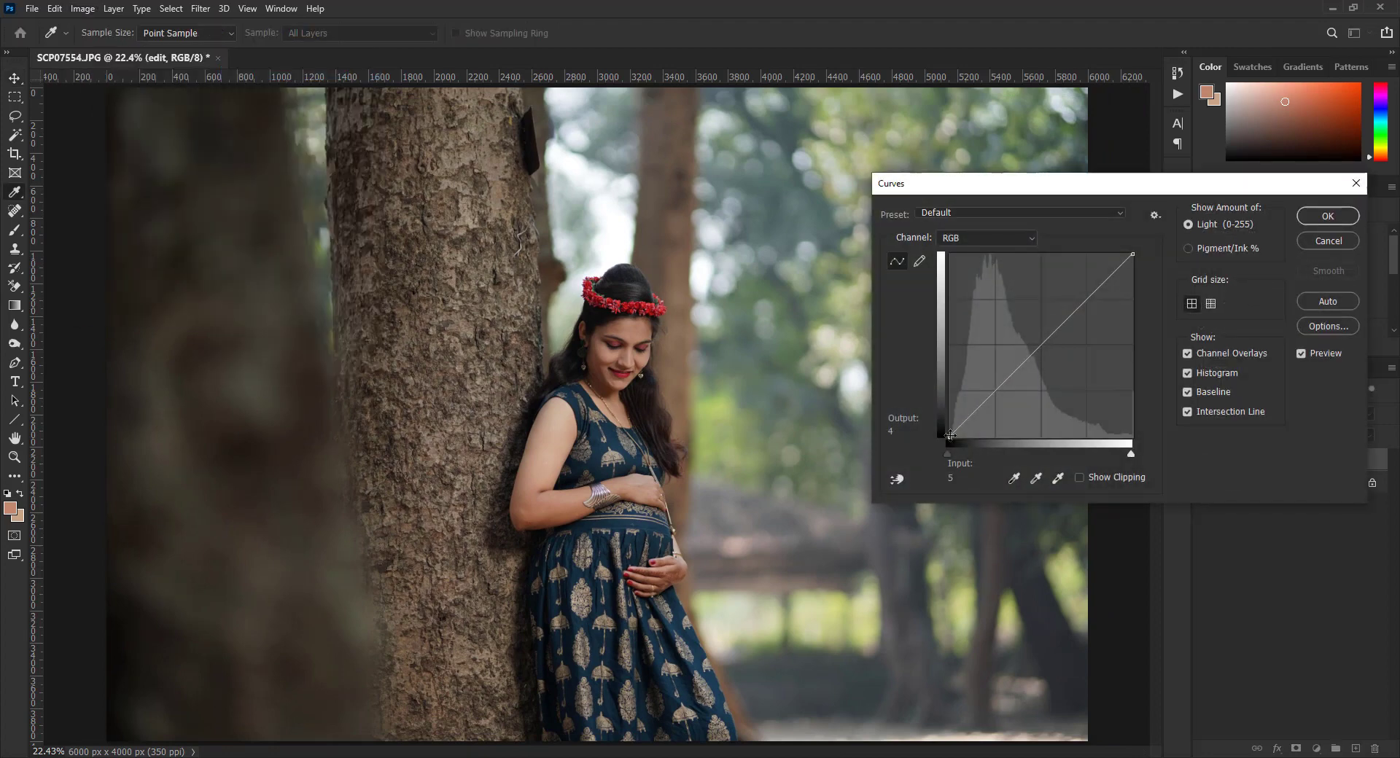
{"action": "left_click_drag", "start_coordinate": [1133, 259], "coordinate": [1143, 256]}
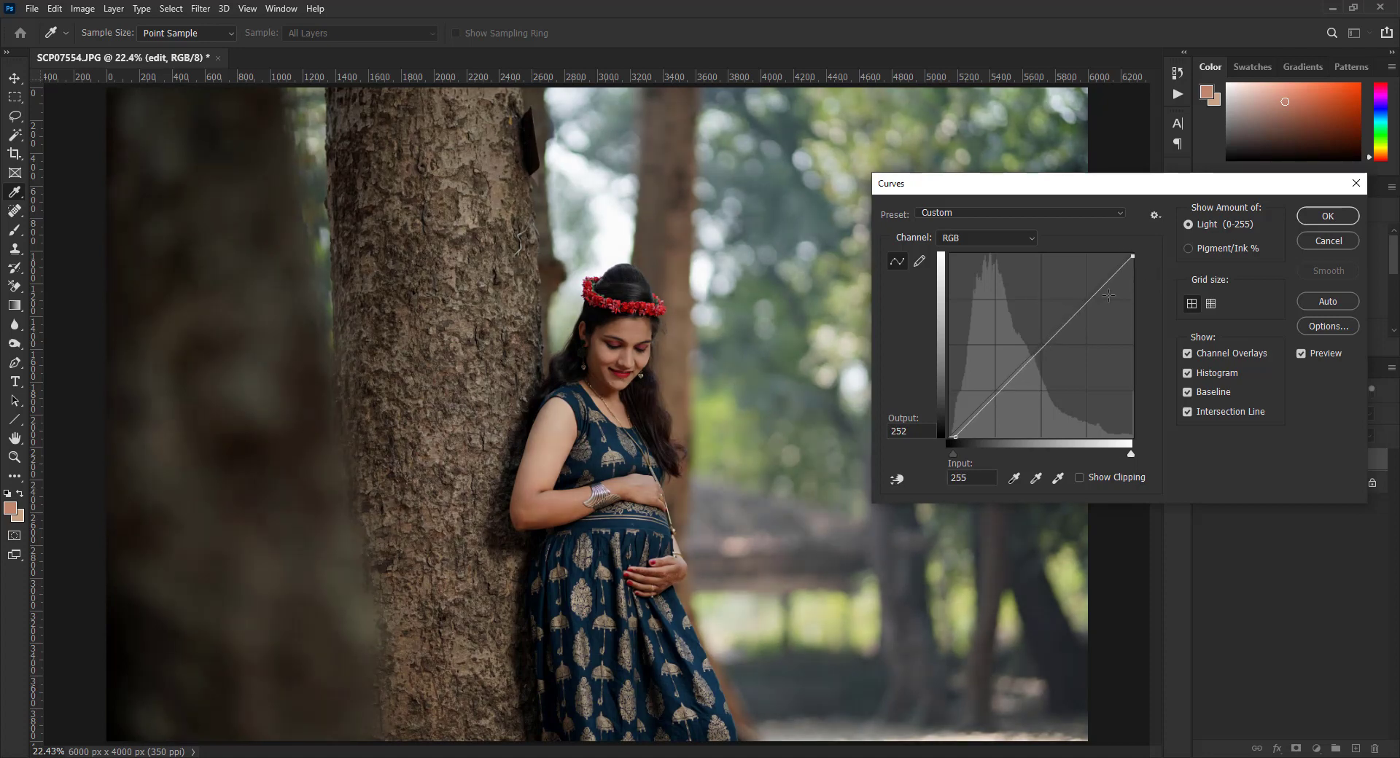
{"action": "left_click", "coordinate": [1046, 345]}
{"action": "left_click_drag", "start_coordinate": [1046, 345], "coordinate": [1048, 346]}
{"action": "left_click", "coordinate": [1328, 217]}
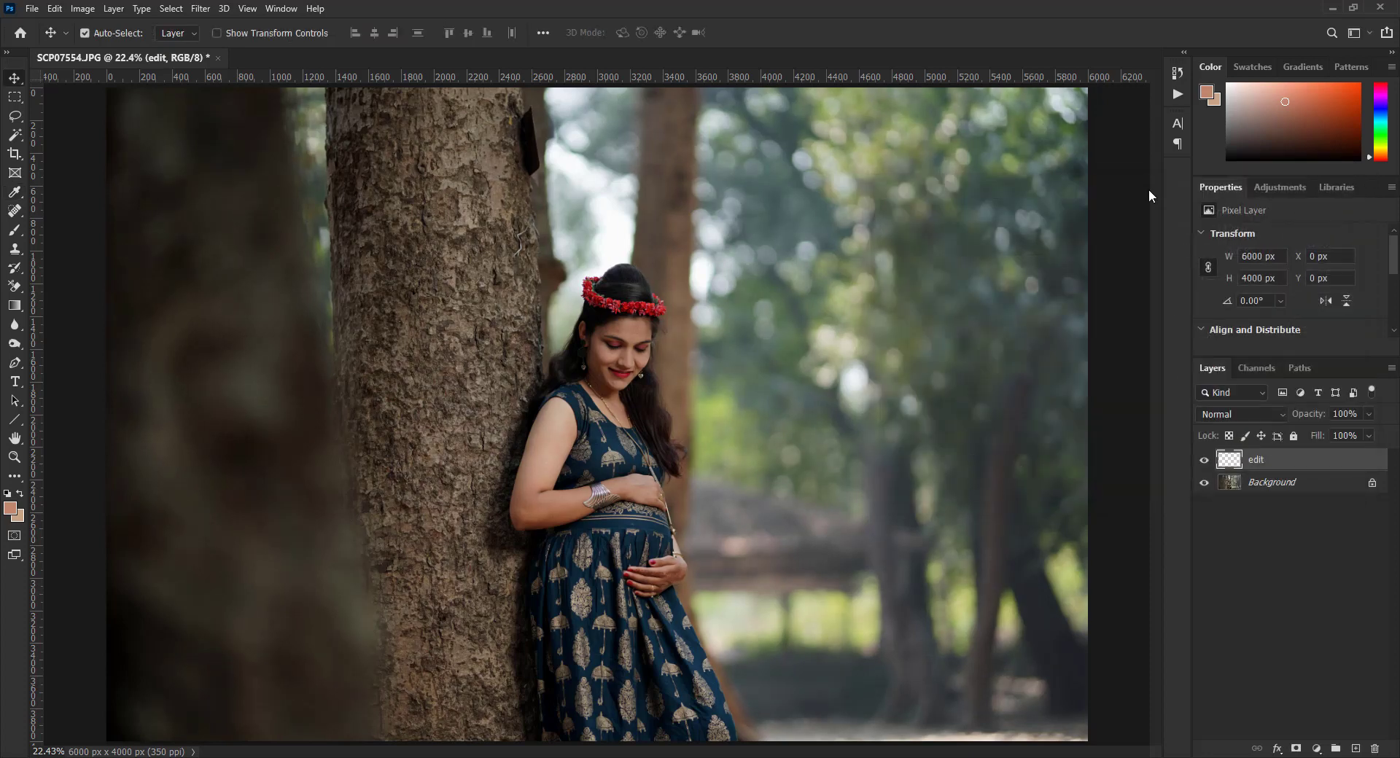
Apply Levels to the edit layer, raising the black input level slightly to deepen the shadows.
{"action": "left_click", "coordinate": [82, 8]}
{"action": "mouse_move", "coordinate": [146, 46]}
{"action": "left_click", "coordinate": [263, 62]}
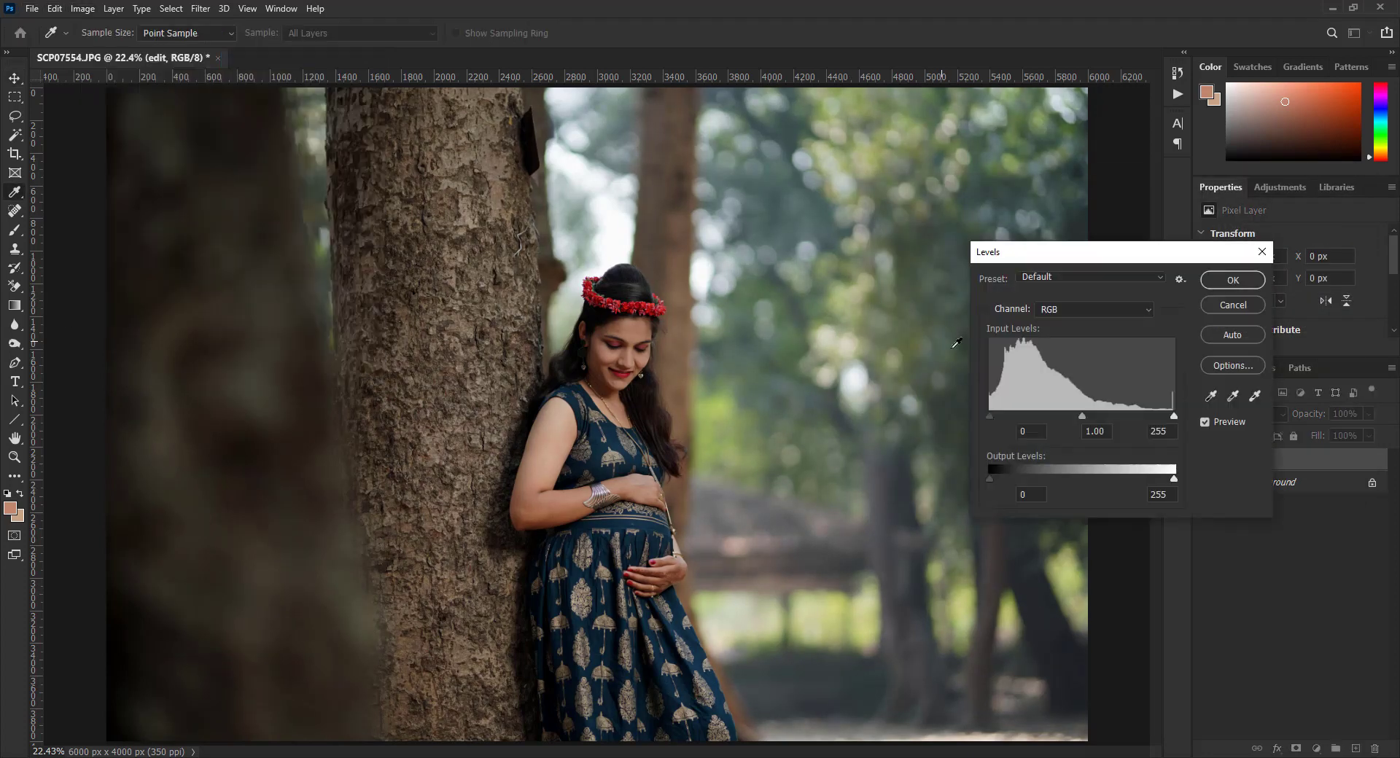
{"action": "left_click_drag", "start_coordinate": [991, 416], "coordinate": [995, 417]}
{"action": "left_click", "coordinate": [1251, 283]}
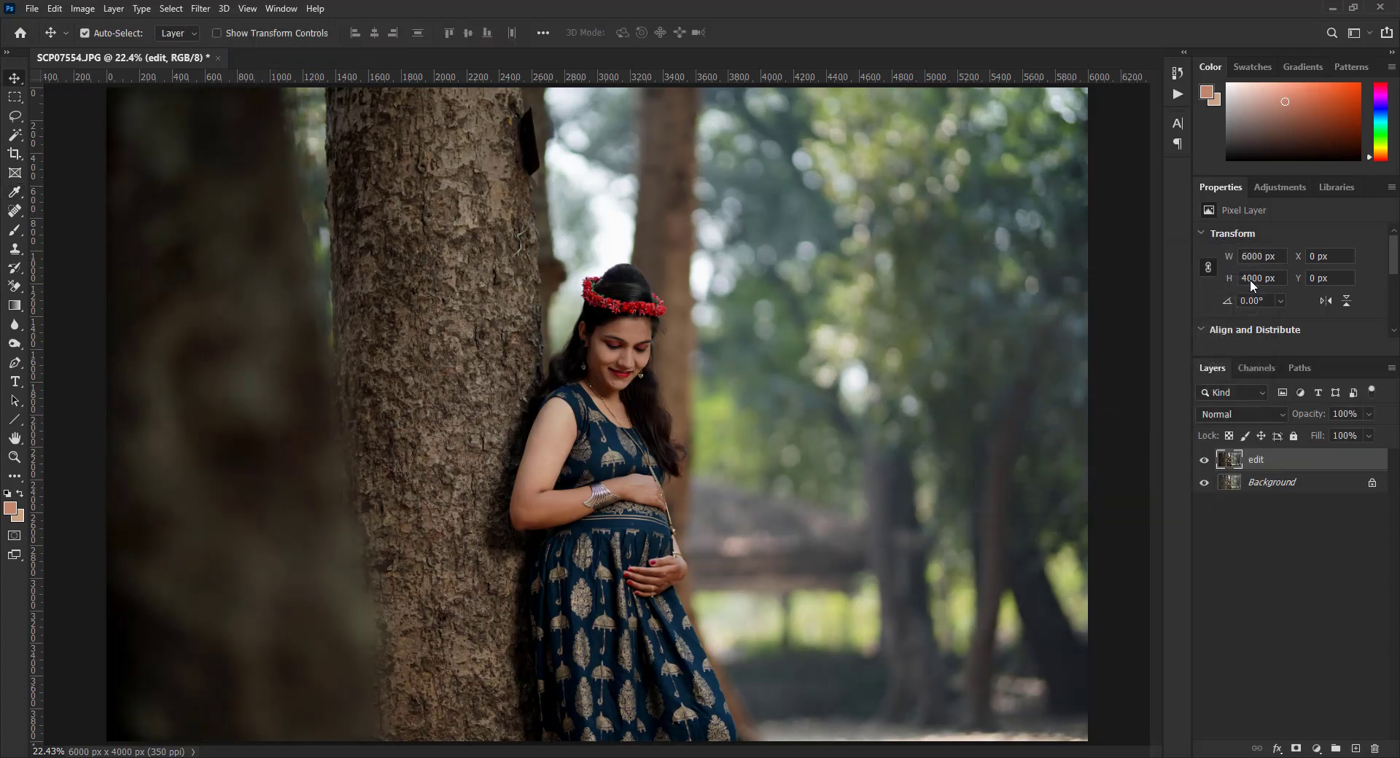
Open the Camera Raw filter and set Temperature -4, Exposure -0.20, Contrast -1, Highlights -42 and Shadows +1.
{"action": "right_click", "coordinate": [1273, 461]}
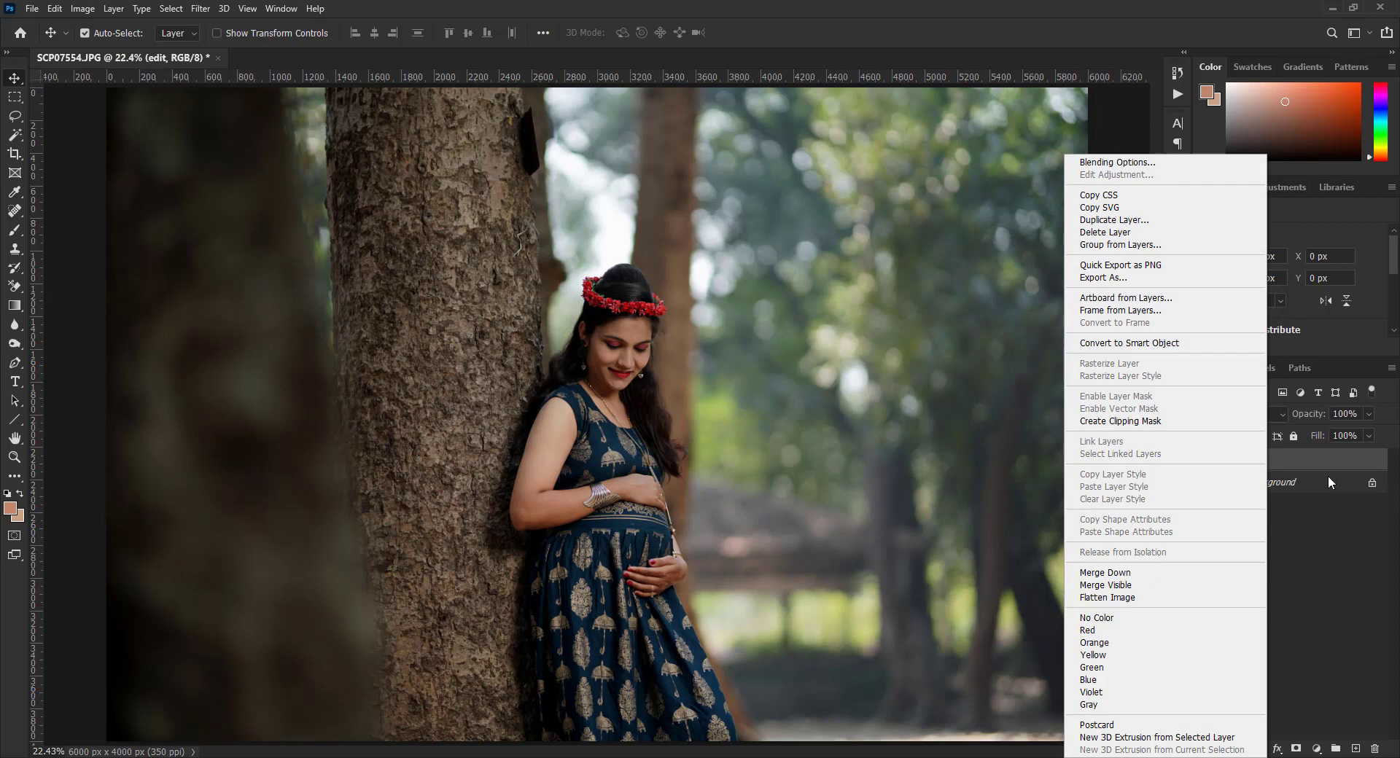
{"action": "left_click", "coordinate": [1138, 574]}
{"action": "left_click", "coordinate": [201, 8]}
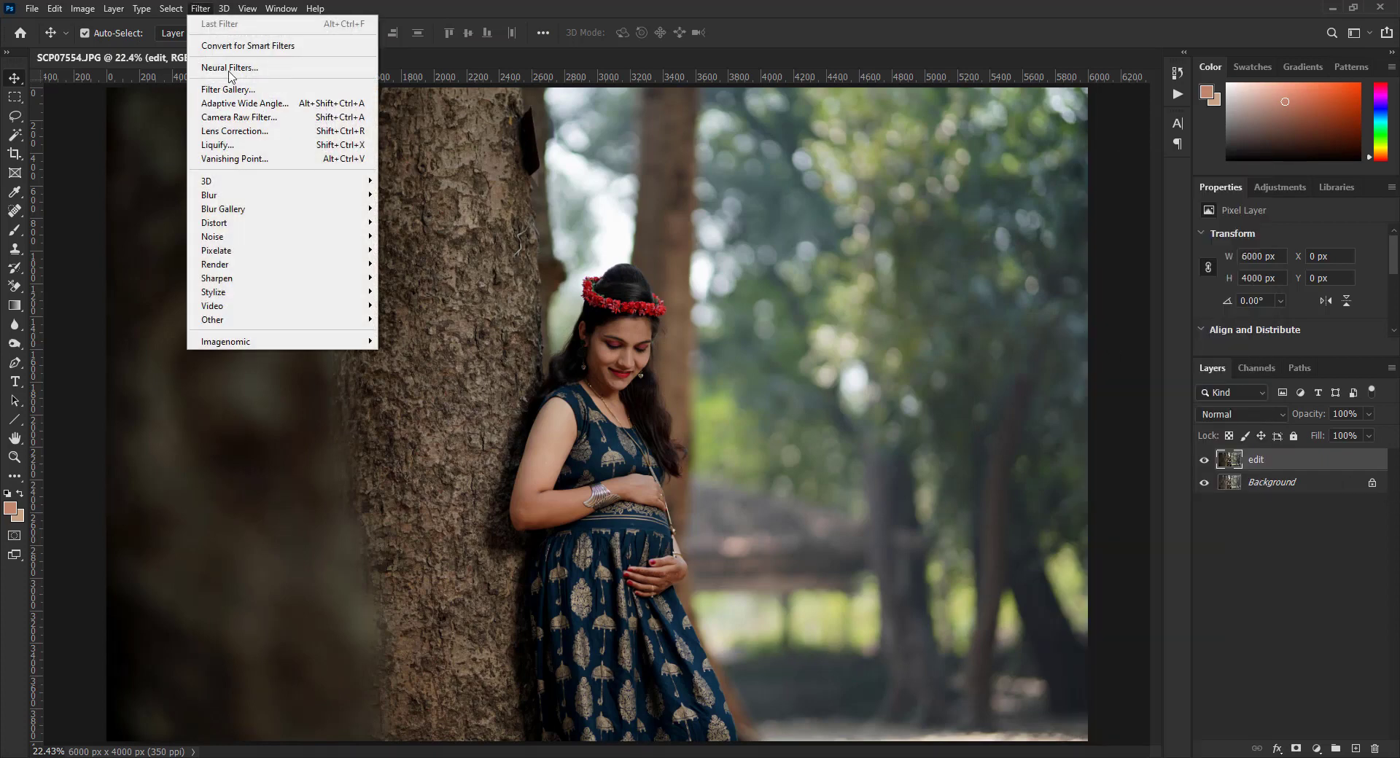
{"action": "left_click", "coordinate": [242, 118]}
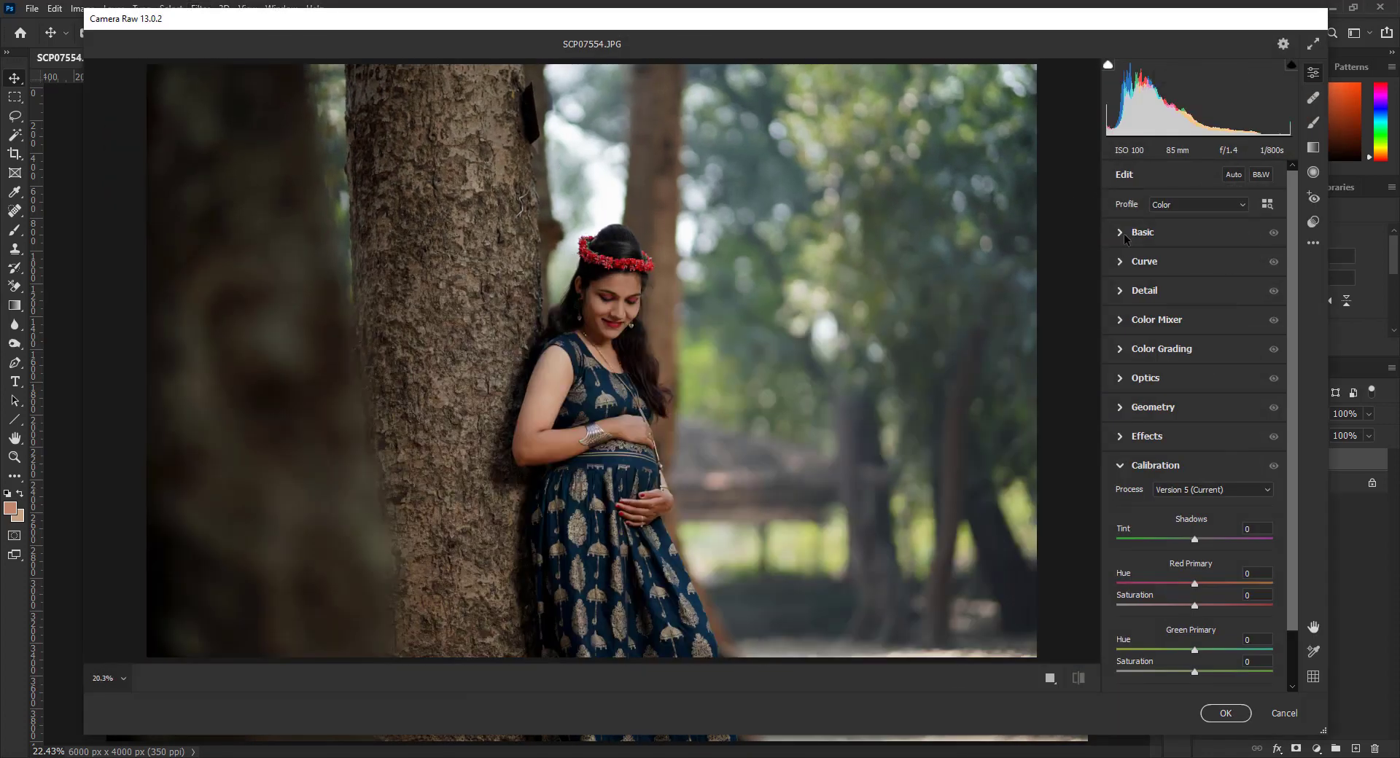
{"action": "left_click", "coordinate": [1121, 232]}
{"action": "left_click_drag", "start_coordinate": [1195, 289], "coordinate": [1192, 290]}
{"action": "mouse_move", "coordinate": [1195, 348]}
{"action": "left_mouse_down"}
{"action": "mouse_move", "coordinate": [1163, 394]}
{"action": "mouse_move", "coordinate": [1195, 415]}
{"action": "mouse_move", "coordinate": [1194, 370]}
{"action": "left_mouse_up"}
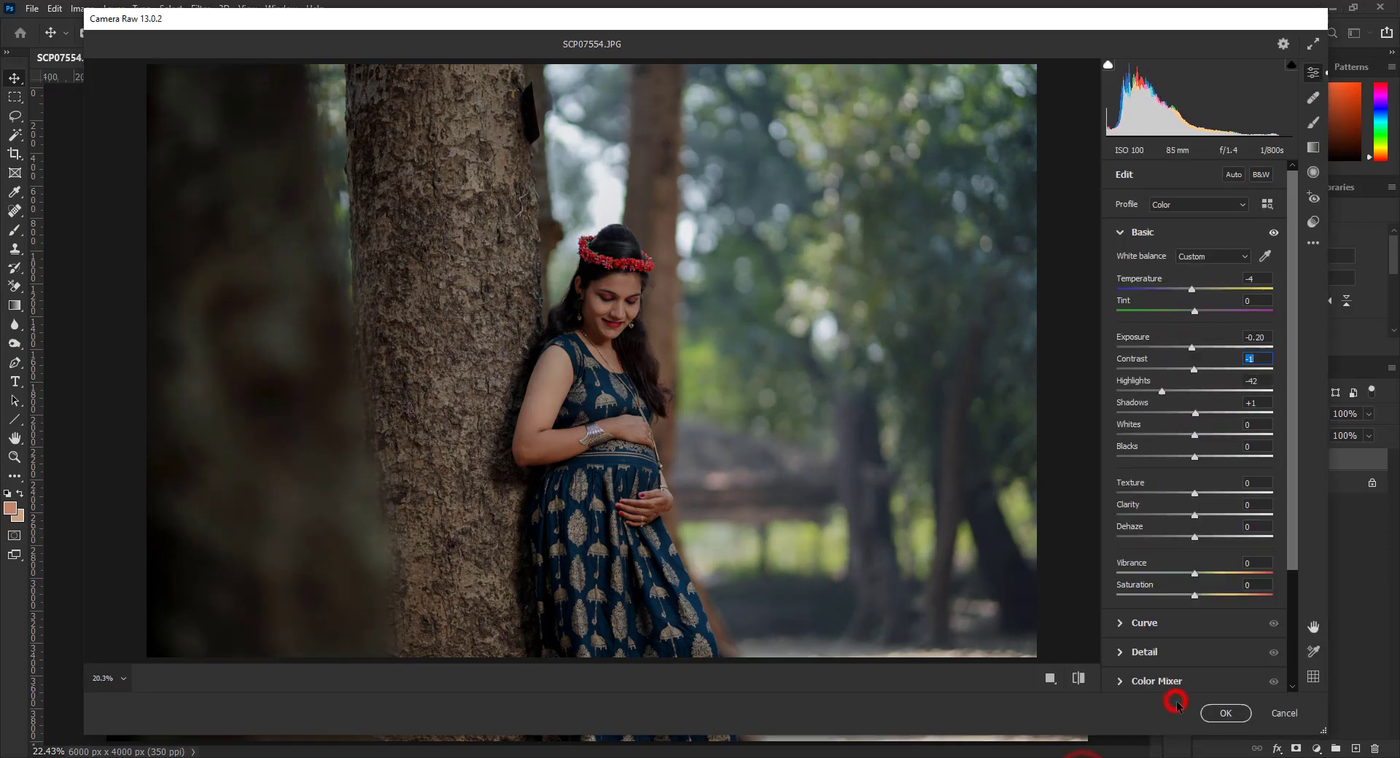
Set Clarity to +7, Dehaze to +5 and Whites to +5 in the Basic adjustments.
{"action": "left_click_drag", "start_coordinate": [1195, 515], "coordinate": [1199, 515]}
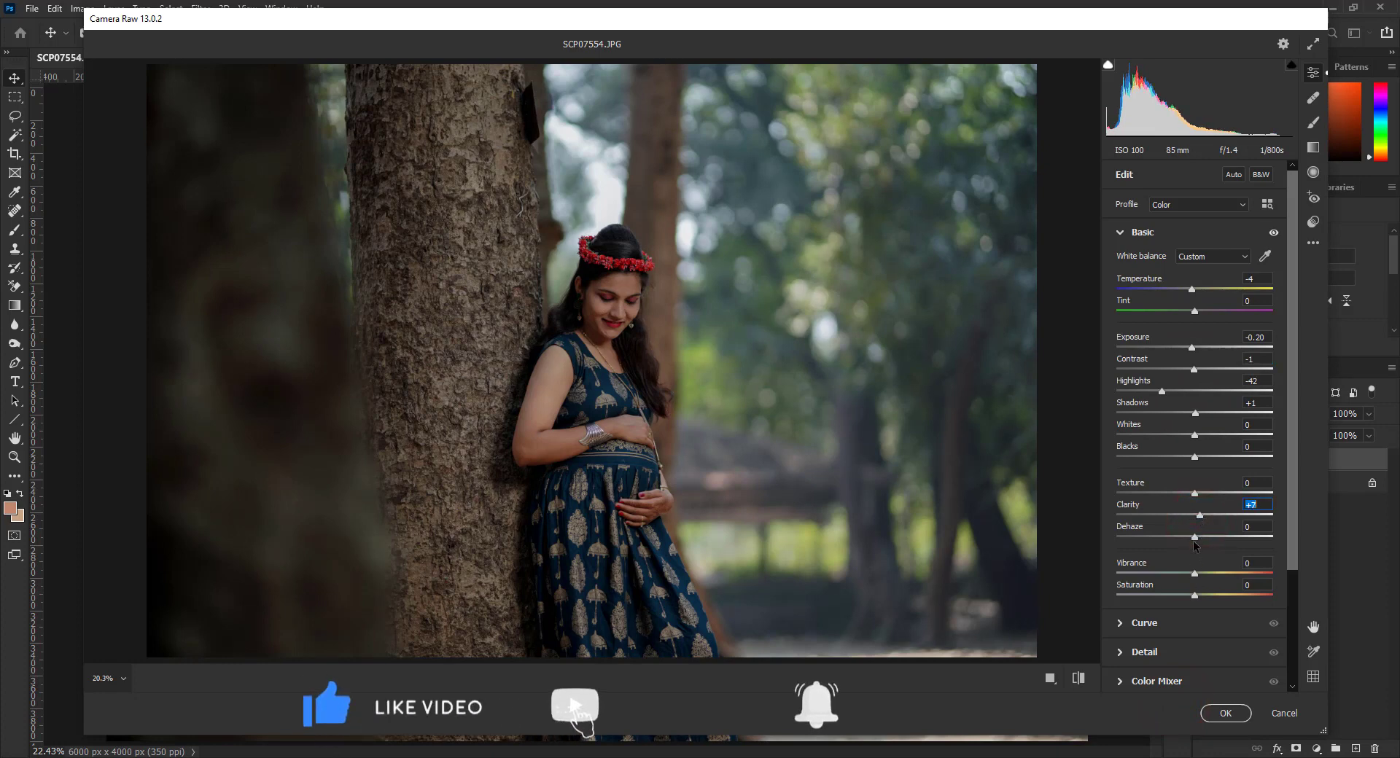
{"action": "left_click_drag", "start_coordinate": [1195, 537], "coordinate": [1199, 538]}
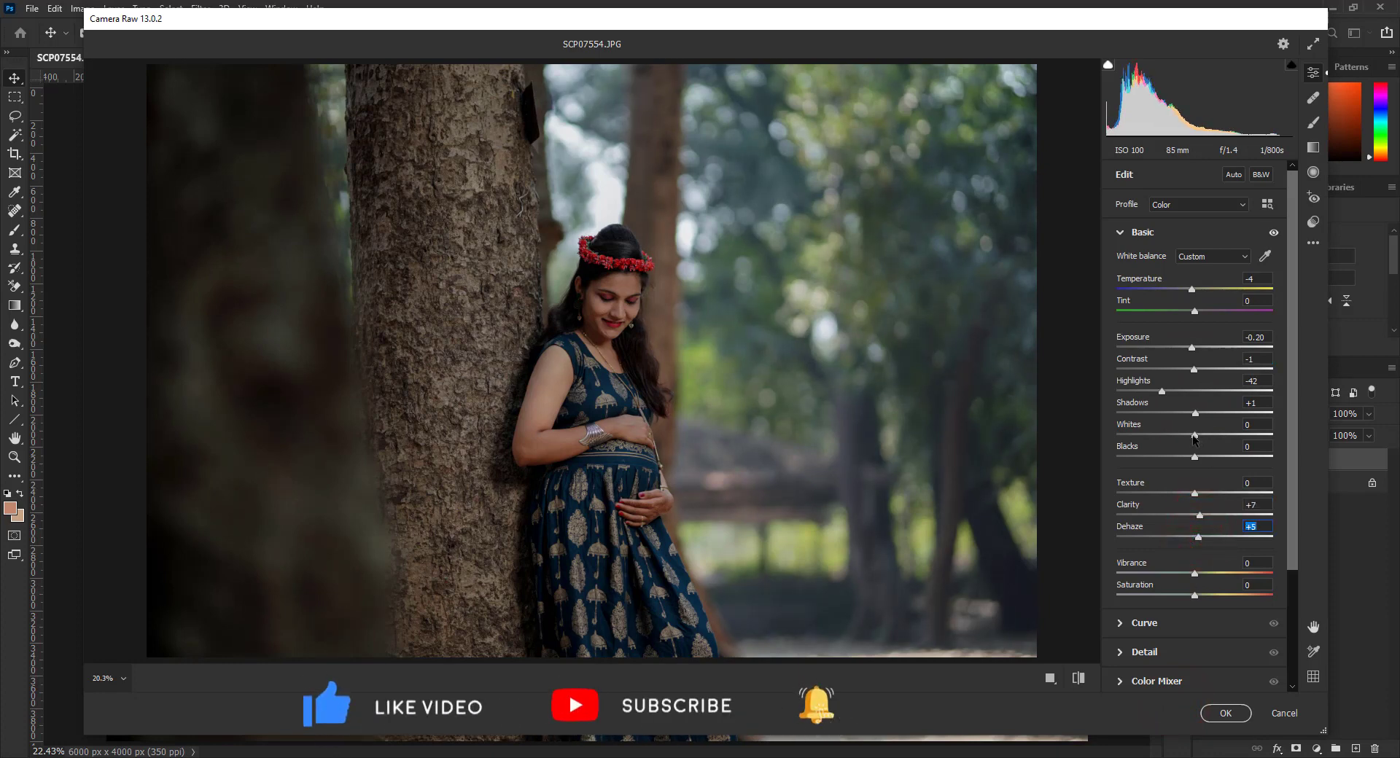
{"action": "left_click_drag", "start_coordinate": [1195, 436], "coordinate": [1198, 435]}
Refine the Basic tones to Exposure +0.15, Shadows -11, Blacks -7 and Contrast -9.
{"action": "left_click_drag", "start_coordinate": [1192, 348], "coordinate": [1196, 349]}
{"action": "mouse_move", "coordinate": [1196, 413]}
{"action": "left_mouse_down"}
{"action": "mouse_move", "coordinate": [1178, 412]}
{"action": "mouse_move", "coordinate": [1193, 408]}
{"action": "left_mouse_up"}
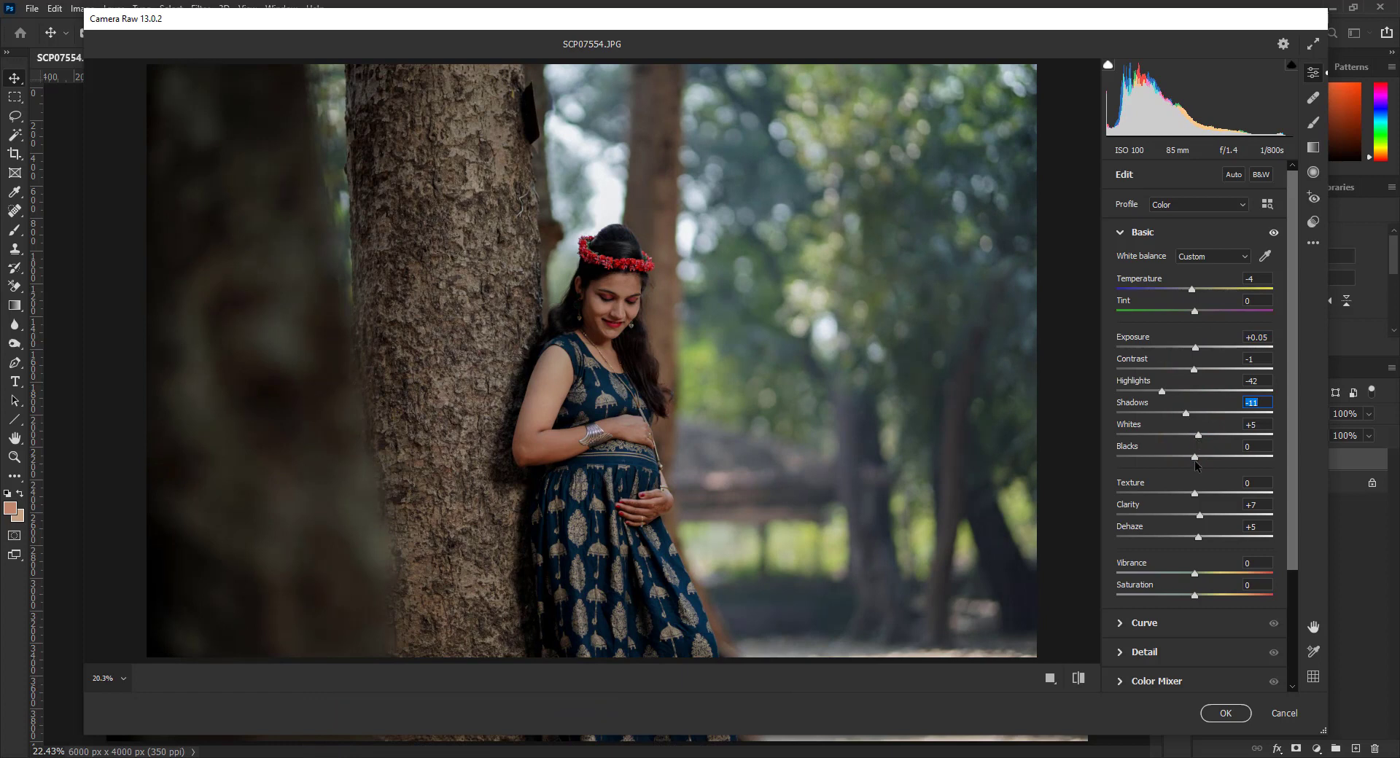
{"action": "left_click_drag", "start_coordinate": [1194, 457], "coordinate": [1190, 434]}
{"action": "left_click_drag", "start_coordinate": [1194, 369], "coordinate": [1188, 369]}
{"action": "left_click", "coordinate": [1196, 349]}
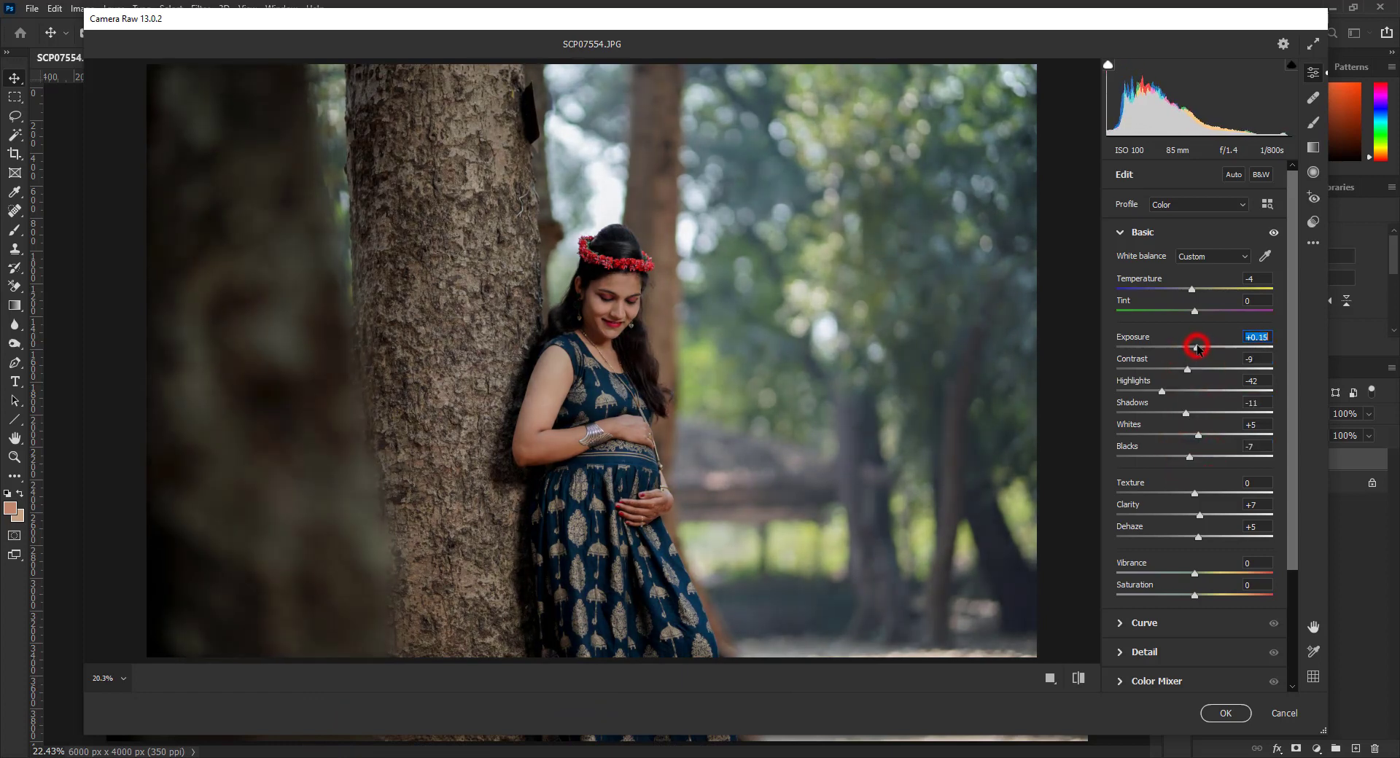
{"action": "left_click", "coordinate": [1171, 232]}
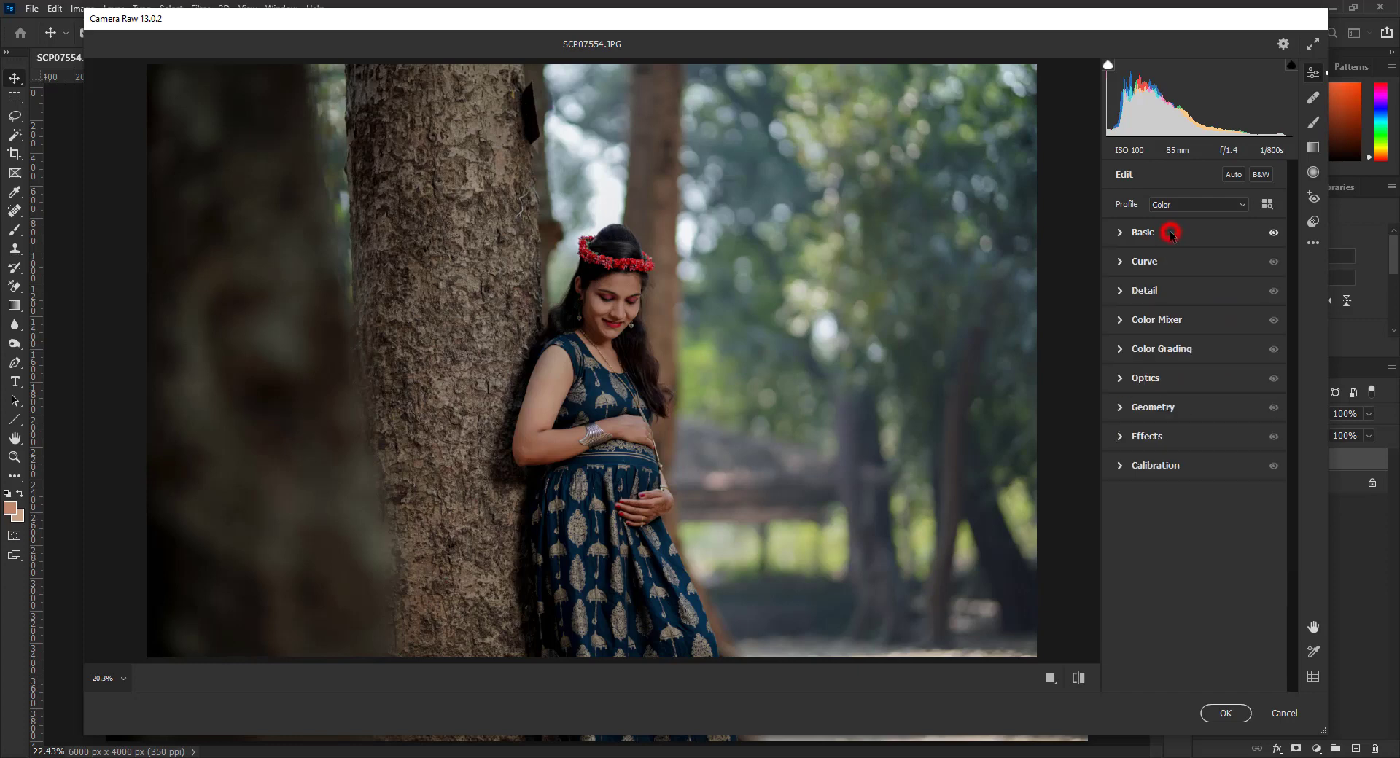
Shape the main point curve with input/output points at 0/6, about 73/68, 128/131, 198/191 and 240/255.
{"action": "left_click", "coordinate": [1165, 261]}
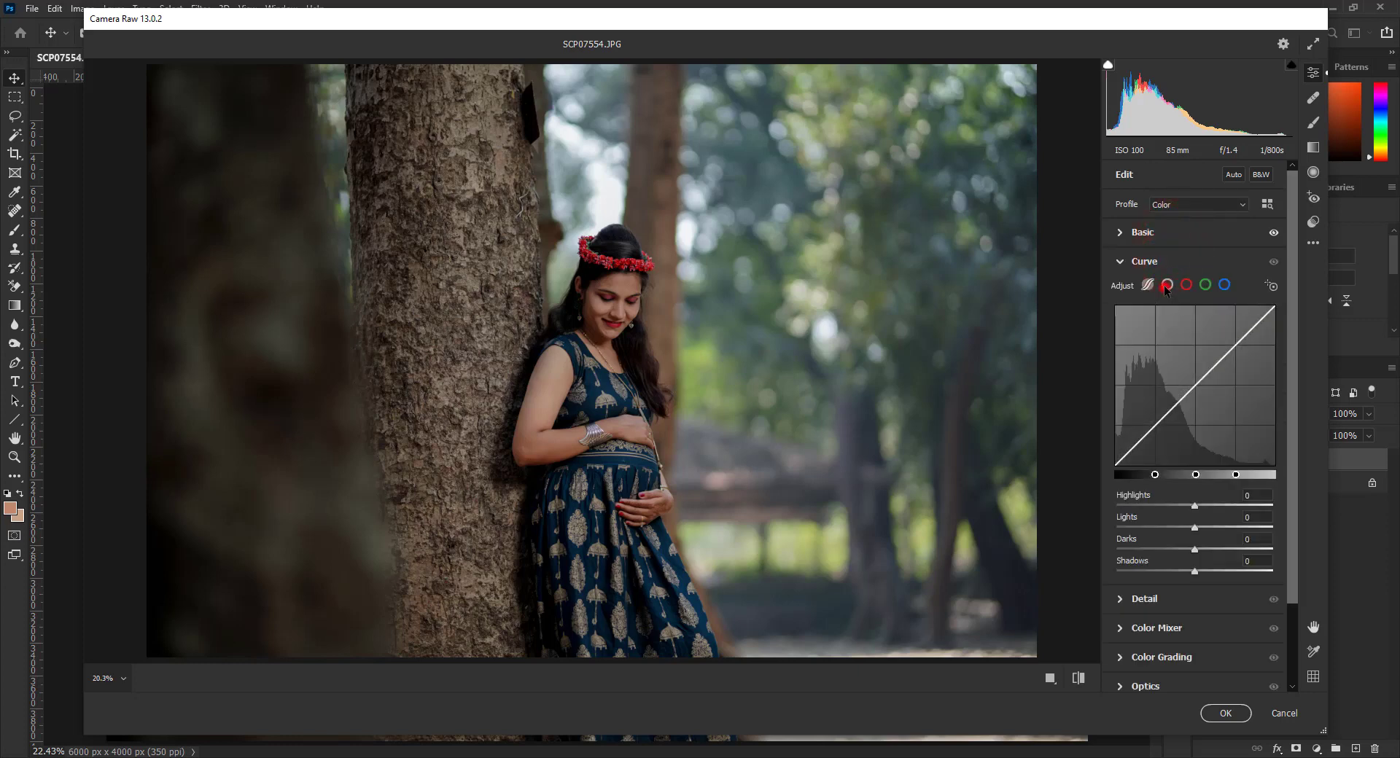
{"action": "left_click", "coordinate": [1168, 285]}
{"action": "left_click_drag", "start_coordinate": [1117, 465], "coordinate": [1117, 465]}
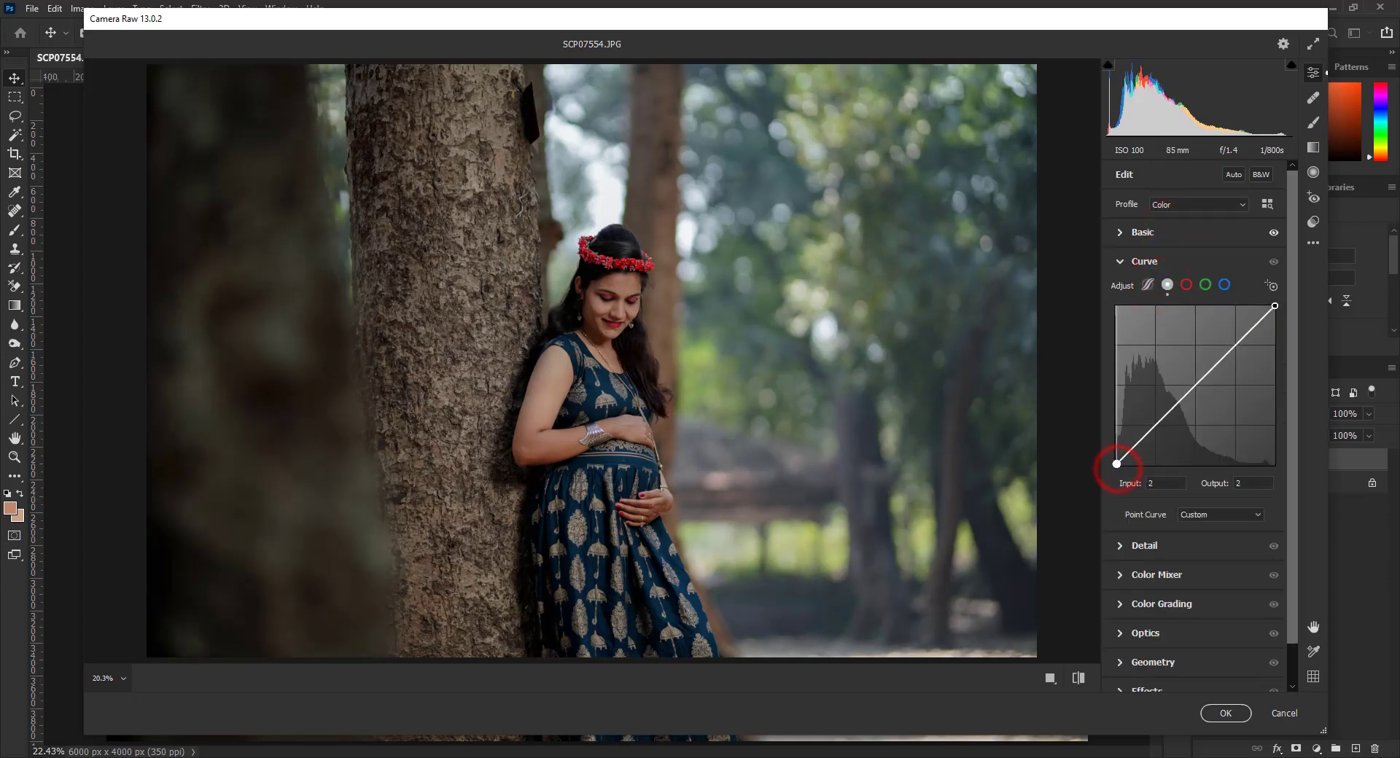
{"action": "left_click", "coordinate": [1163, 422]}
{"action": "left_click_drag", "start_coordinate": [1164, 421], "coordinate": [1158, 423]}
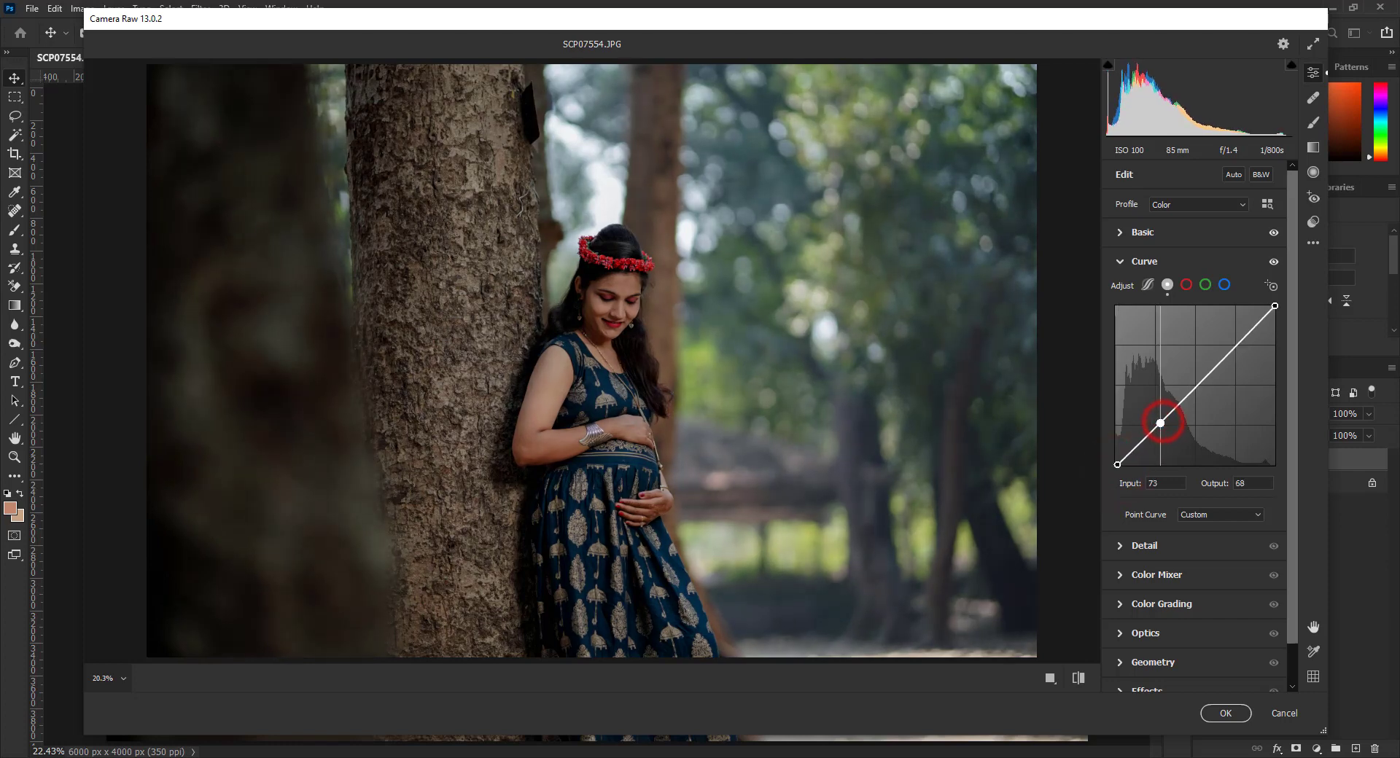
{"action": "left_click", "coordinate": [1199, 384]}
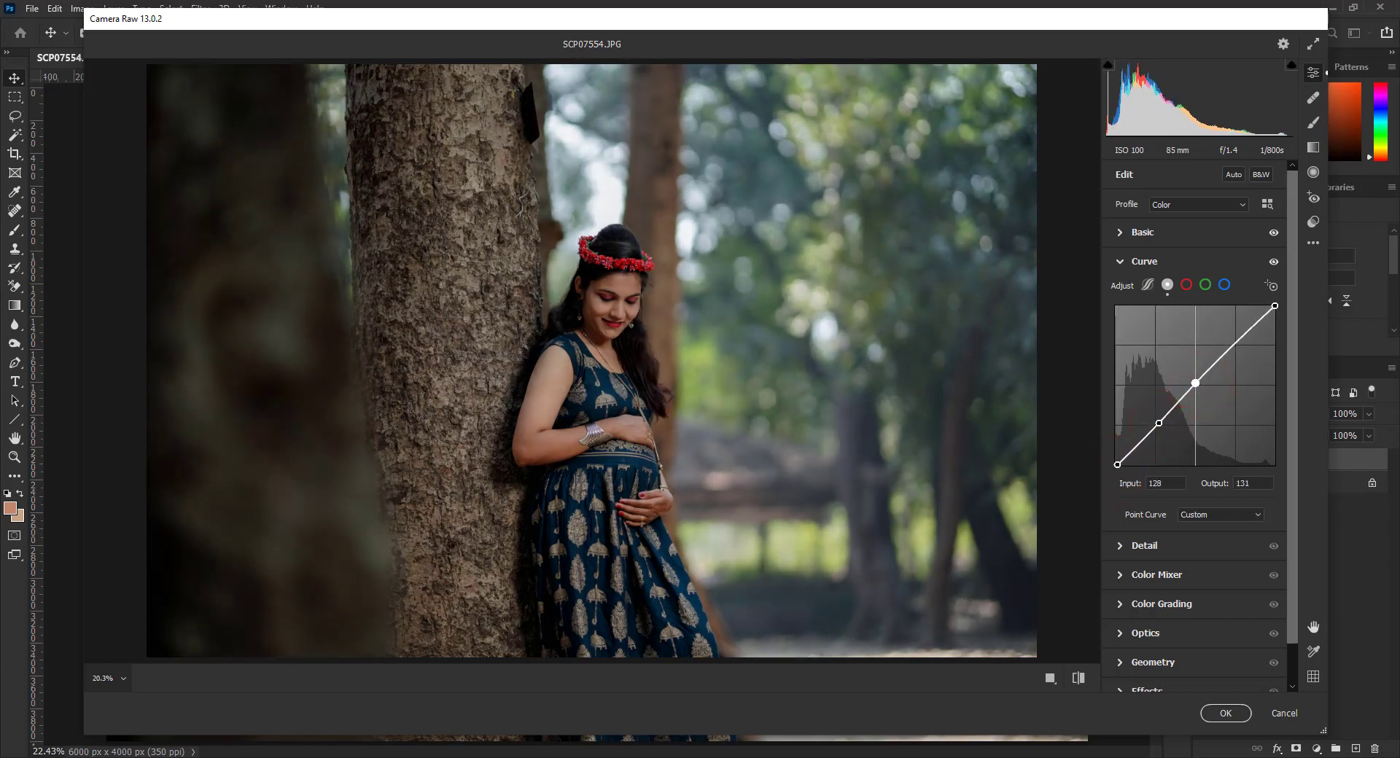
{"action": "left_click", "coordinate": [1239, 347]}
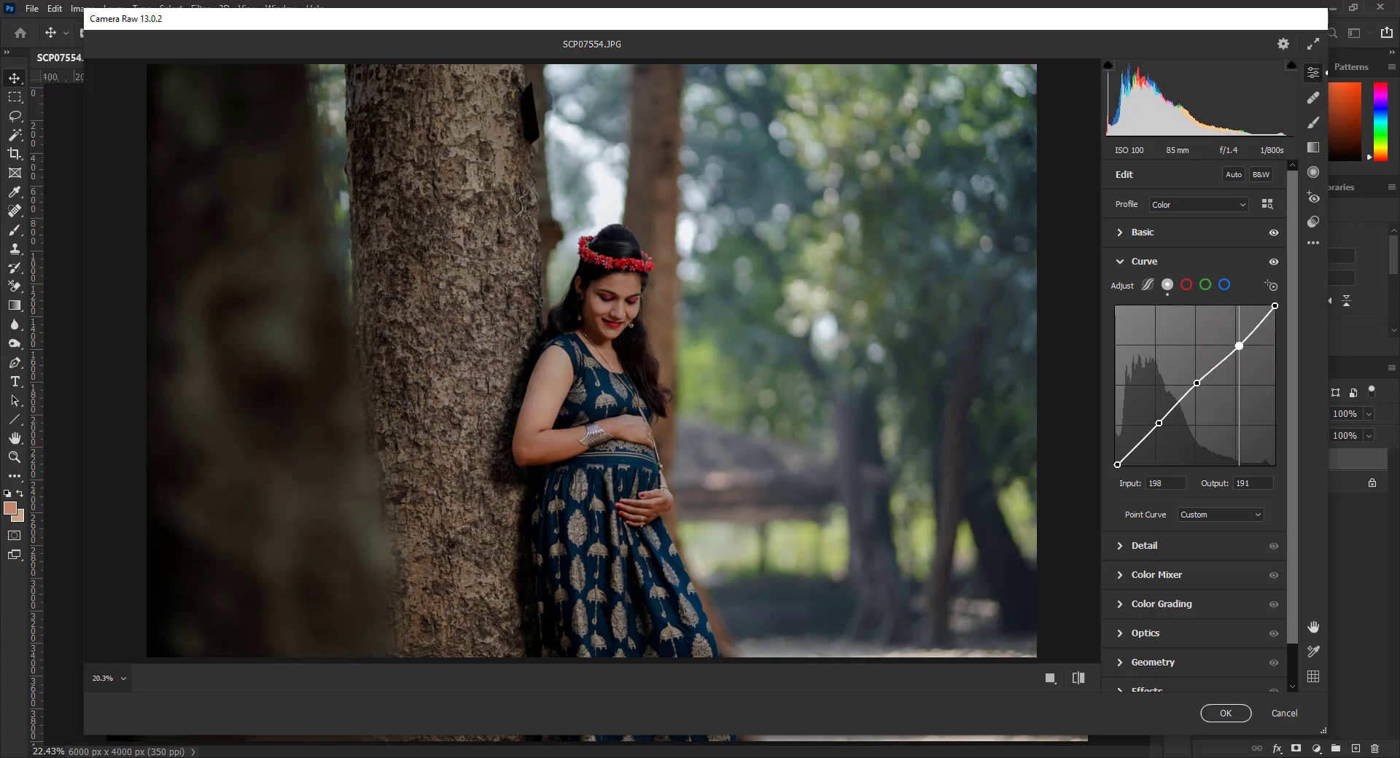
{"action": "left_click_drag", "start_coordinate": [1274, 306], "coordinate": [1266, 306]}
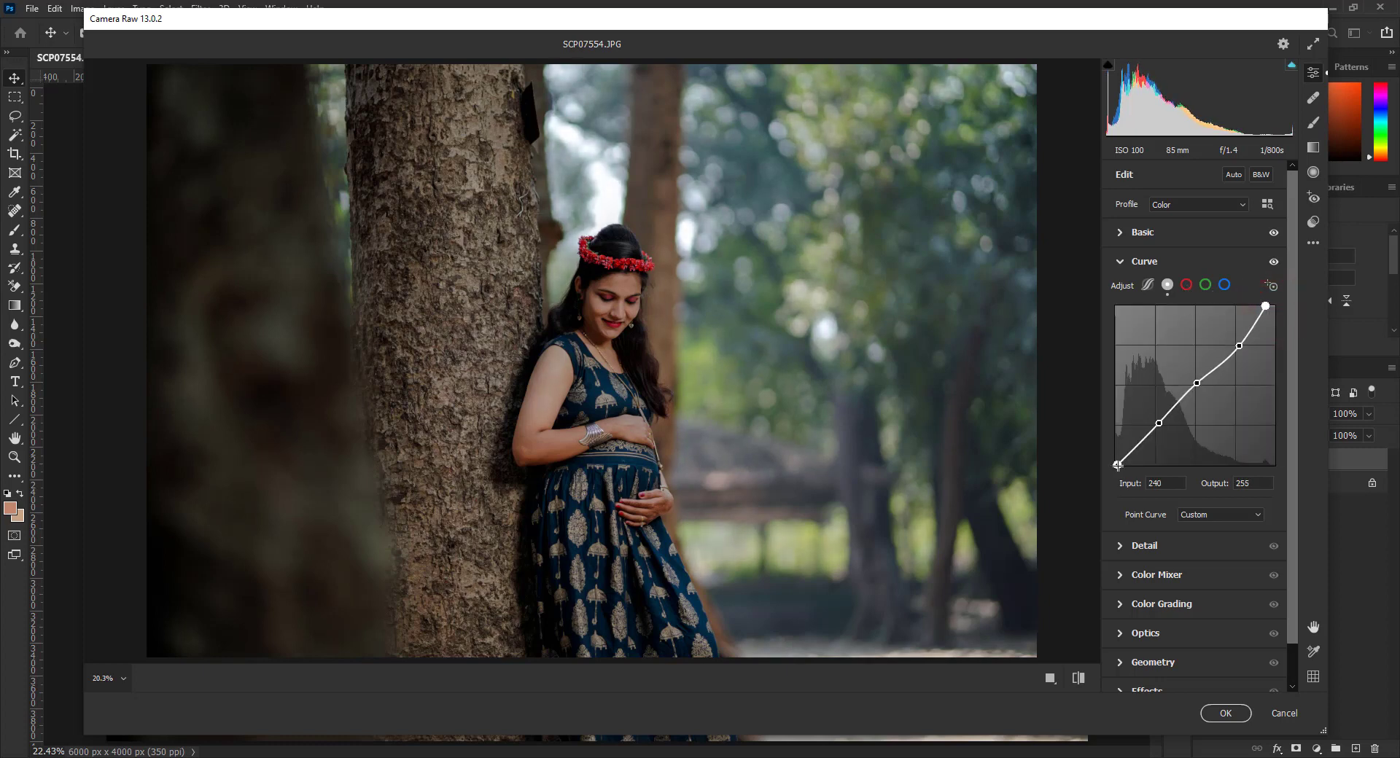
{"action": "left_click_drag", "start_coordinate": [1118, 464], "coordinate": [1116, 462]}
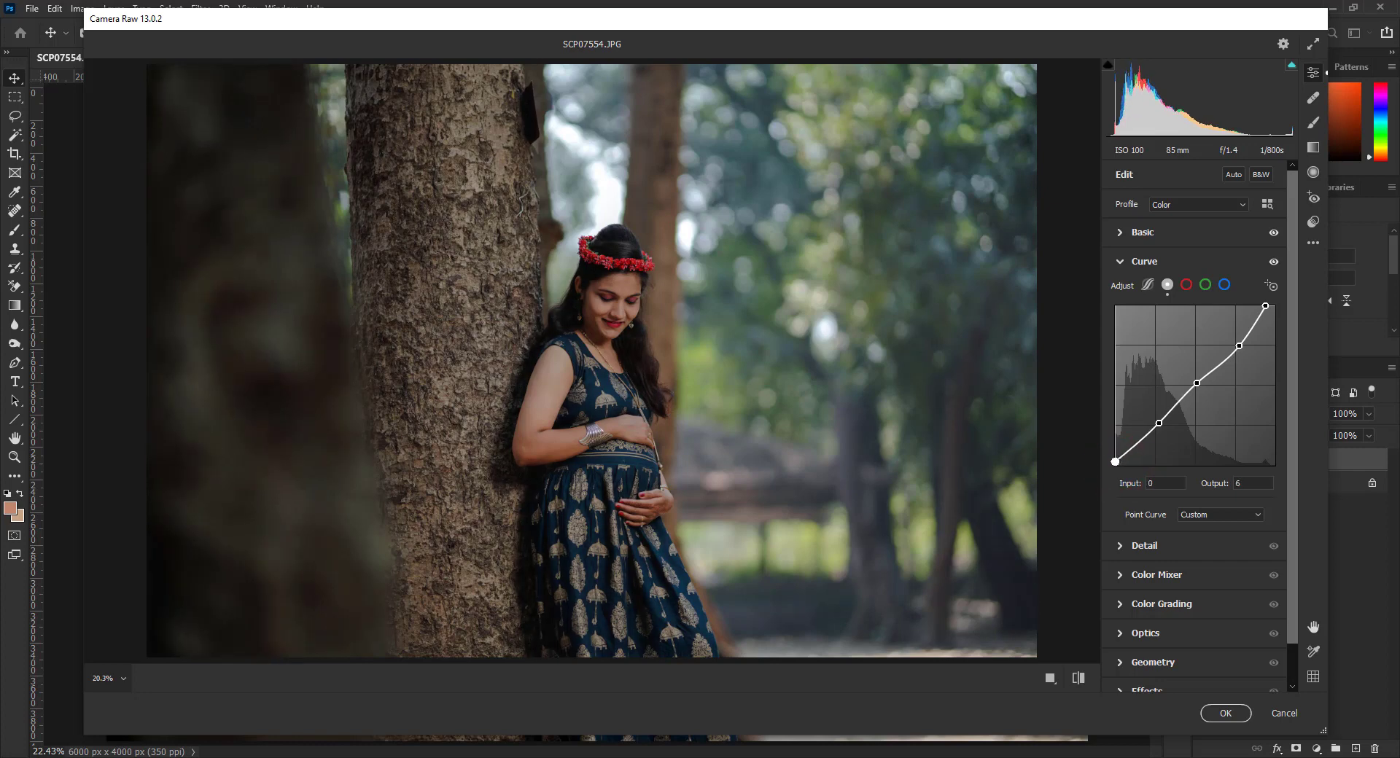
Adjust the red curve with its black point at input 2, output 0 and its white point output at 251.
{"action": "left_click", "coordinate": [1187, 285]}
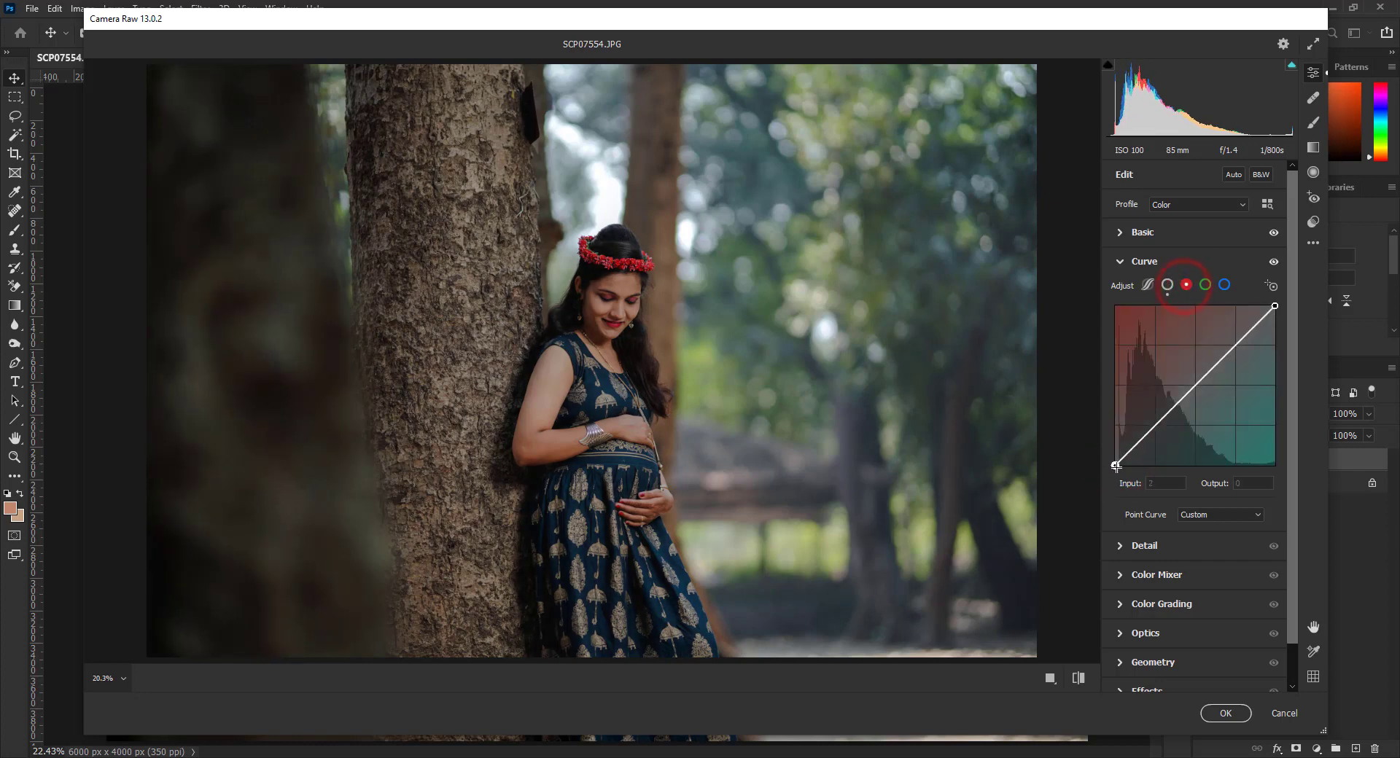
{"action": "left_click_drag", "start_coordinate": [1116, 467], "coordinate": [1116, 465]}
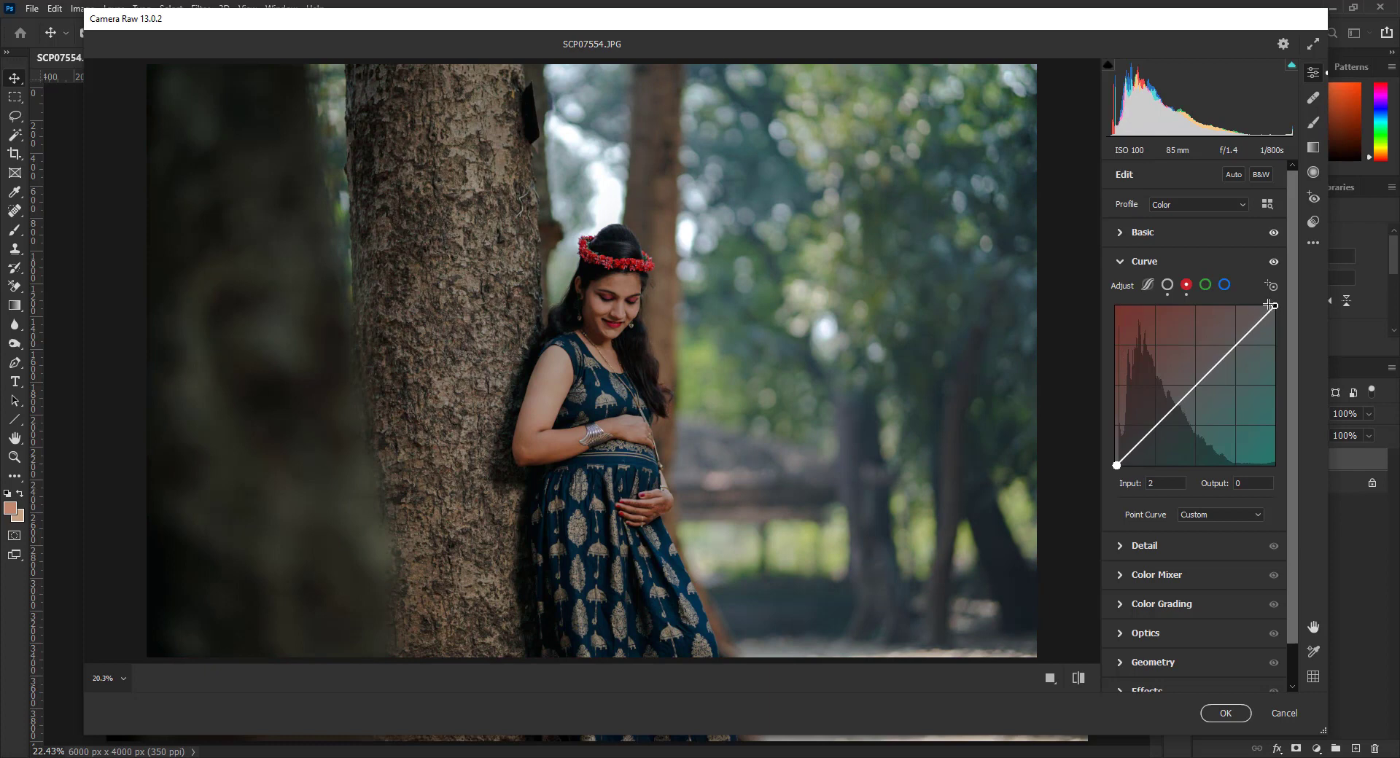
{"action": "left_click_drag", "start_coordinate": [1270, 305], "coordinate": [1274, 308]}
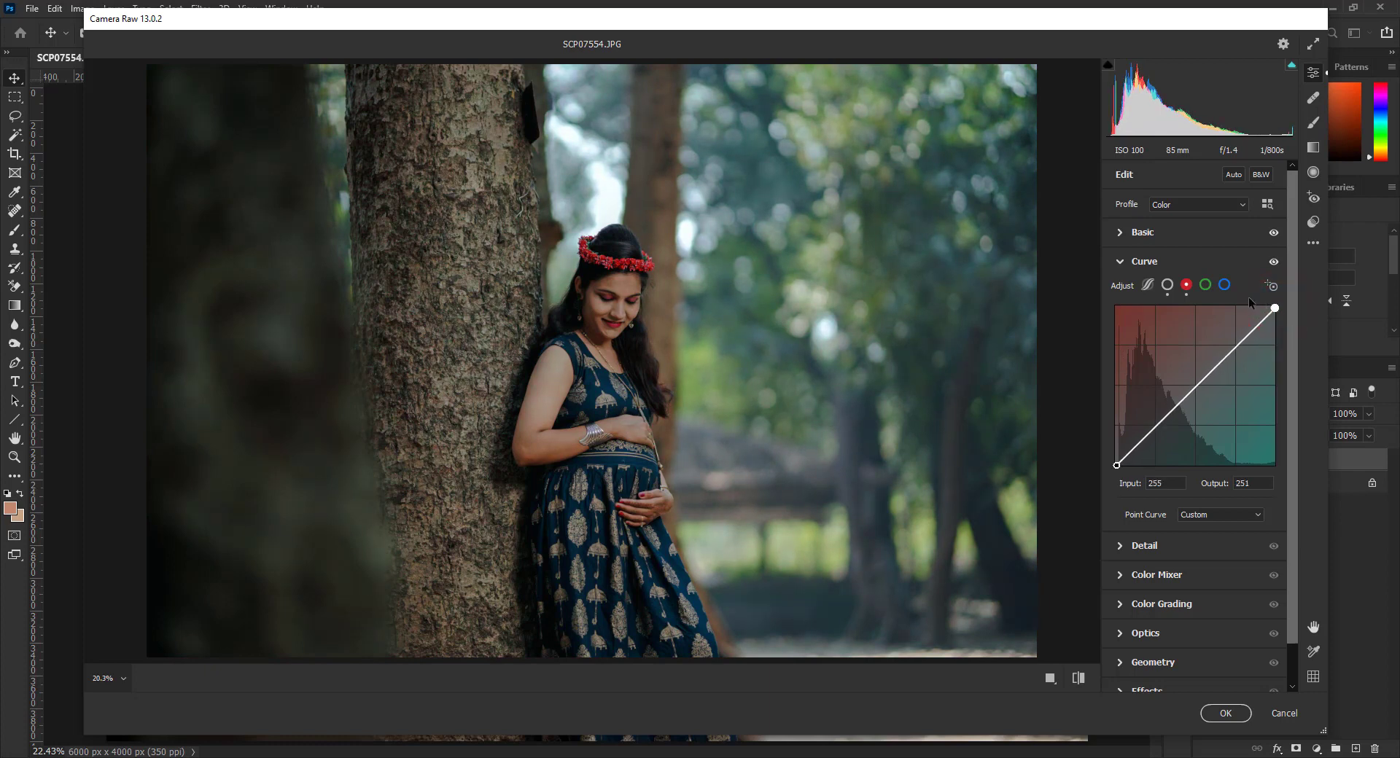
Adjust the blue curve with its white point output at 245 and its black point output at 9.
{"action": "left_click", "coordinate": [1224, 285]}
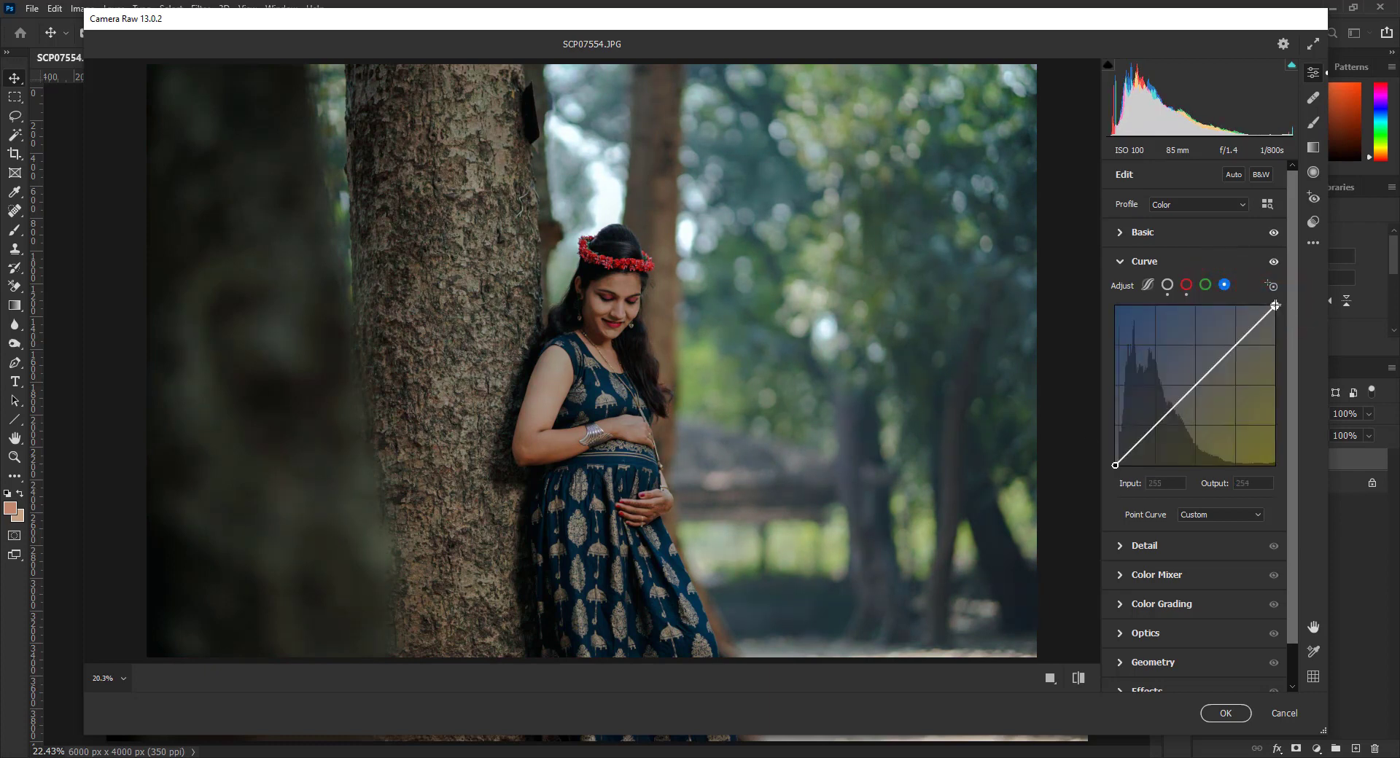
{"action": "left_click_drag", "start_coordinate": [1275, 305], "coordinate": [1275, 313]}
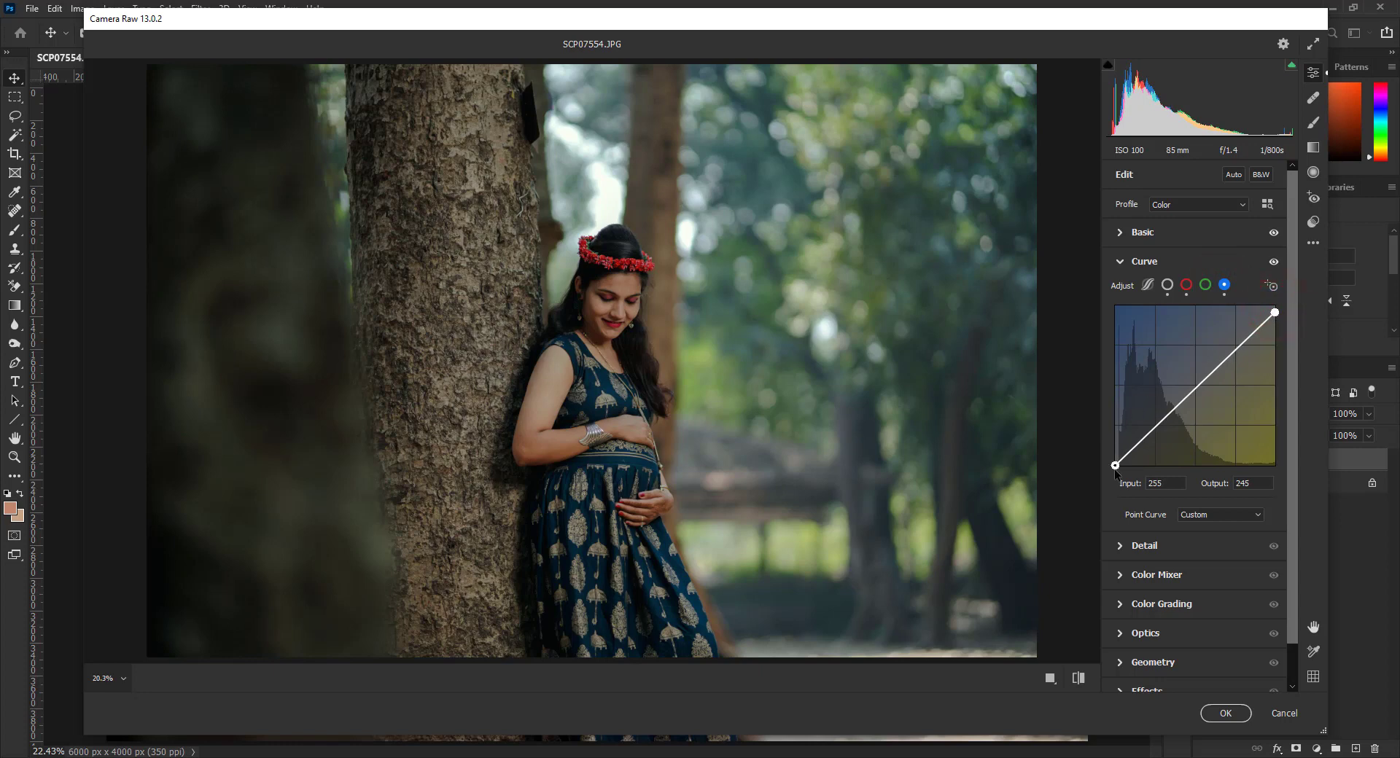
{"action": "left_click_drag", "start_coordinate": [1115, 466], "coordinate": [1115, 459]}
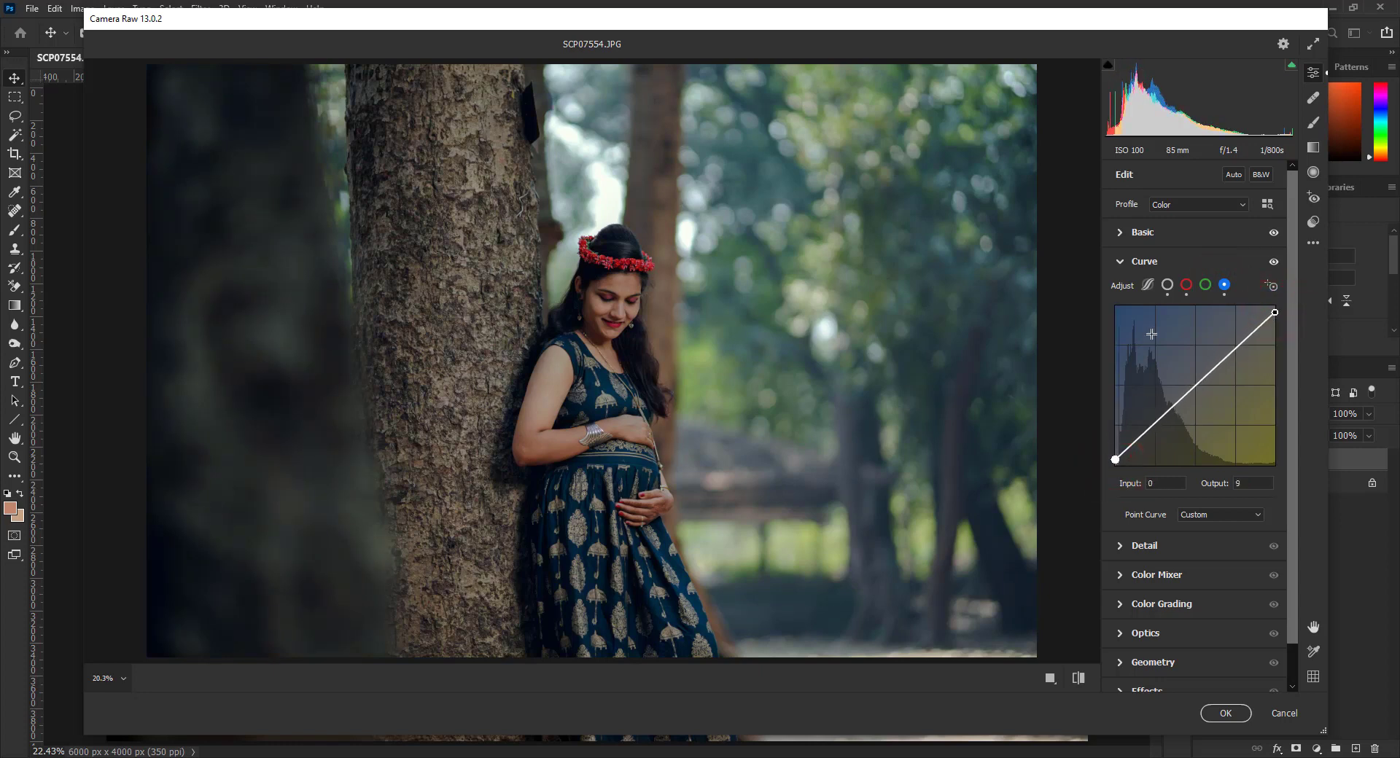
{"action": "left_click", "coordinate": [1205, 285]}
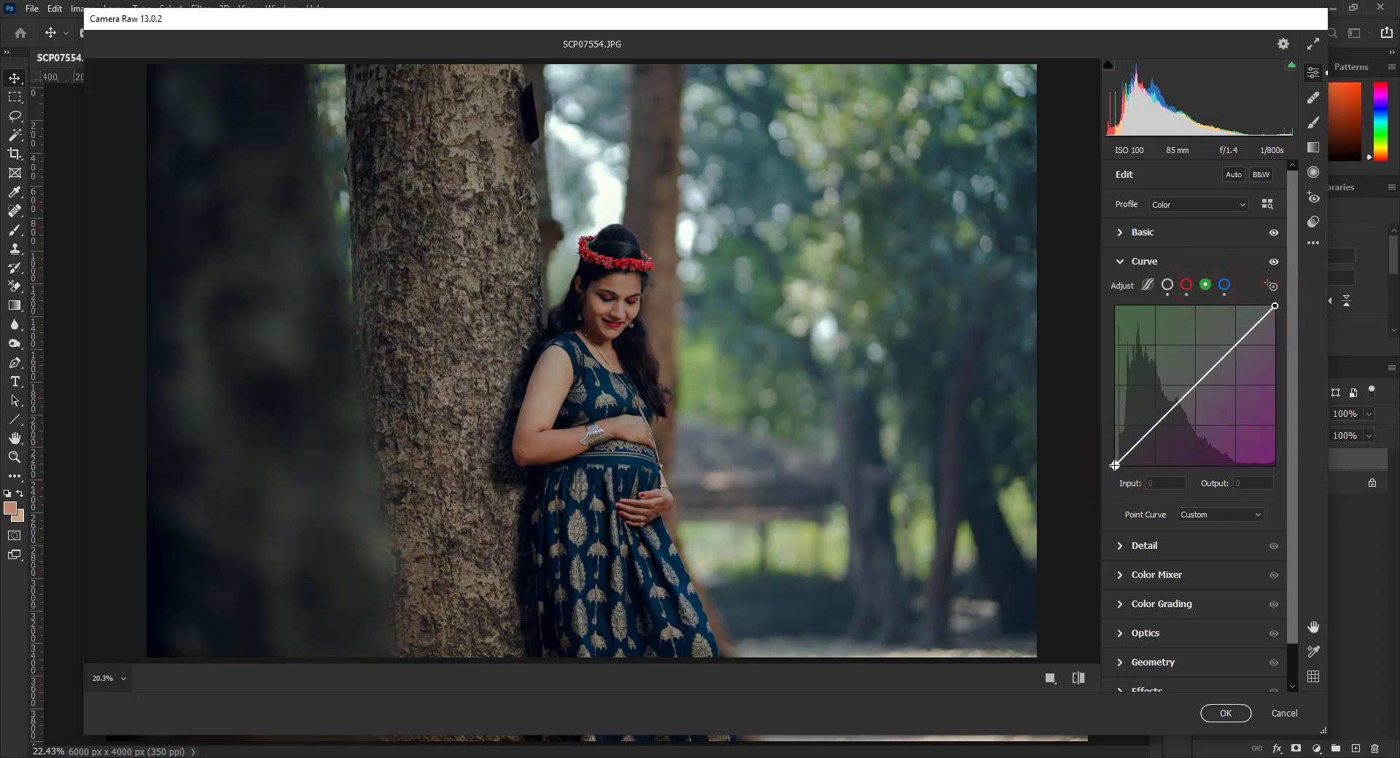
{"action": "left_click", "coordinate": [1115, 465]}
{"action": "left_click", "coordinate": [1137, 261]}
Set the Detail adjustments to Sharpening 10 and Noise Reduction 10.
{"action": "left_click", "coordinate": [1142, 291]}
{"action": "left_click", "coordinate": [1241, 314]}
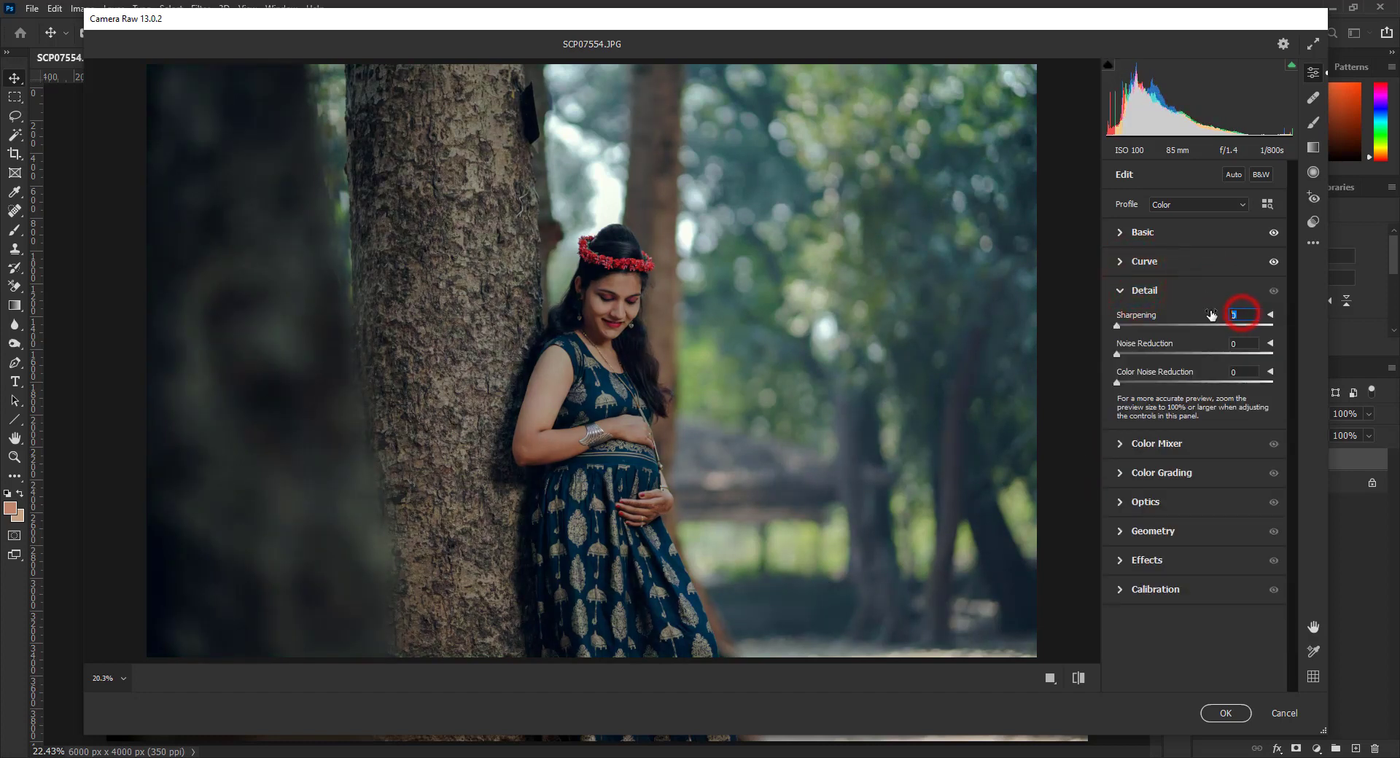
{"action": "type", "text": "10"}
{"action": "left_click", "coordinate": [1238, 343]}
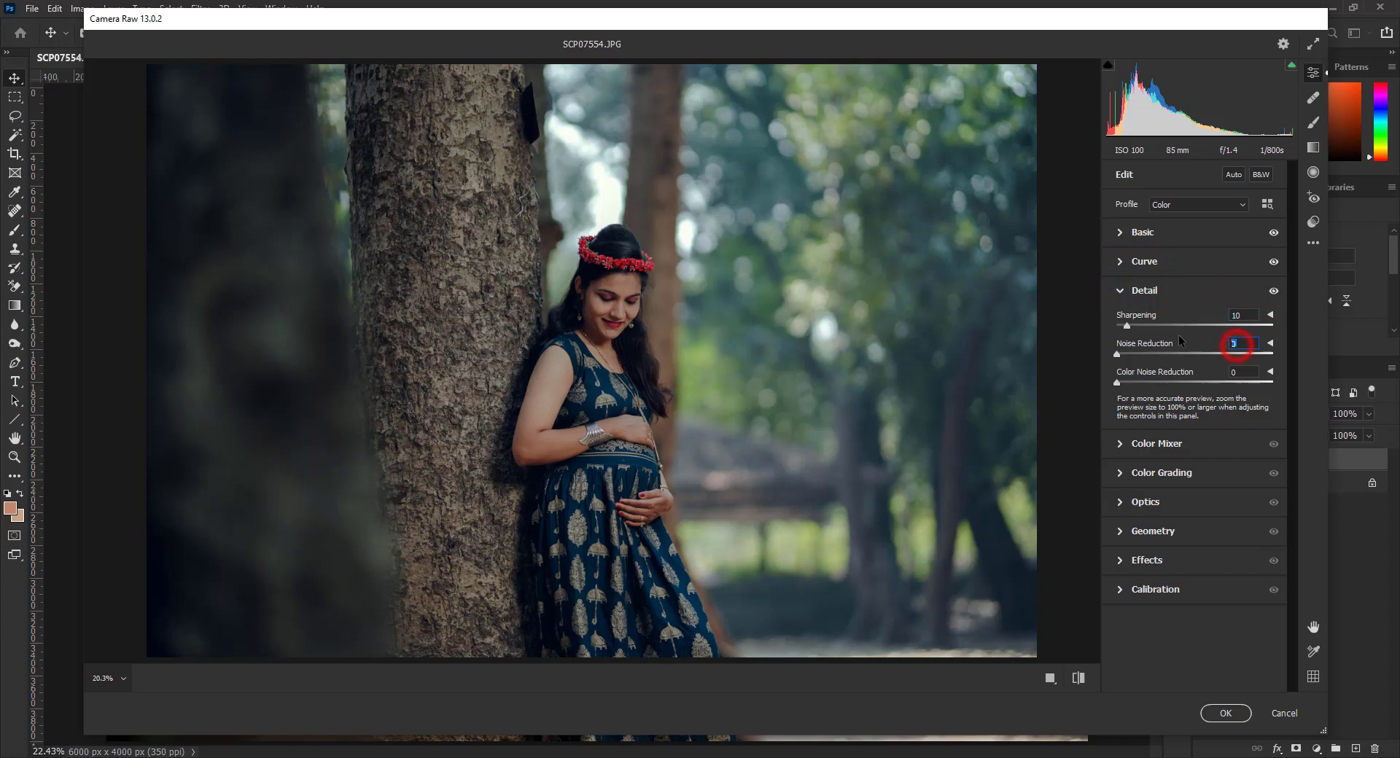
{"action": "type", "text": "10"}
{"action": "left_click", "coordinate": [1211, 290]}
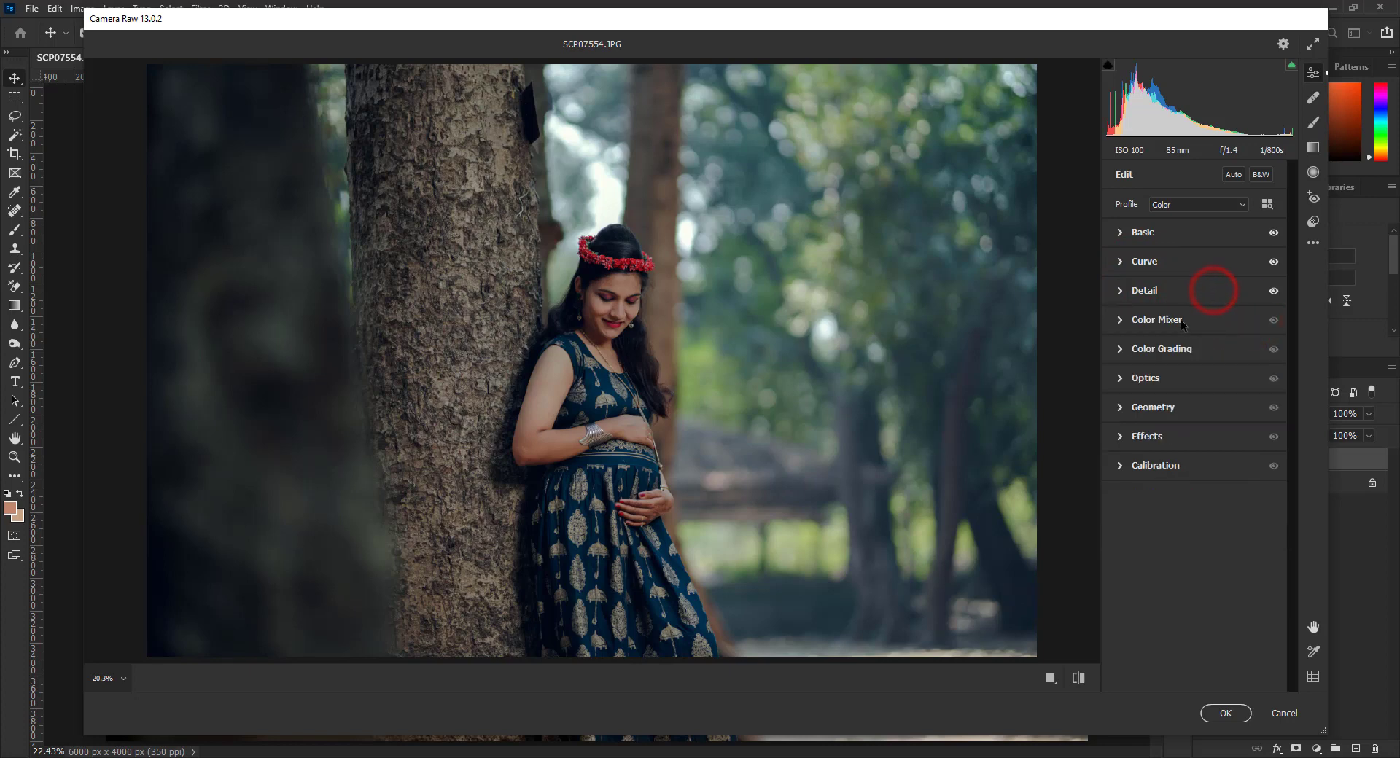
Adjust the Color Mixer saturation to Reds +7, Oranges +9 and Yellows -17, and strongly desaturate the Greens.
{"action": "left_click", "coordinate": [1182, 320]}
{"action": "left_click", "coordinate": [1161, 365]}
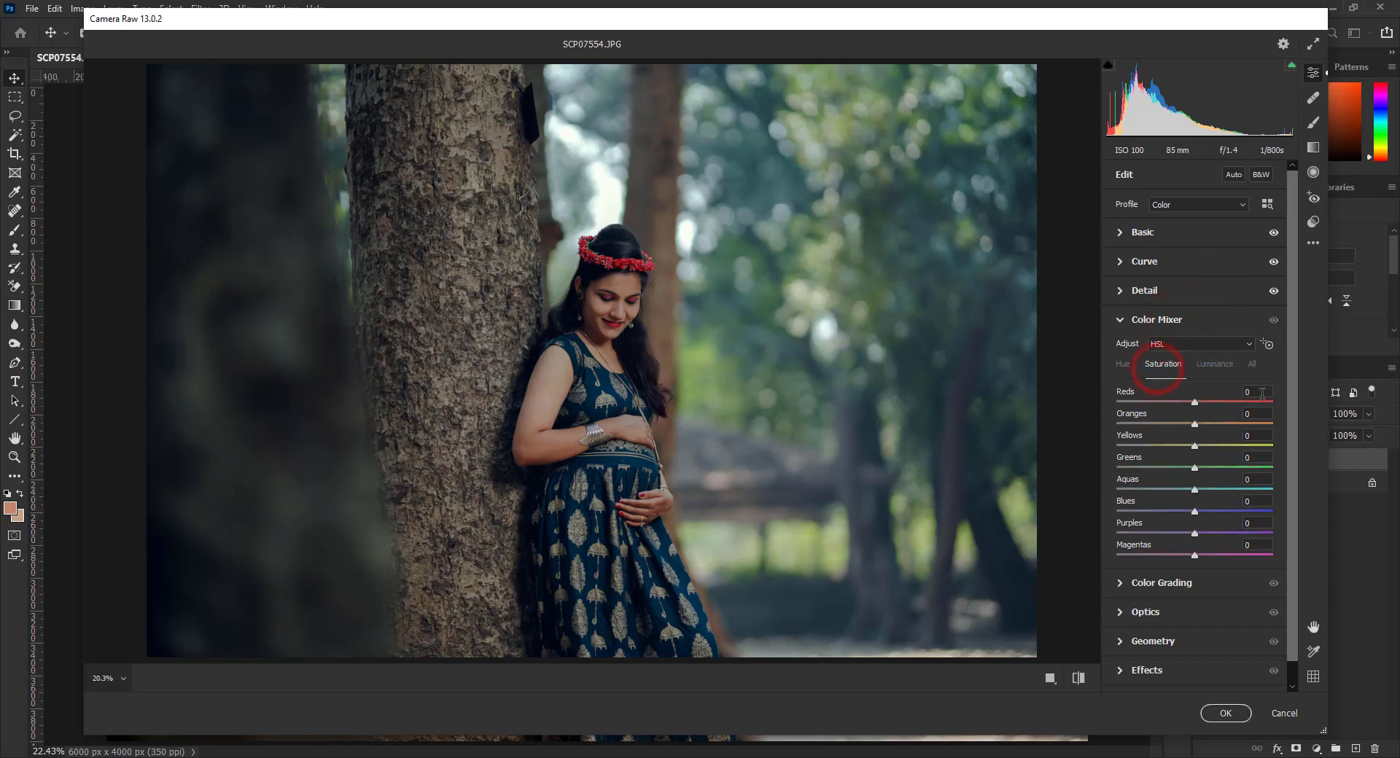
{"action": "mouse_move", "coordinate": [1198, 405]}
{"action": "left_mouse_down"}
{"action": "mouse_move", "coordinate": [1202, 427]}
{"action": "mouse_move", "coordinate": [1174, 468]}
{"action": "mouse_move", "coordinate": [1144, 469]}
{"action": "left_mouse_up"}
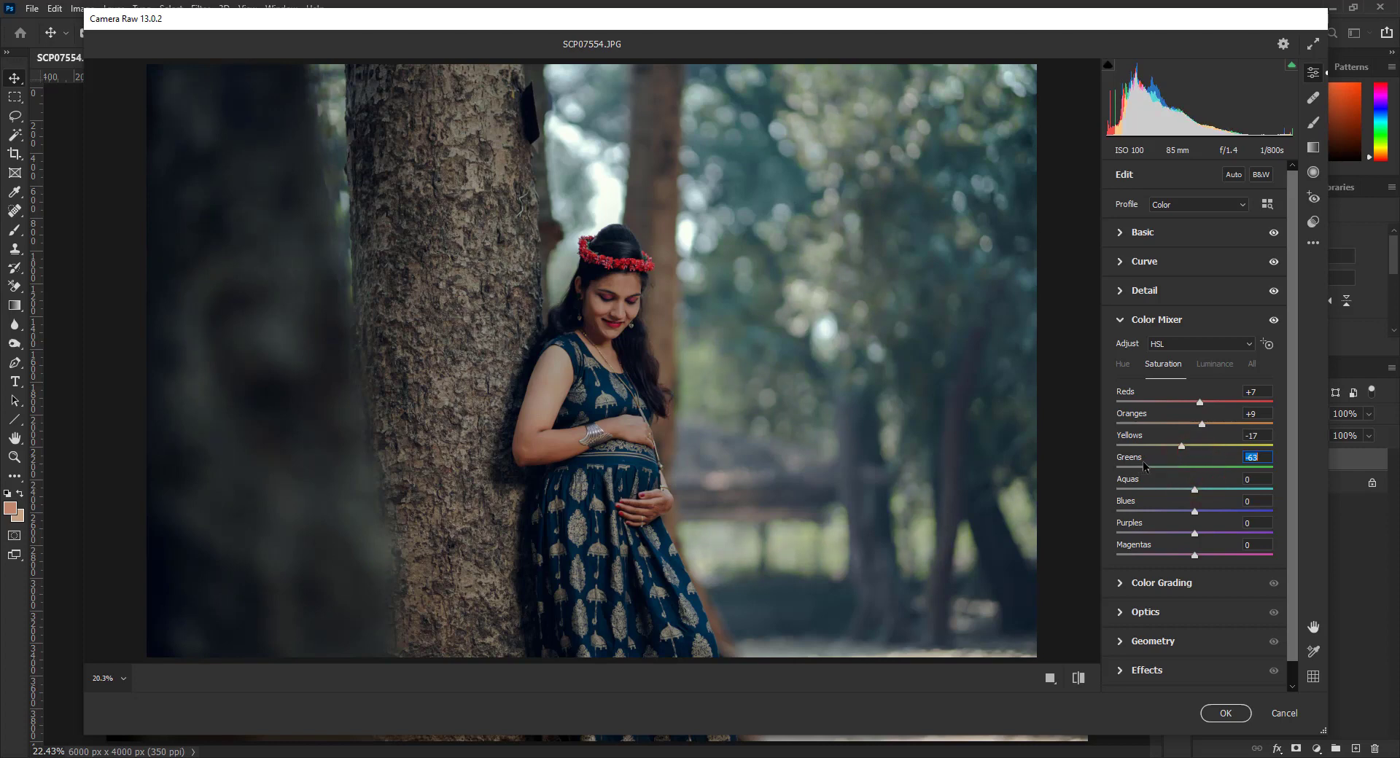
{"action": "left_click_drag", "start_coordinate": [1147, 465], "coordinate": [1151, 467]}
Set the Color Mixer hue of Yellows to -50 and shift the Greens hue moderately toward aqua.
{"action": "left_click", "coordinate": [1214, 365]}
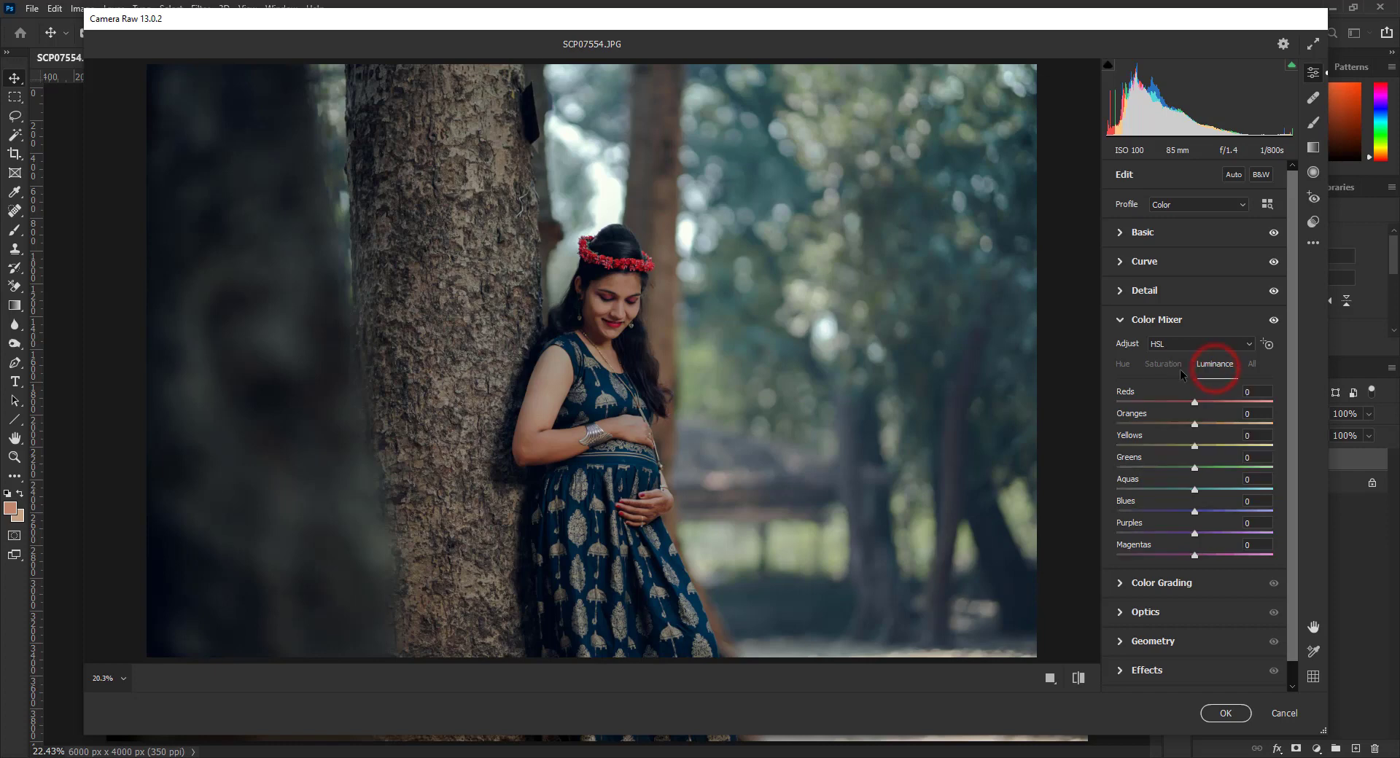
{"action": "left_click", "coordinate": [1125, 364]}
{"action": "left_click", "coordinate": [1156, 447]}
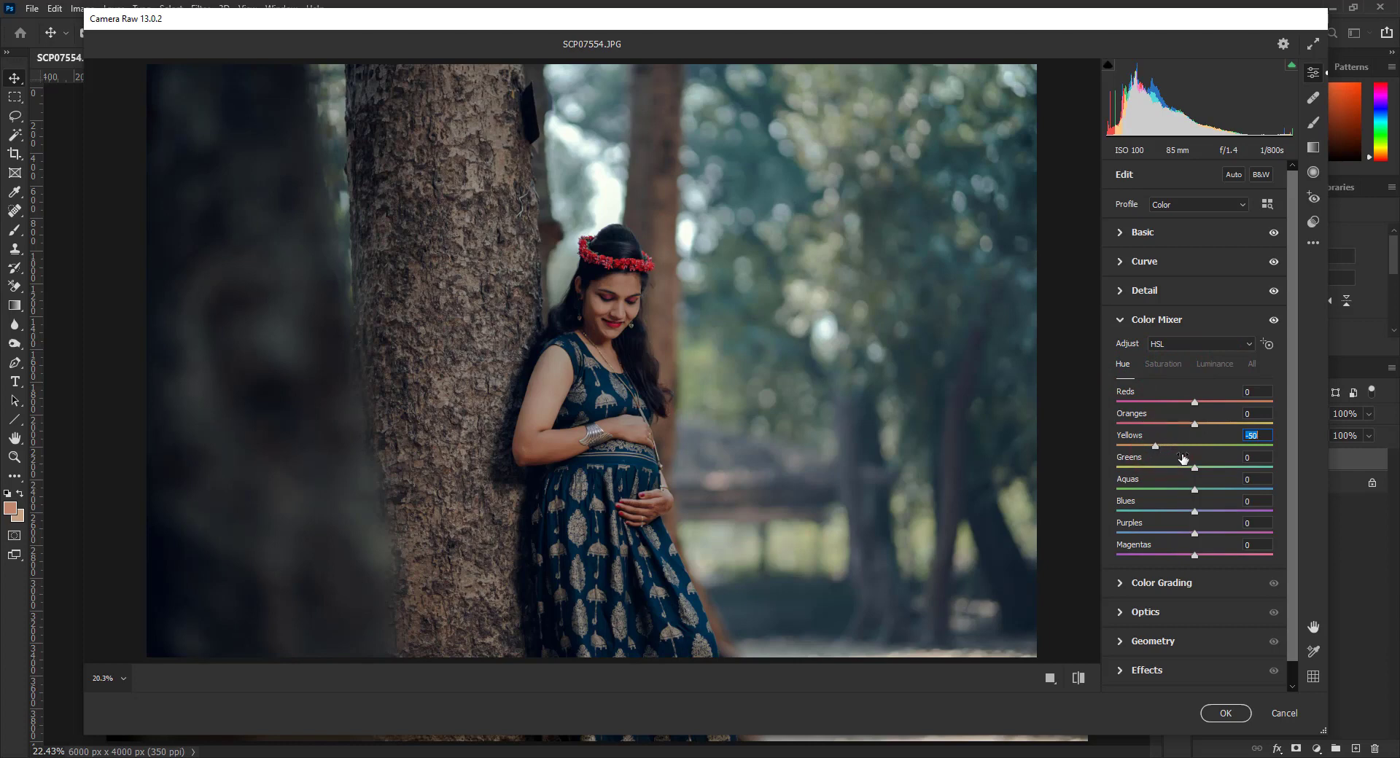
{"action": "left_click_drag", "start_coordinate": [1201, 470], "coordinate": [1218, 471]}
Adjust the Color Mixer luminance to Reds +7, Oranges +24 and Yellows +58, and slightly brighten the Greens and Blues.
{"action": "left_click", "coordinate": [1202, 370]}
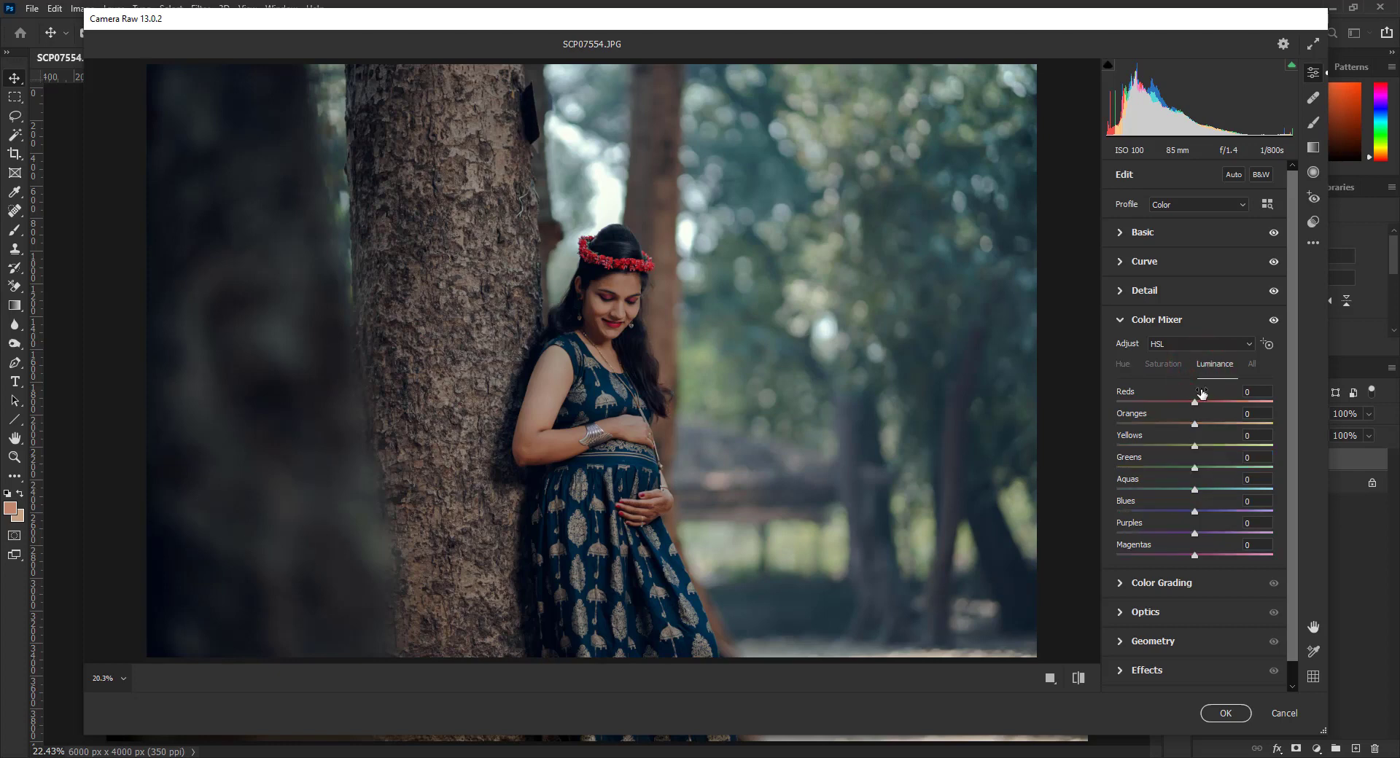
{"action": "left_click", "coordinate": [1204, 401]}
{"action": "left_click_drag", "start_coordinate": [1197, 423], "coordinate": [1212, 423]}
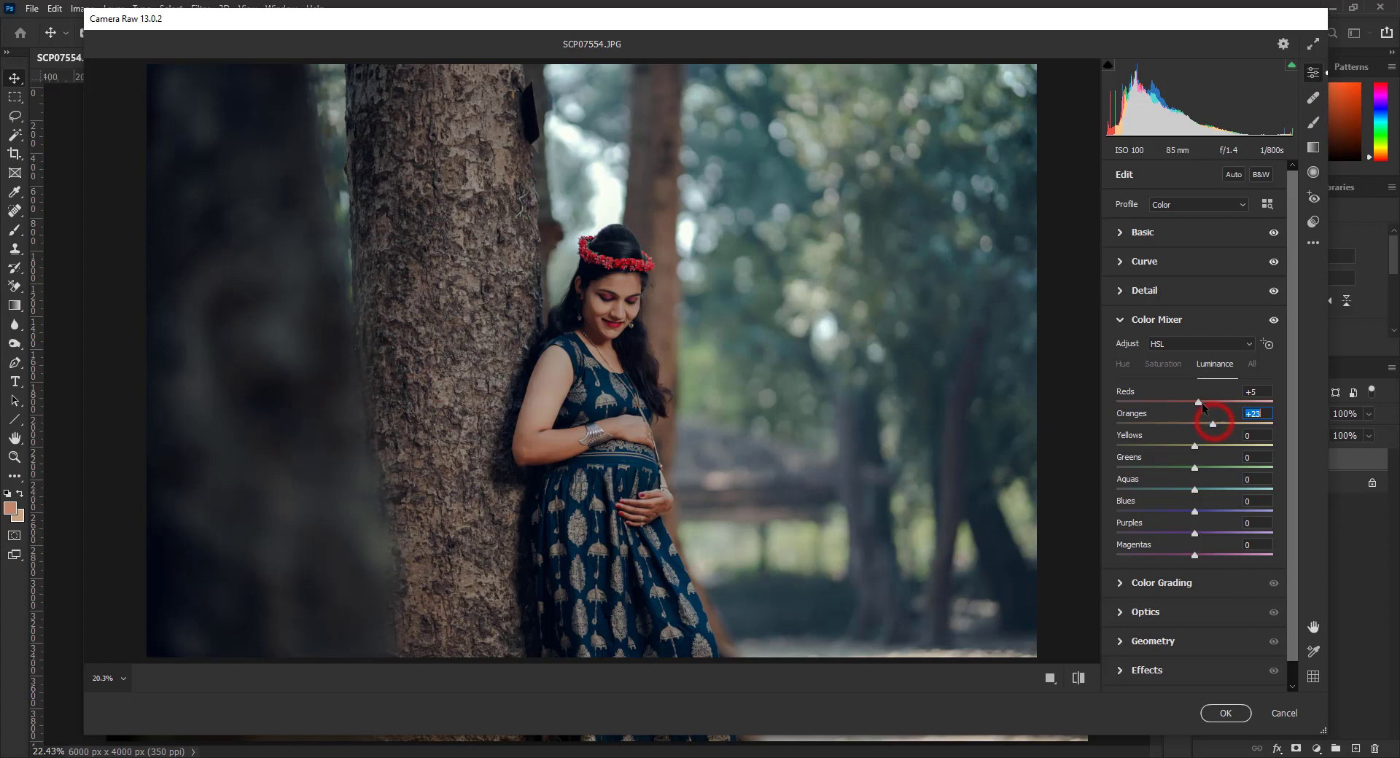
{"action": "type", "text": "+24"}
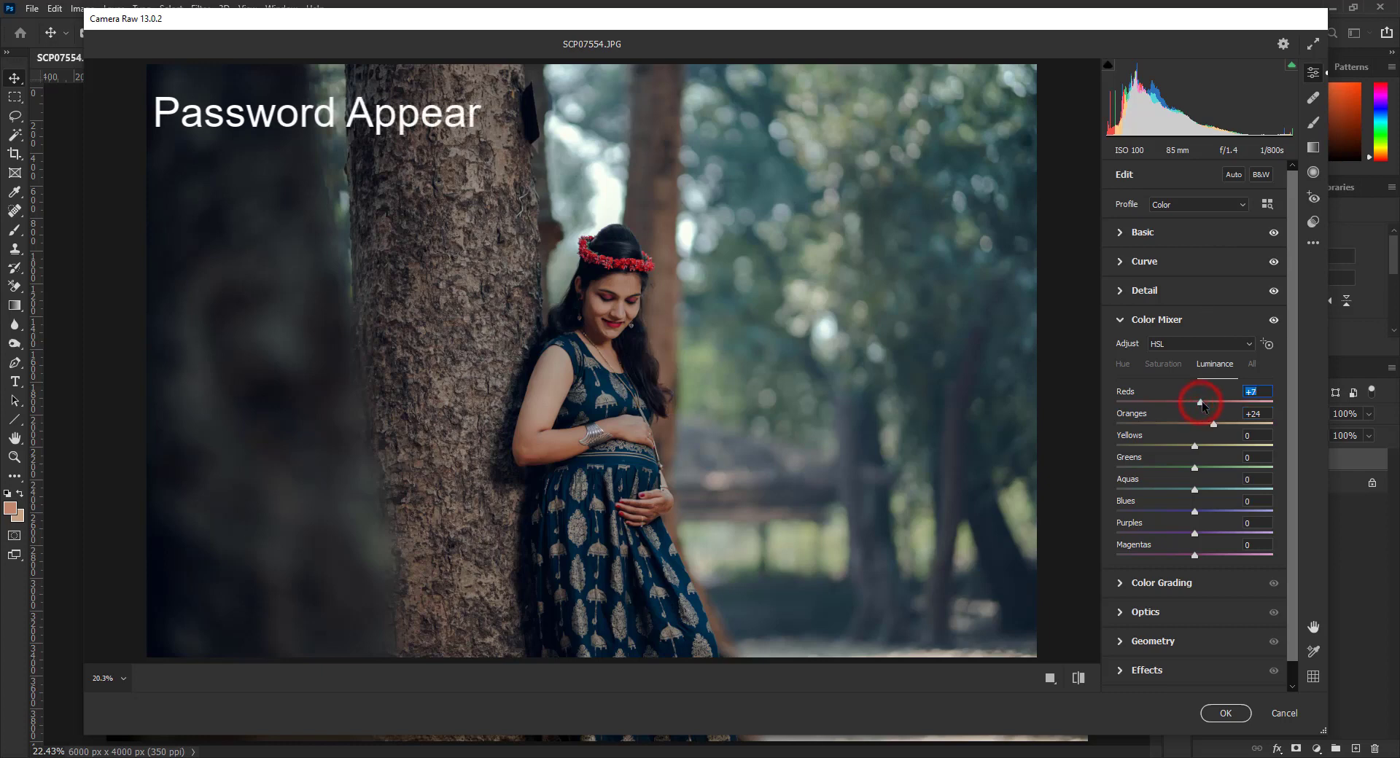
{"action": "left_click", "coordinate": [1203, 445]}
{"action": "left_click_drag", "start_coordinate": [1204, 447], "coordinate": [1245, 453]}
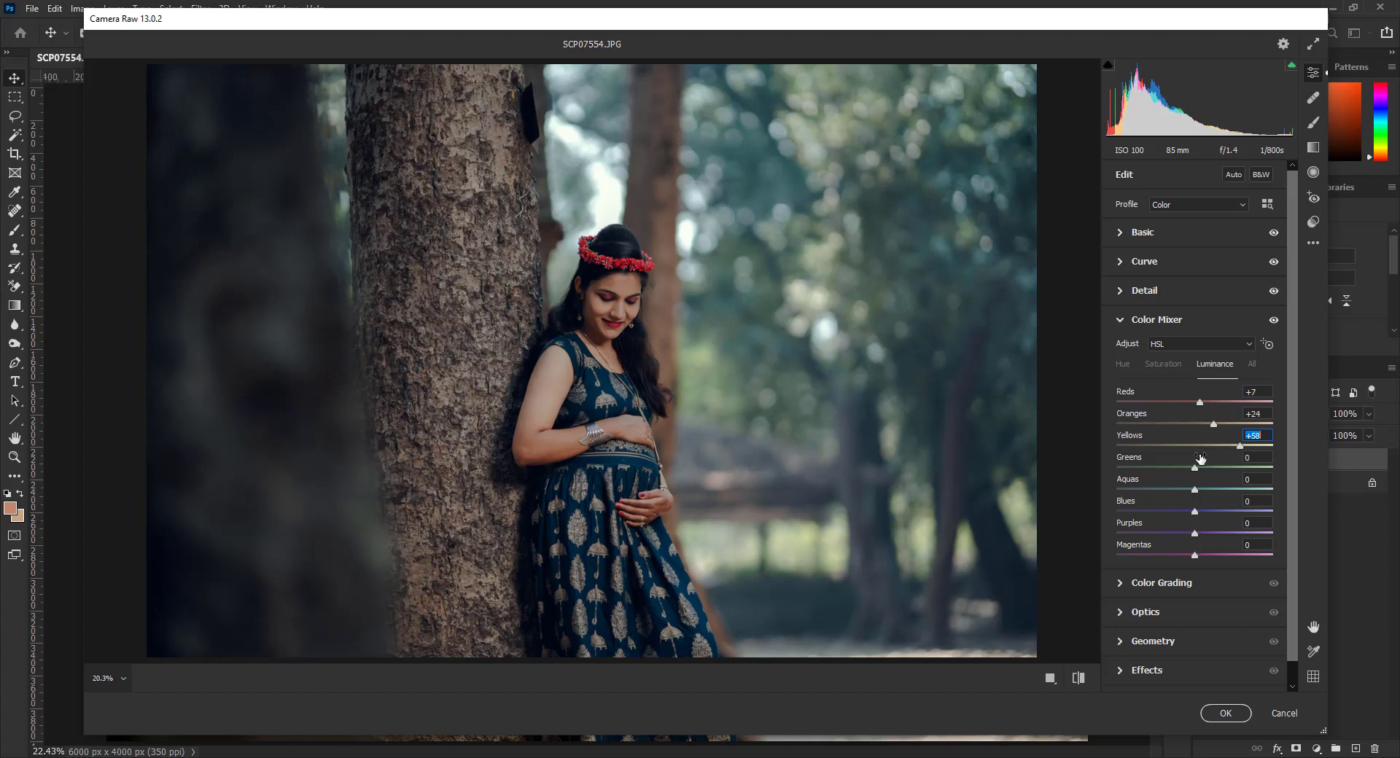
{"action": "left_click_drag", "start_coordinate": [1202, 472], "coordinate": [1207, 470]}
{"action": "left_click_drag", "start_coordinate": [1196, 512], "coordinate": [1206, 515]}
{"action": "left_click", "coordinate": [1175, 323]}
Tint the shadows in Color Grading with hue 244 and saturation 9.
{"action": "left_click", "coordinate": [1187, 349]}
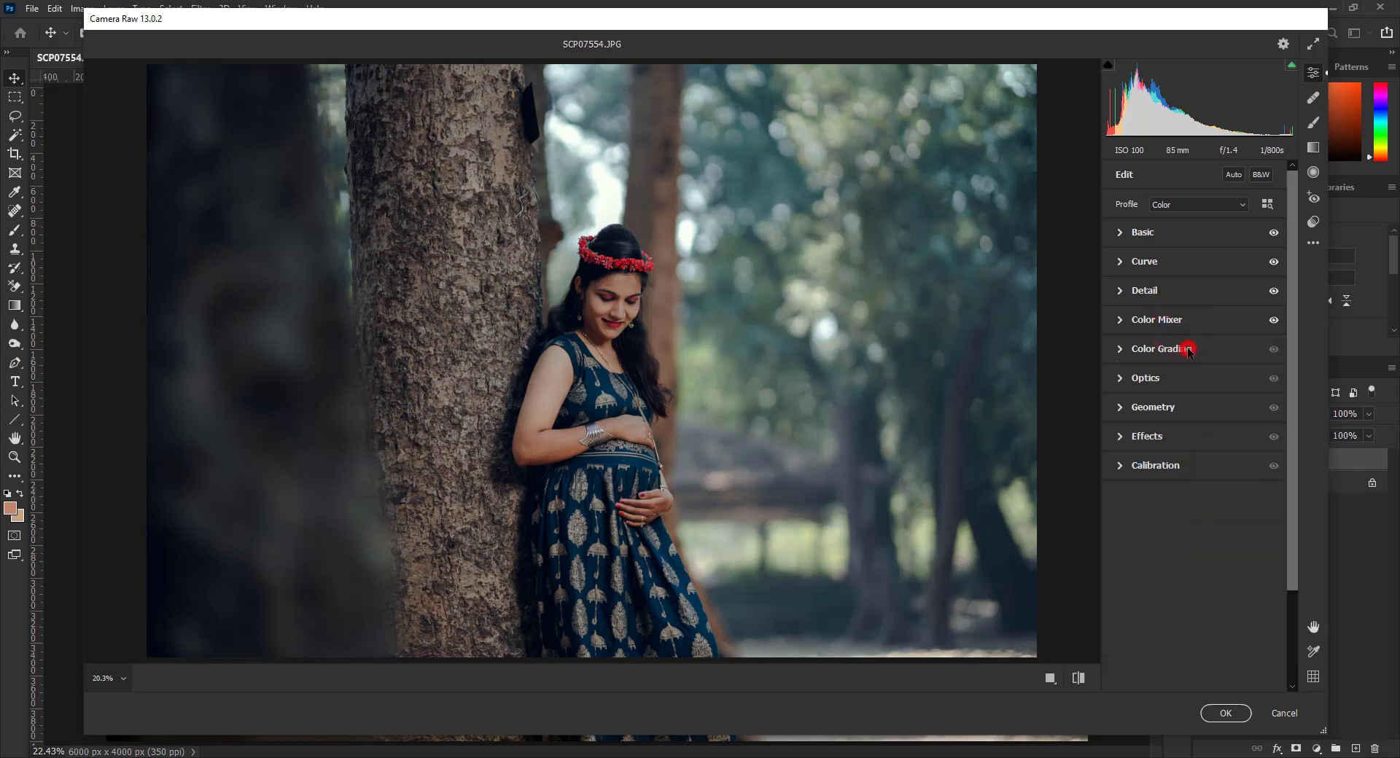
{"action": "left_click", "coordinate": [1186, 375]}
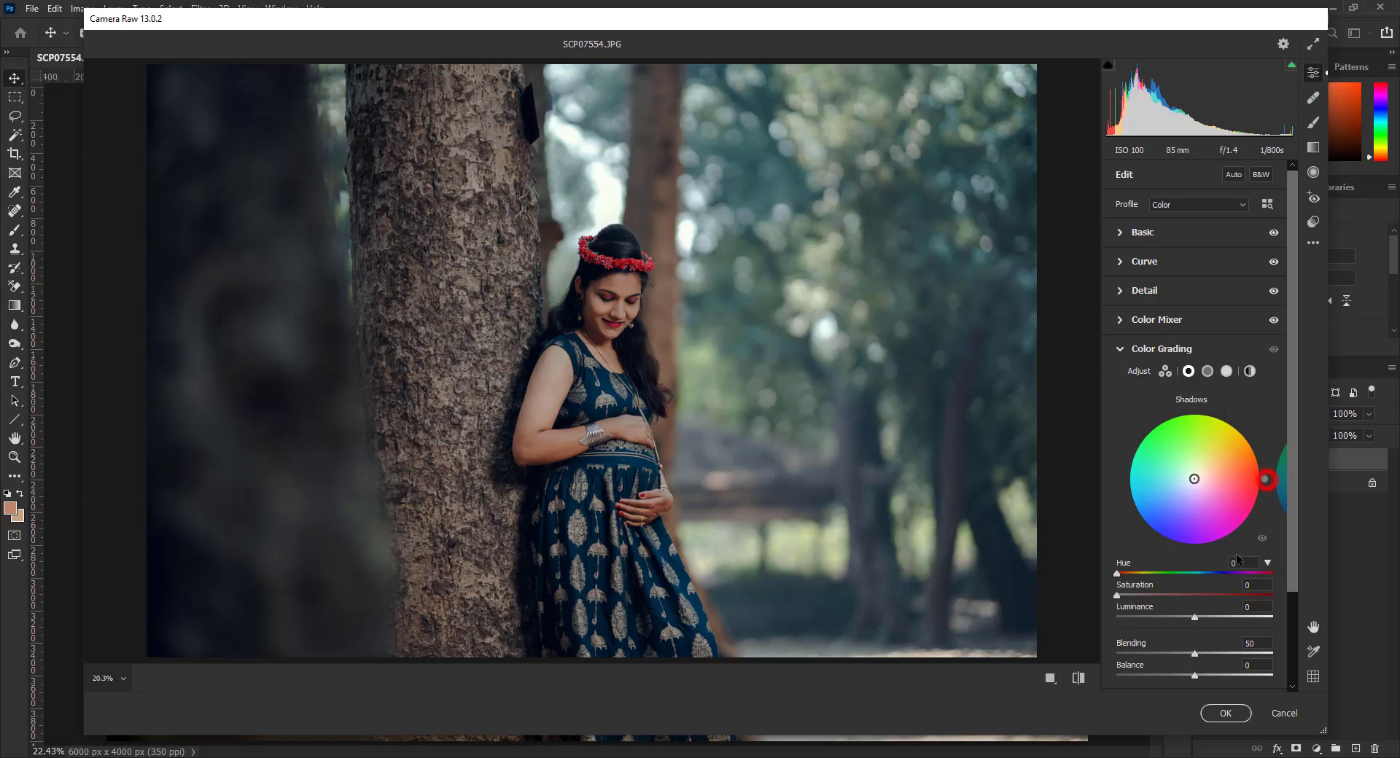
{"action": "left_click_drag", "start_coordinate": [1117, 596], "coordinate": [1135, 595]}
{"action": "left_click_drag", "start_coordinate": [1264, 479], "coordinate": [1189, 494]}
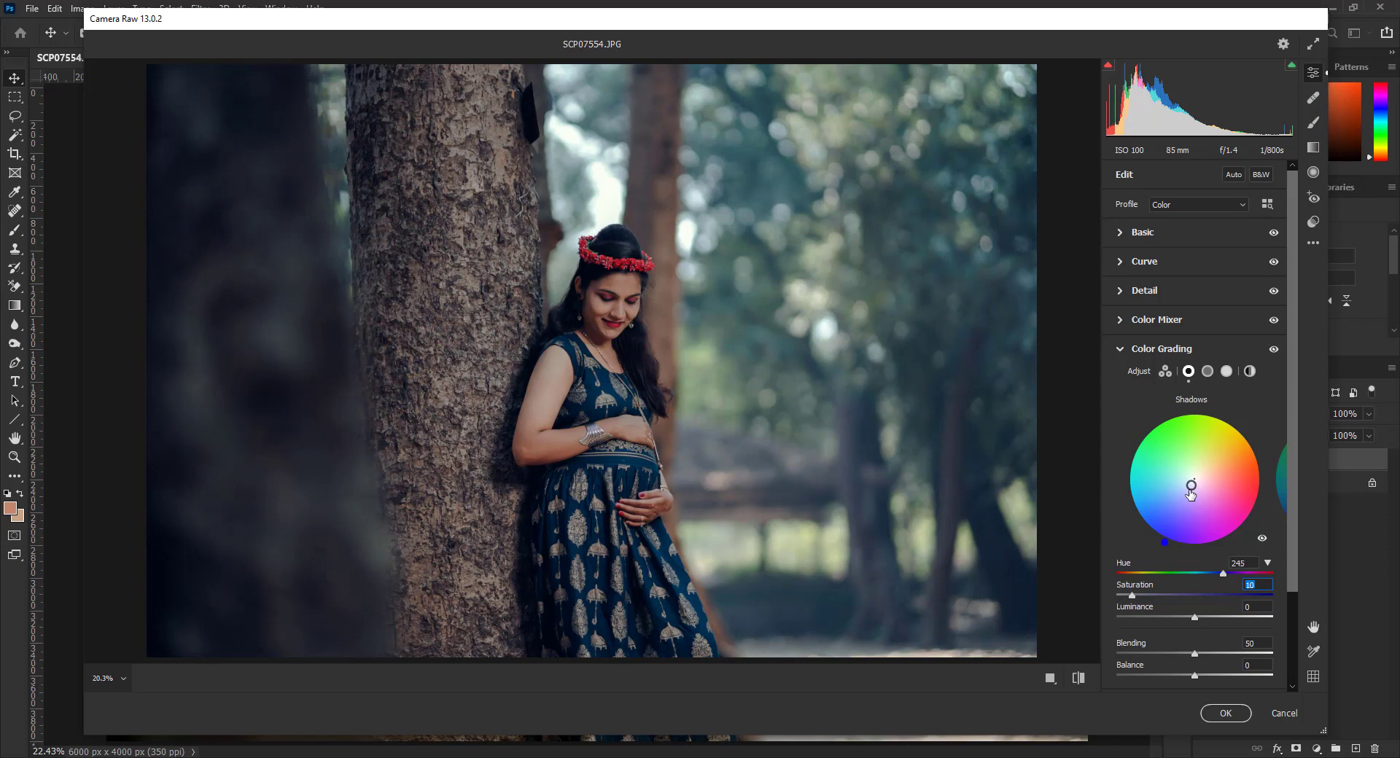
{"action": "left_click_drag", "start_coordinate": [1248, 562], "coordinate": [1223, 562]}
{"action": "type", "text": "244"}
{"action": "left_click", "coordinate": [1250, 585]}
{"action": "type", "text": "9"}
Set the Color Grading Blending to 100 and Balance to +25.
{"action": "left_click_drag", "start_coordinate": [1195, 654], "coordinate": [1325, 652]}
{"action": "mouse_move", "coordinate": [1195, 676]}
{"action": "left_mouse_down"}
{"action": "mouse_move", "coordinate": [1211, 676]}
{"action": "mouse_move", "coordinate": [1151, 674]}
{"action": "mouse_move", "coordinate": [1195, 674]}
{"action": "left_mouse_up"}
{"action": "type", "text": "5"}
Tint the midtones in Color Grading with hue 219 and saturation 9.
{"action": "left_click", "coordinate": [1208, 372]}
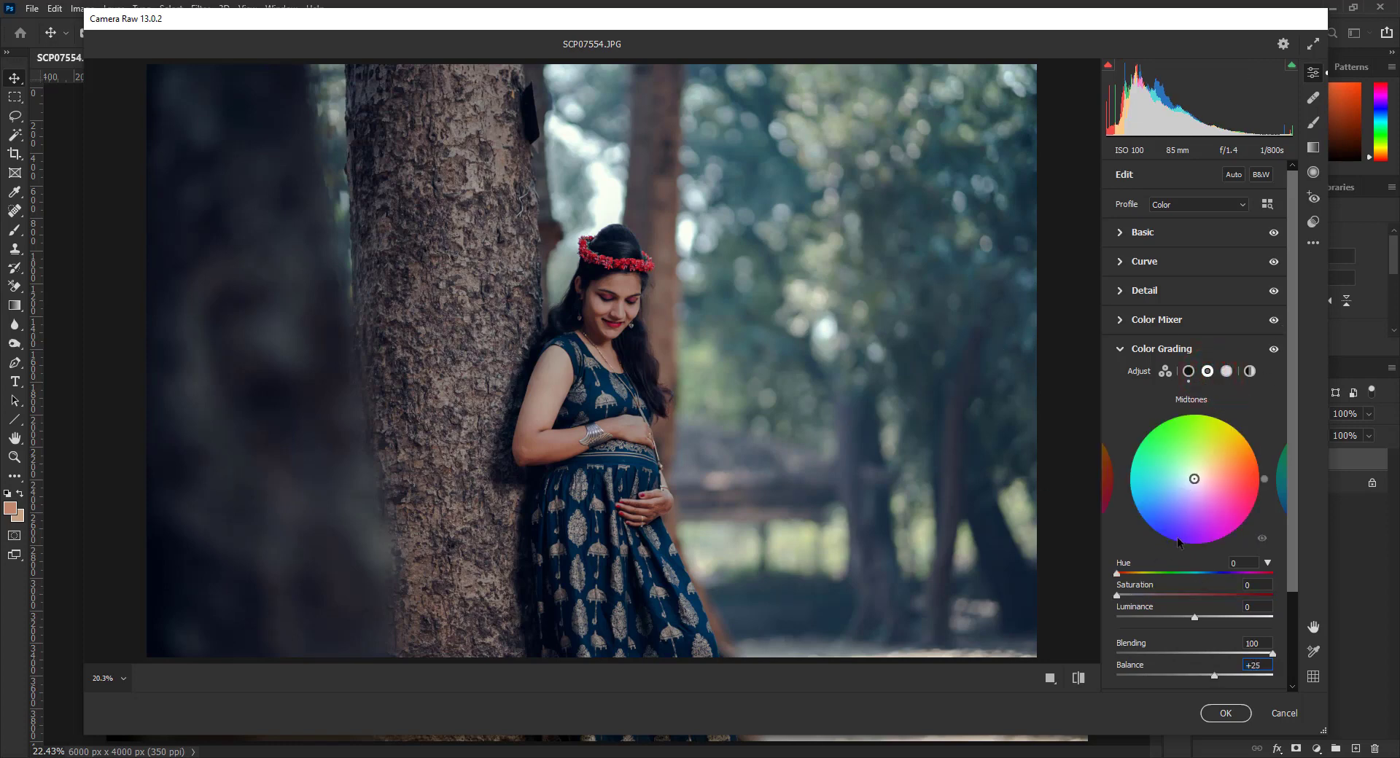
{"action": "left_click_drag", "start_coordinate": [1266, 487], "coordinate": [1202, 478]}
{"action": "left_click", "coordinate": [1256, 585]}
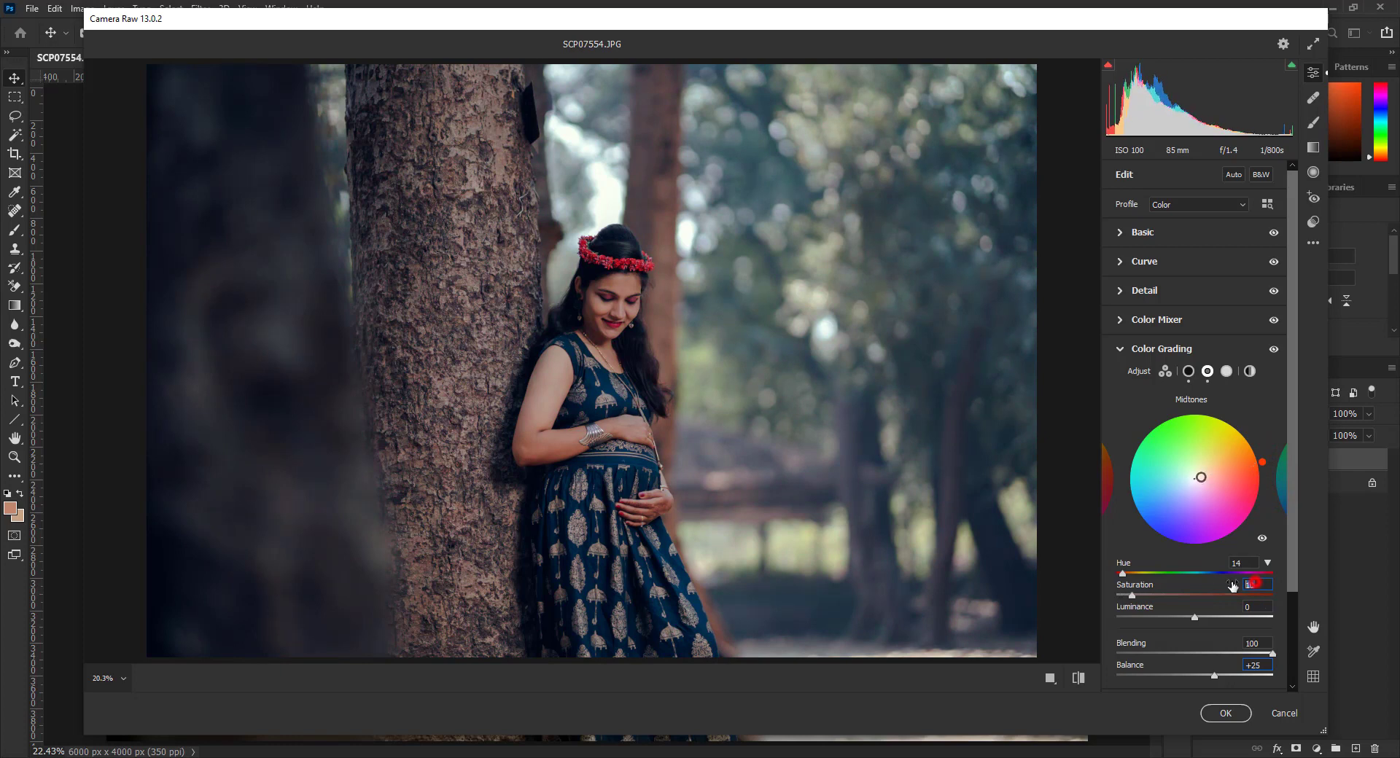
{"action": "type", "text": "9"}
{"action": "mouse_move", "coordinate": [1264, 470]}
{"action": "left_mouse_down"}
{"action": "mouse_move", "coordinate": [1248, 449]}
{"action": "mouse_move", "coordinate": [1190, 446]}
{"action": "mouse_move", "coordinate": [1195, 508]}
{"action": "mouse_move", "coordinate": [1185, 493]}
{"action": "left_mouse_up"}
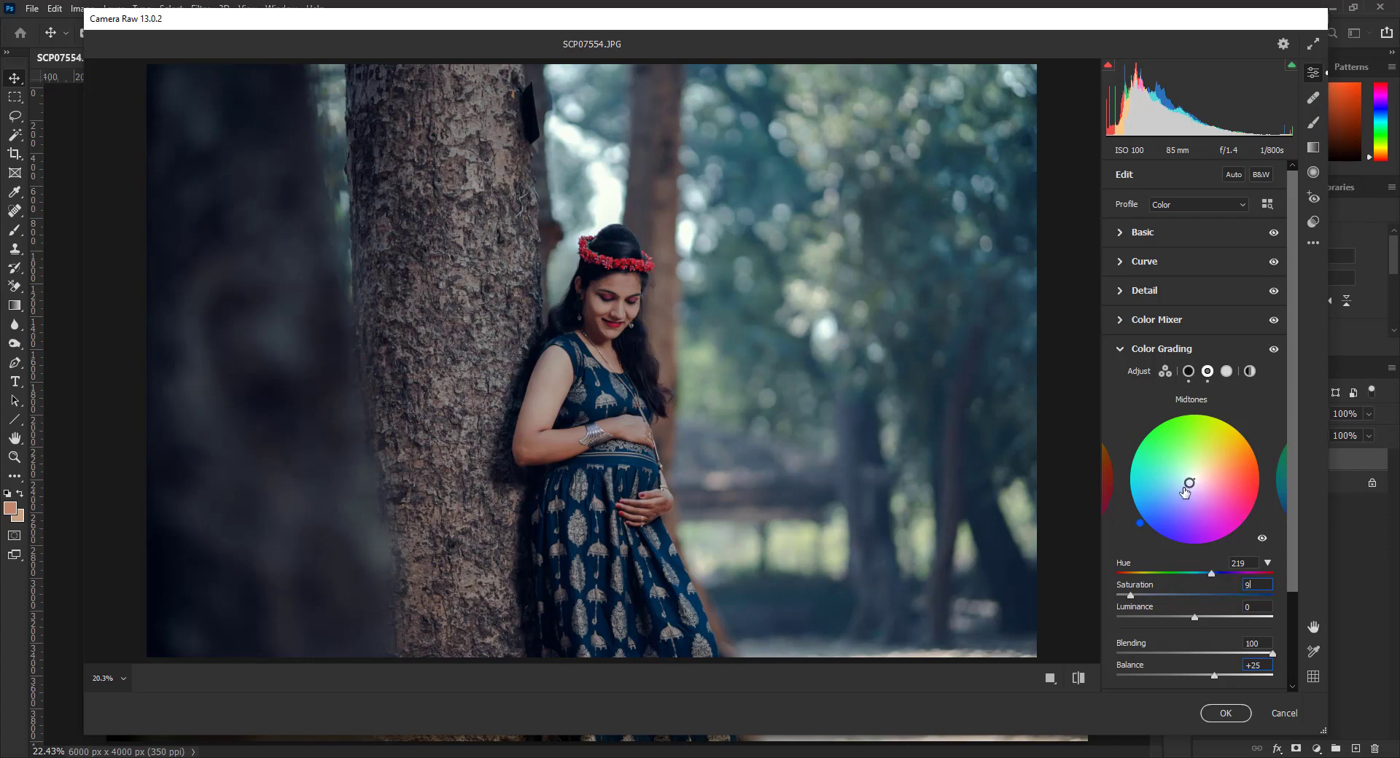
{"action": "left_click", "coordinate": [1182, 351]}
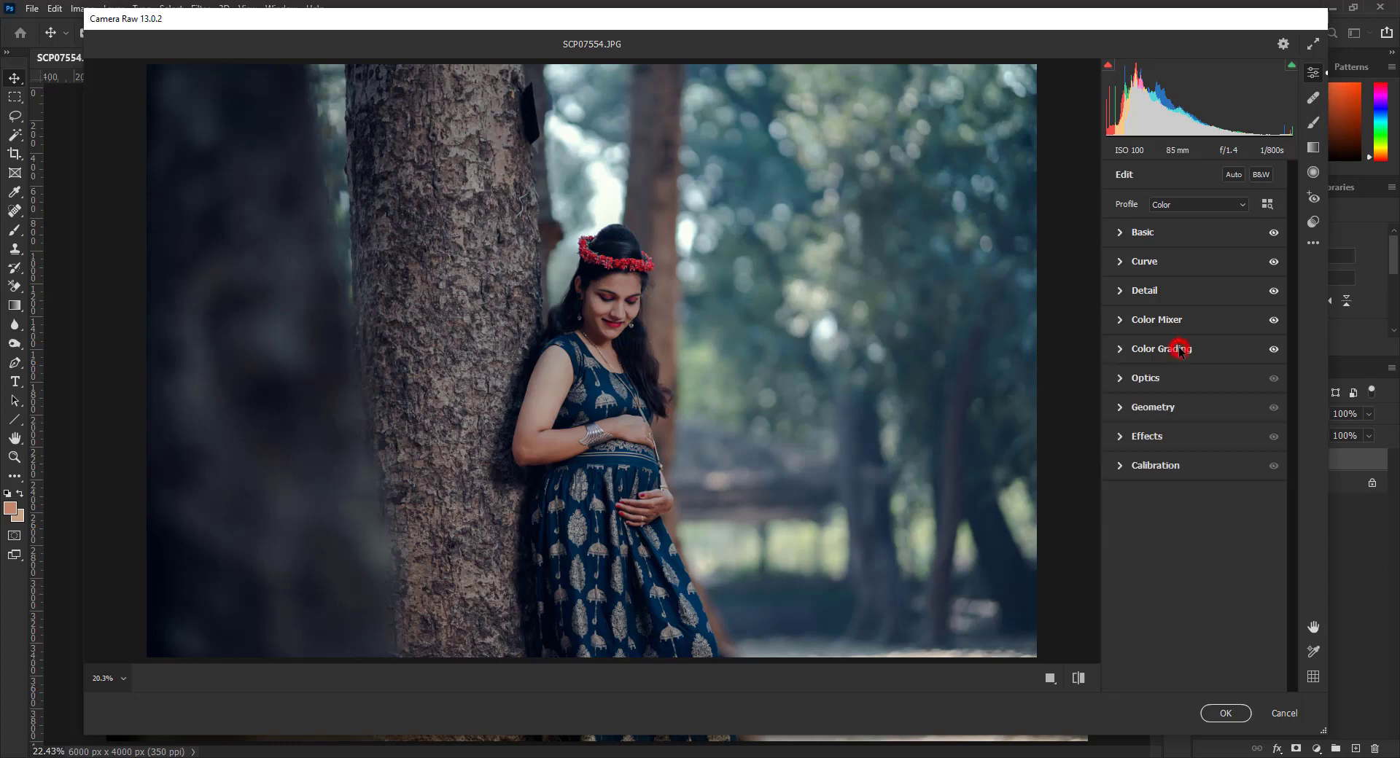
Add a subtle vignette by setting Vignetting to -5 in the Effects.
{"action": "left_click", "coordinate": [1174, 437]}
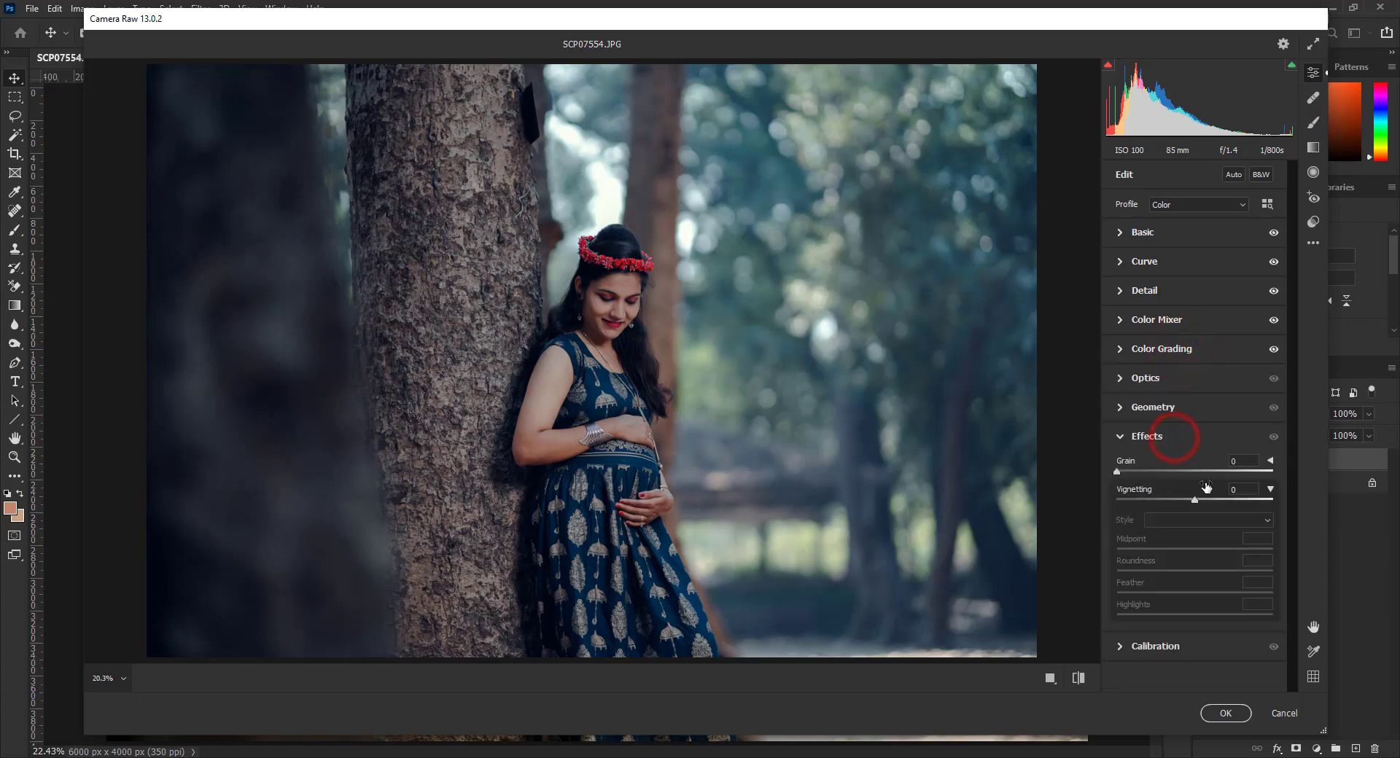
{"action": "left_click_drag", "start_coordinate": [1195, 501], "coordinate": [1192, 501]}
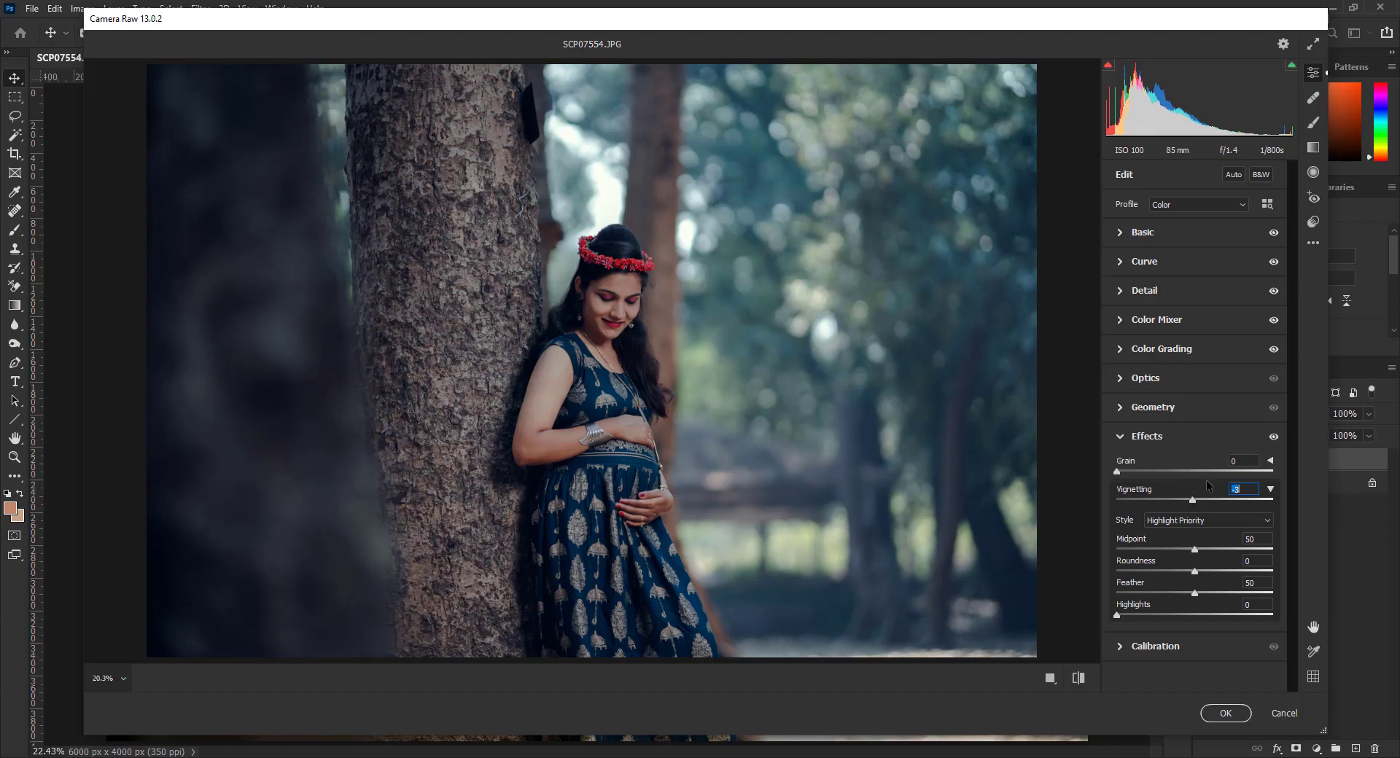
{"action": "type", "text": "-5"}
{"action": "left_click", "coordinate": [1173, 436]}
Calibrate the colors with Shadows Tint -8, Green Primary Hue -4 and Saturation -7, and Blue Primary Hue -10 and Saturation +21.
{"action": "left_click", "coordinate": [1179, 463]}
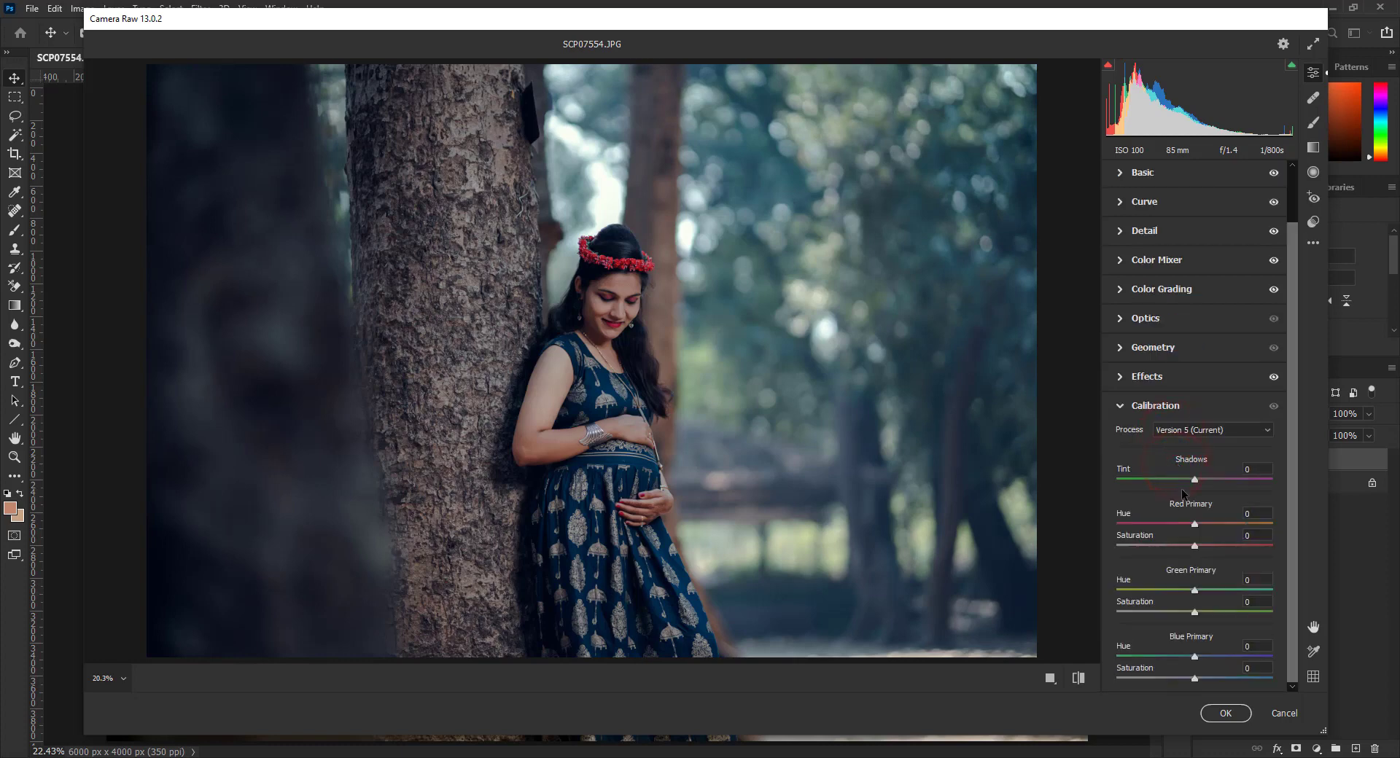
{"action": "left_click_drag", "start_coordinate": [1195, 480], "coordinate": [1188, 481]}
{"action": "left_click_drag", "start_coordinate": [1194, 590], "coordinate": [1193, 596]}
{"action": "left_click_drag", "start_coordinate": [1195, 613], "coordinate": [1191, 614]}
{"action": "mouse_move", "coordinate": [1193, 661]}
{"action": "left_mouse_down"}
{"action": "mouse_move", "coordinate": [1183, 664]}
{"action": "mouse_move", "coordinate": [1213, 679]}
{"action": "left_mouse_up"}
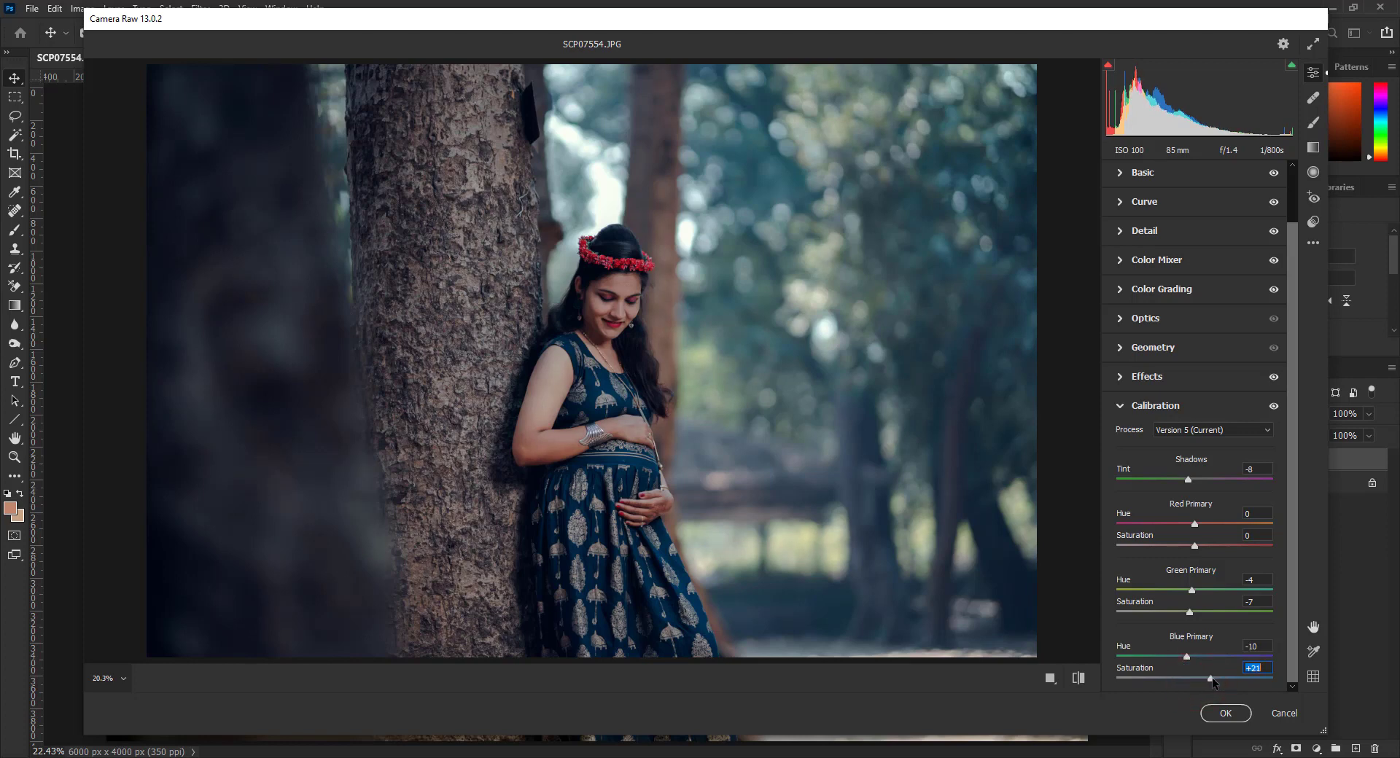
{"action": "left_click", "coordinate": [1159, 407]}
Set the parametric curve to Highlights +44, Darks -3 and Shadows -5.
{"action": "left_click", "coordinate": [1152, 262]}
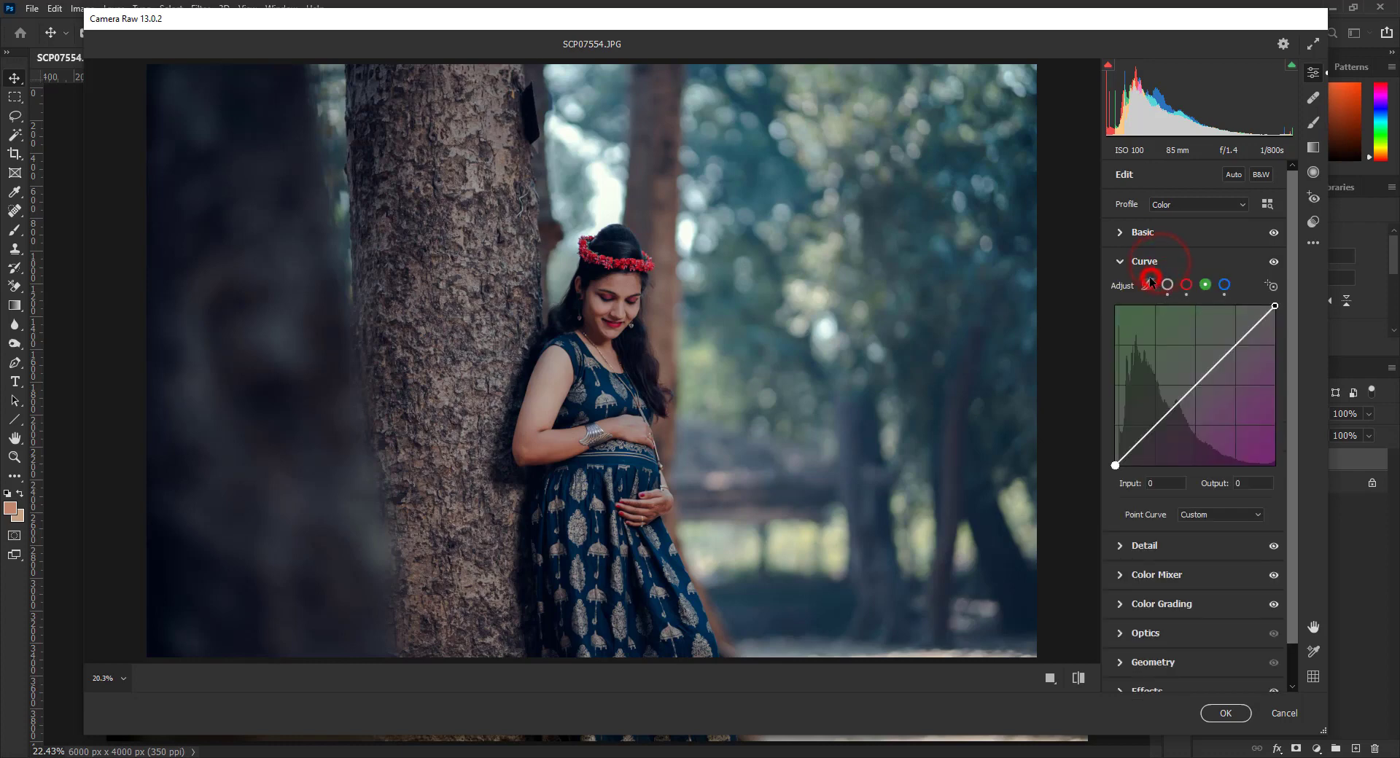
{"action": "left_click", "coordinate": [1150, 283]}
{"action": "left_click_drag", "start_coordinate": [1194, 507], "coordinate": [1192, 551]}
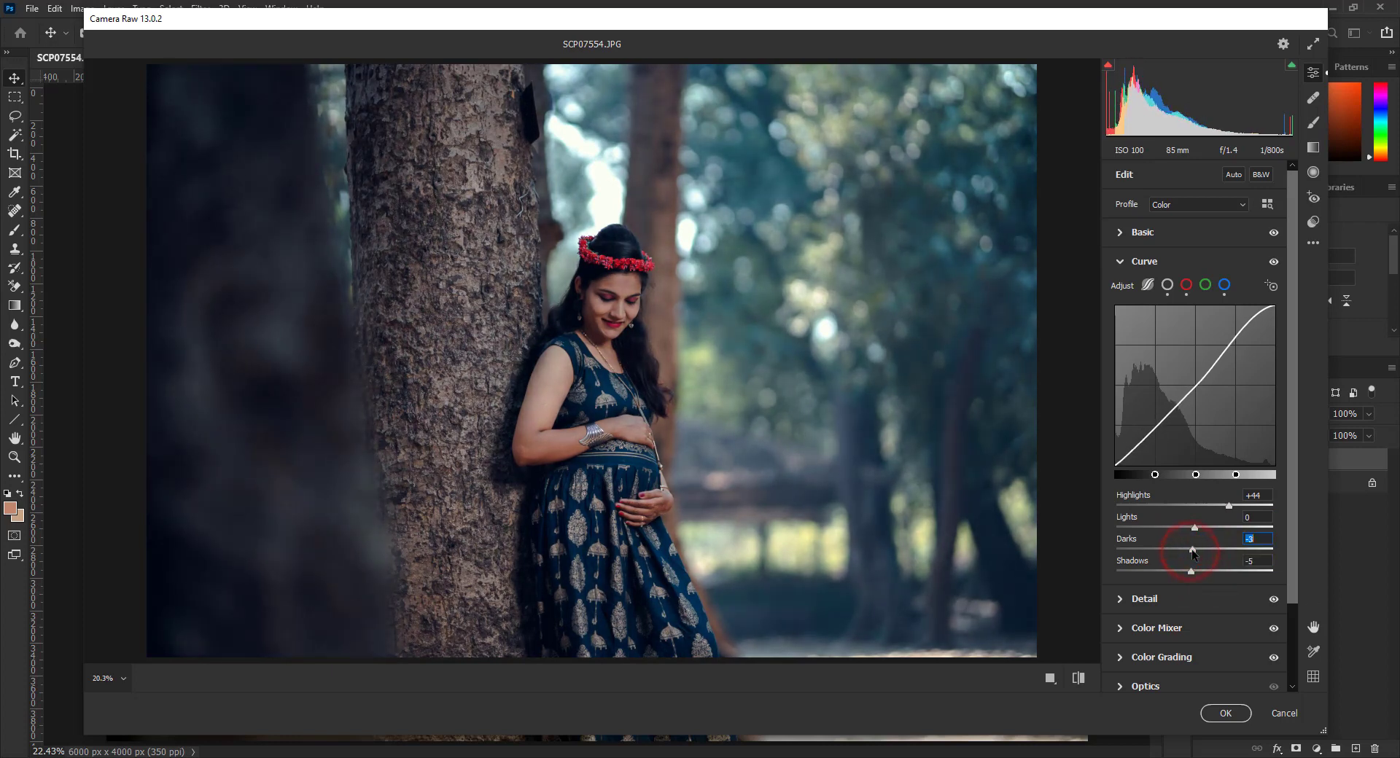
Refine the main point curve with input/output points at 0/5 and 71/70, a raised midpoint, and straightened highlights and white point.
{"action": "left_click", "coordinate": [1168, 286]}
{"action": "left_click", "coordinate": [1197, 383]}
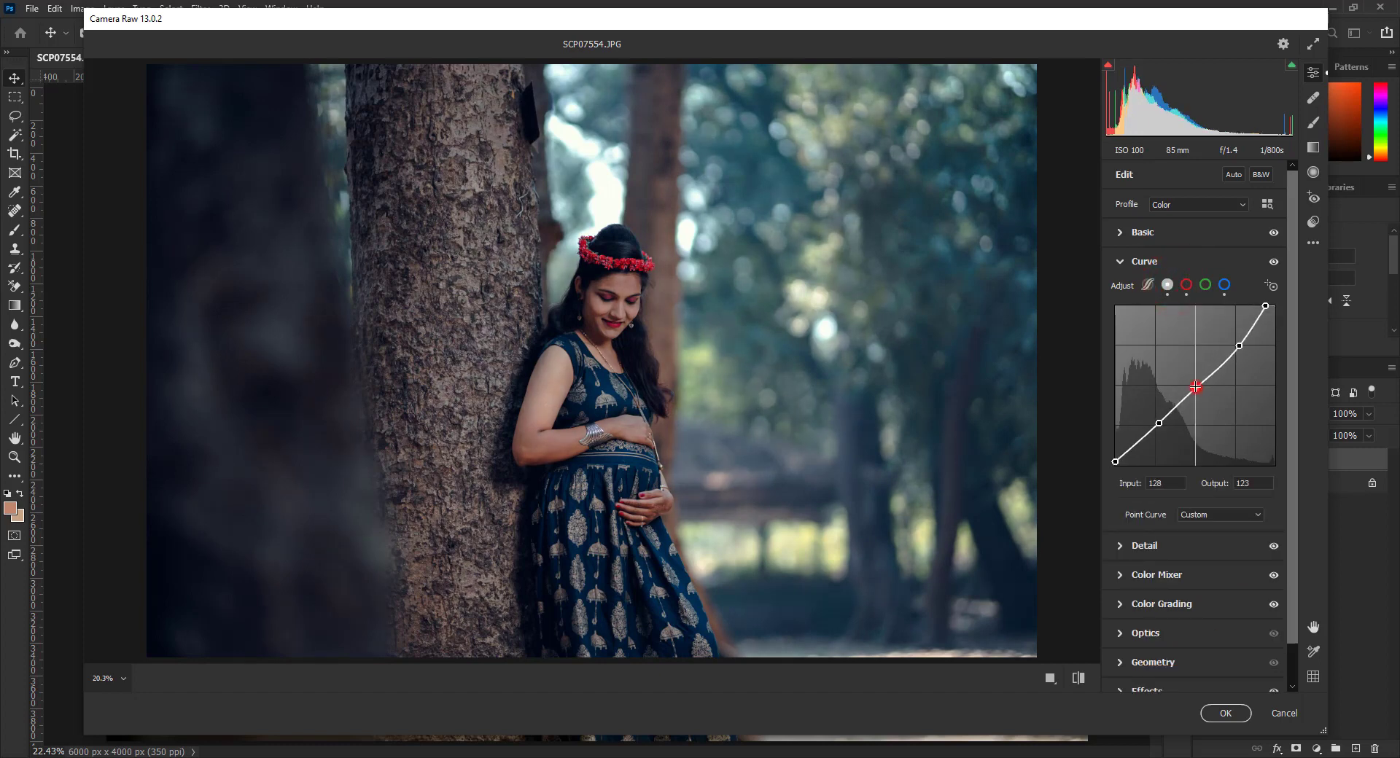
{"action": "left_click", "coordinate": [1160, 422]}
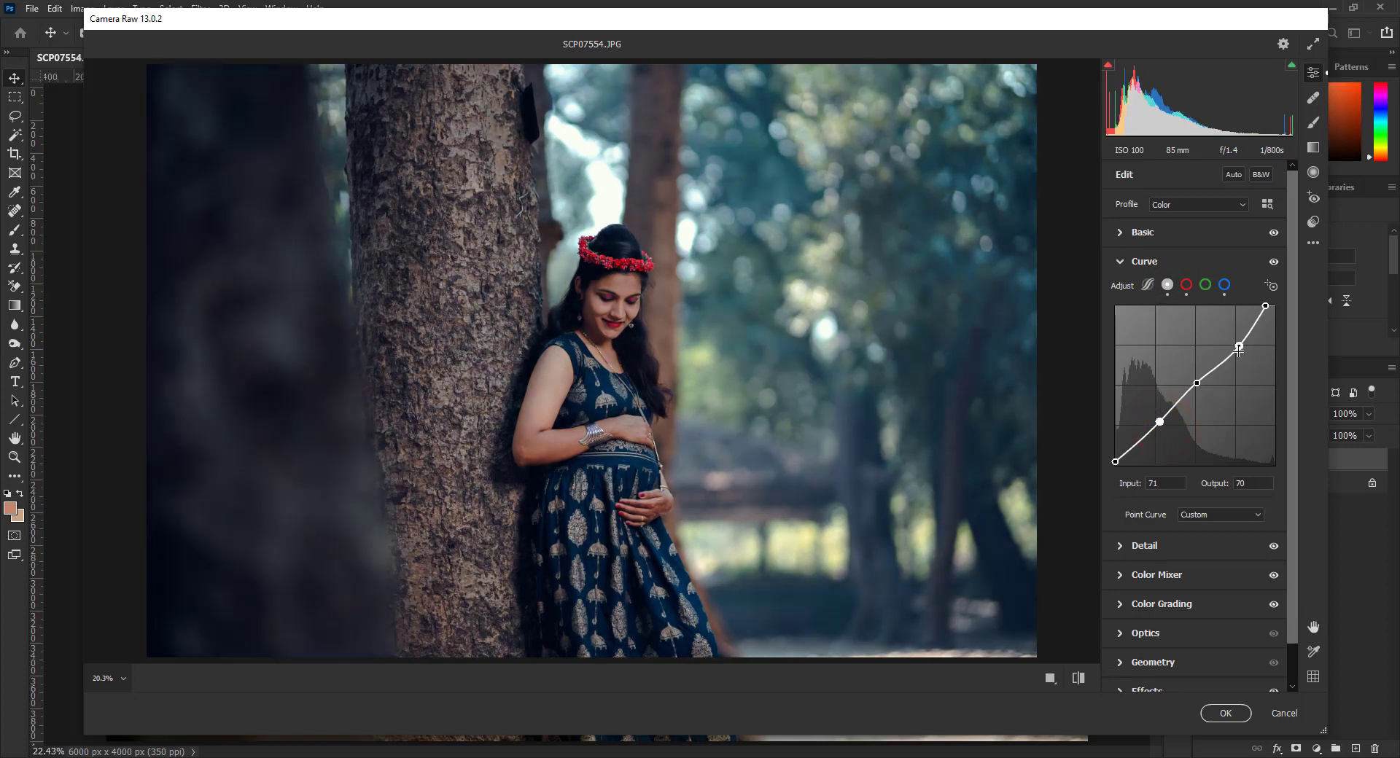
{"action": "left_click_drag", "start_coordinate": [1240, 346], "coordinate": [1233, 349]}
{"action": "left_click_drag", "start_coordinate": [1265, 306], "coordinate": [1275, 307]}
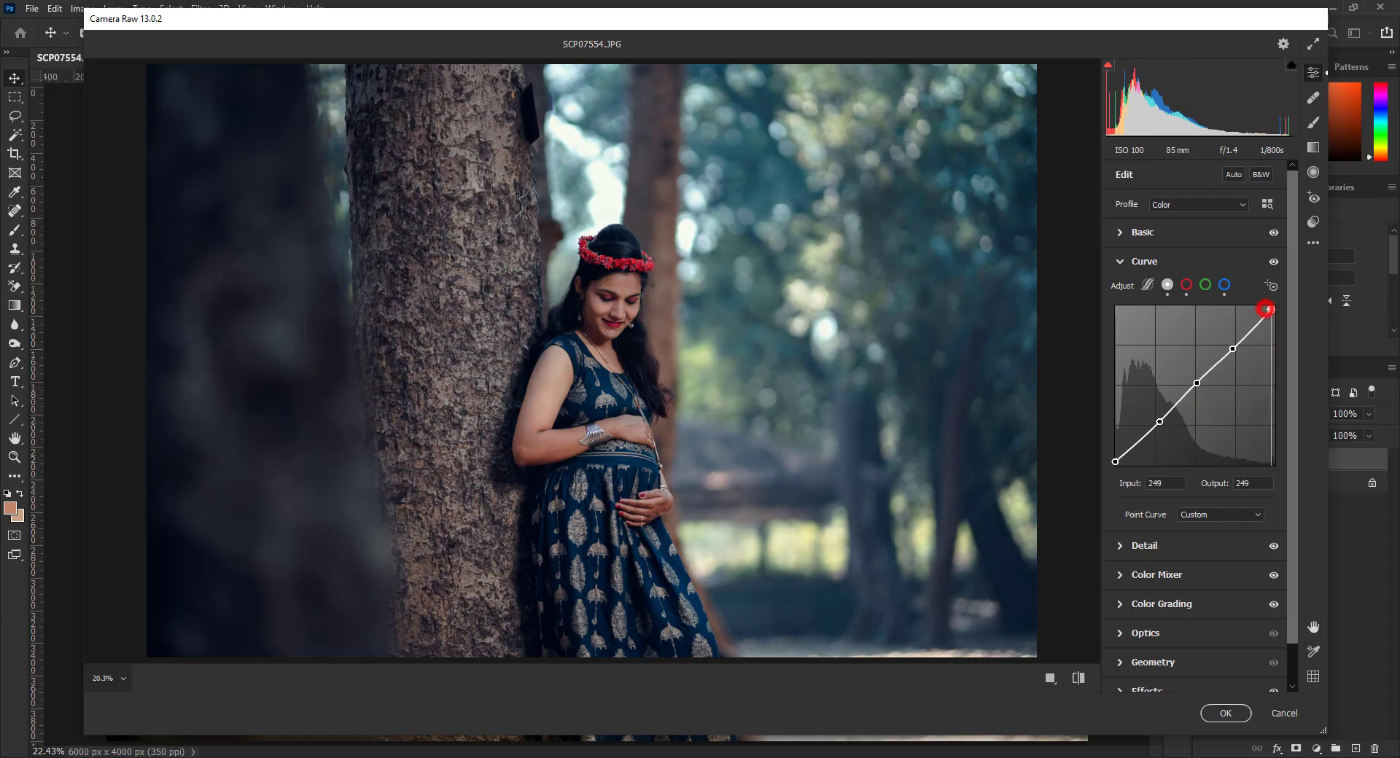
{"action": "left_click_drag", "start_coordinate": [1115, 462], "coordinate": [1115, 461]}
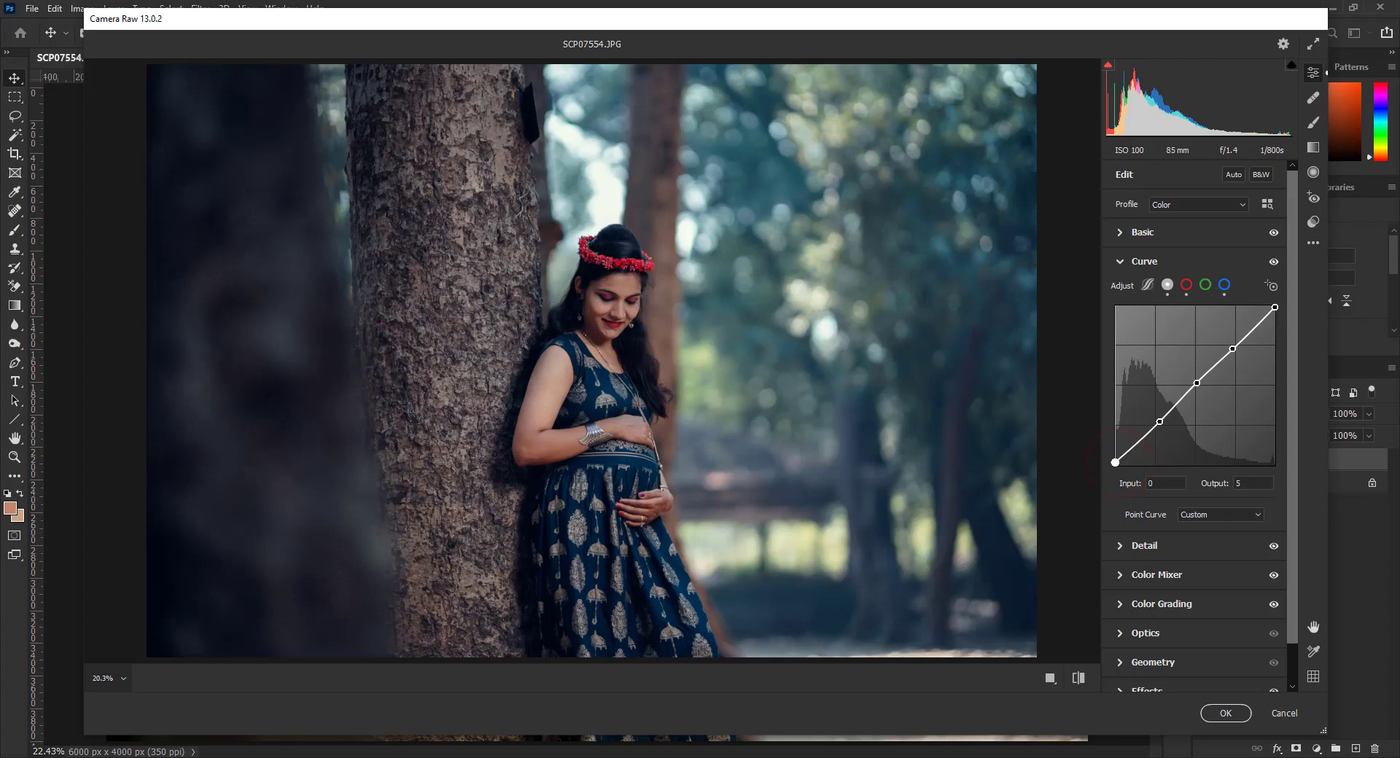
{"action": "left_click", "coordinate": [1149, 263]}
Apply the Camera Raw filter and compare the edit layer with the original by toggling its visibility.
{"action": "left_click", "coordinate": [1225, 713]}
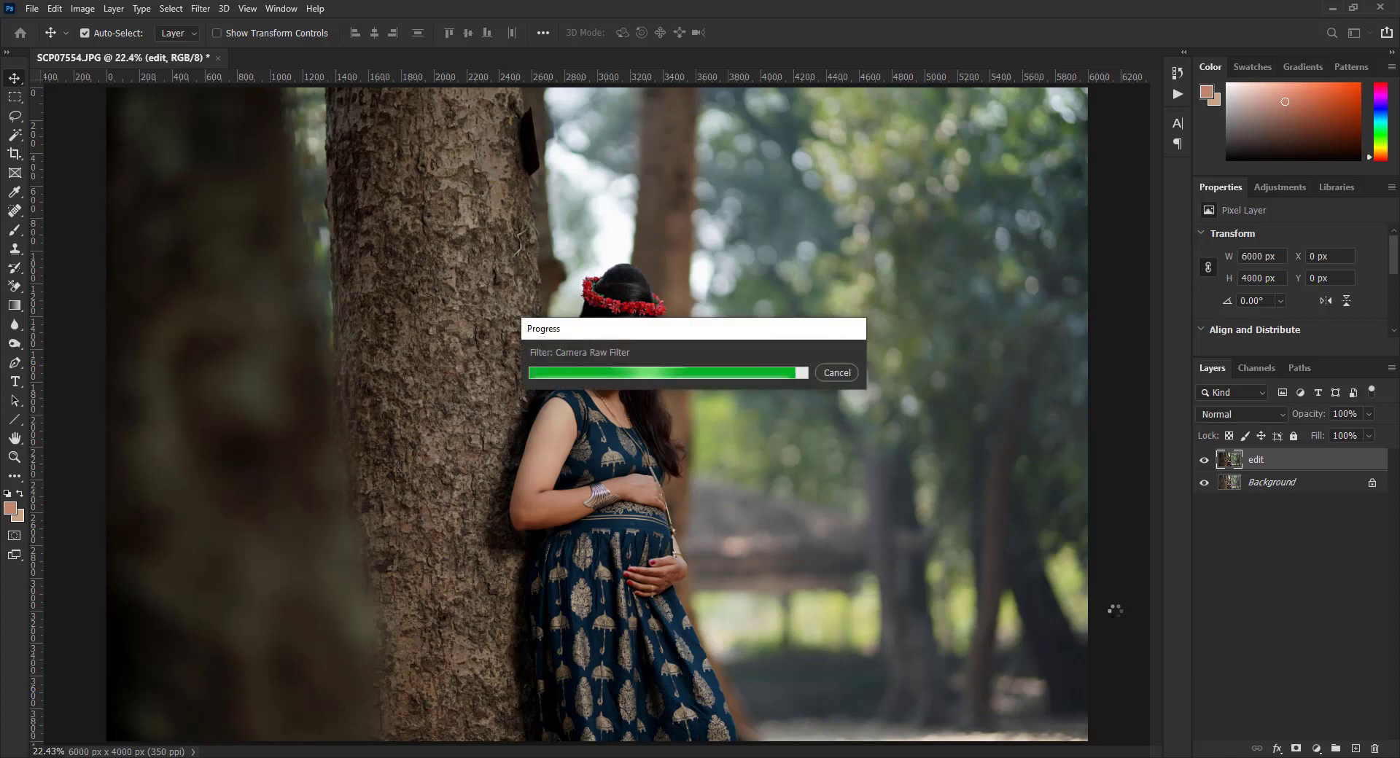
{"action": "left_click", "coordinate": [1204, 460]}
{"action": "left_click", "coordinate": [1204, 460]}
Merge the edit layer down into the background and duplicate the result as a new layer named edit.
{"action": "right_click", "coordinate": [1294, 461]}
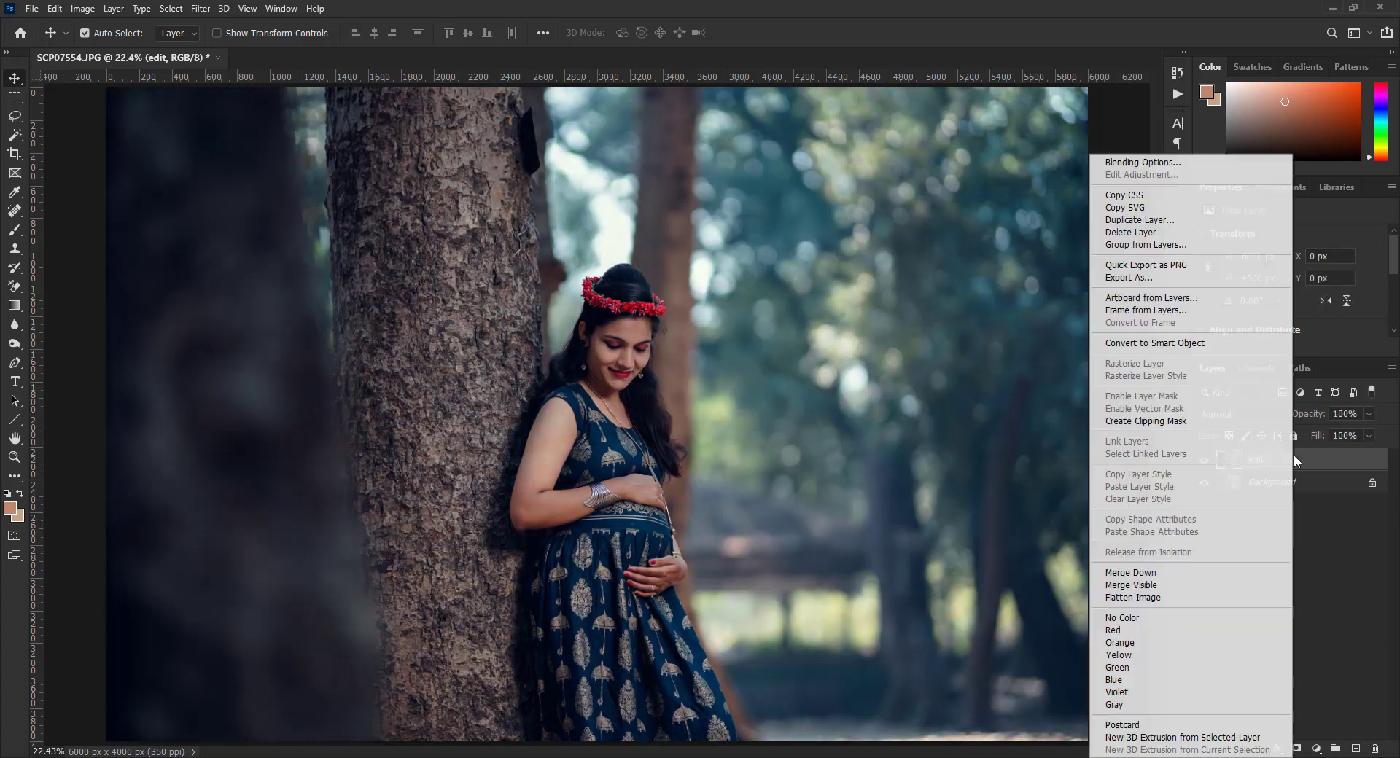
{"action": "left_click", "coordinate": [1167, 572]}
{"action": "right_click", "coordinate": [1263, 459]}
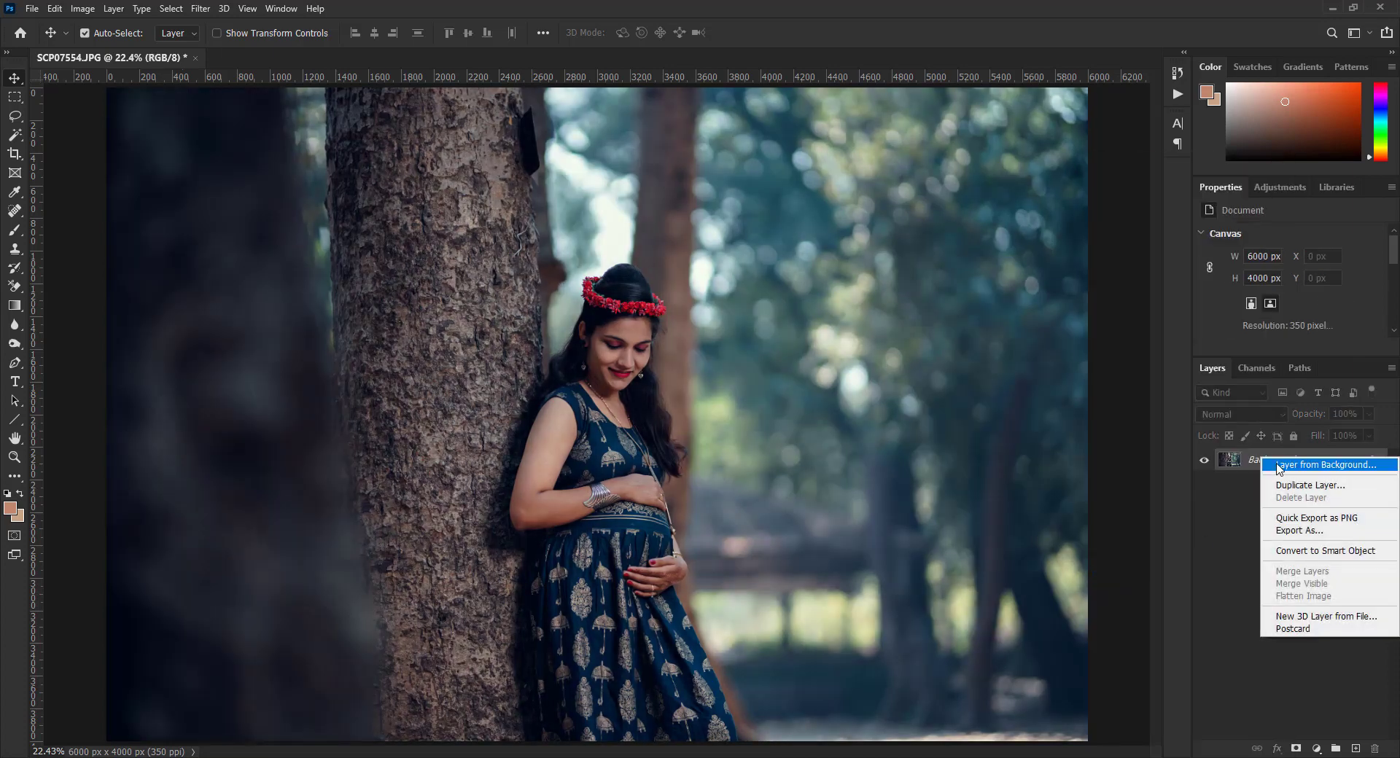
{"action": "left_click", "coordinate": [1312, 485]}
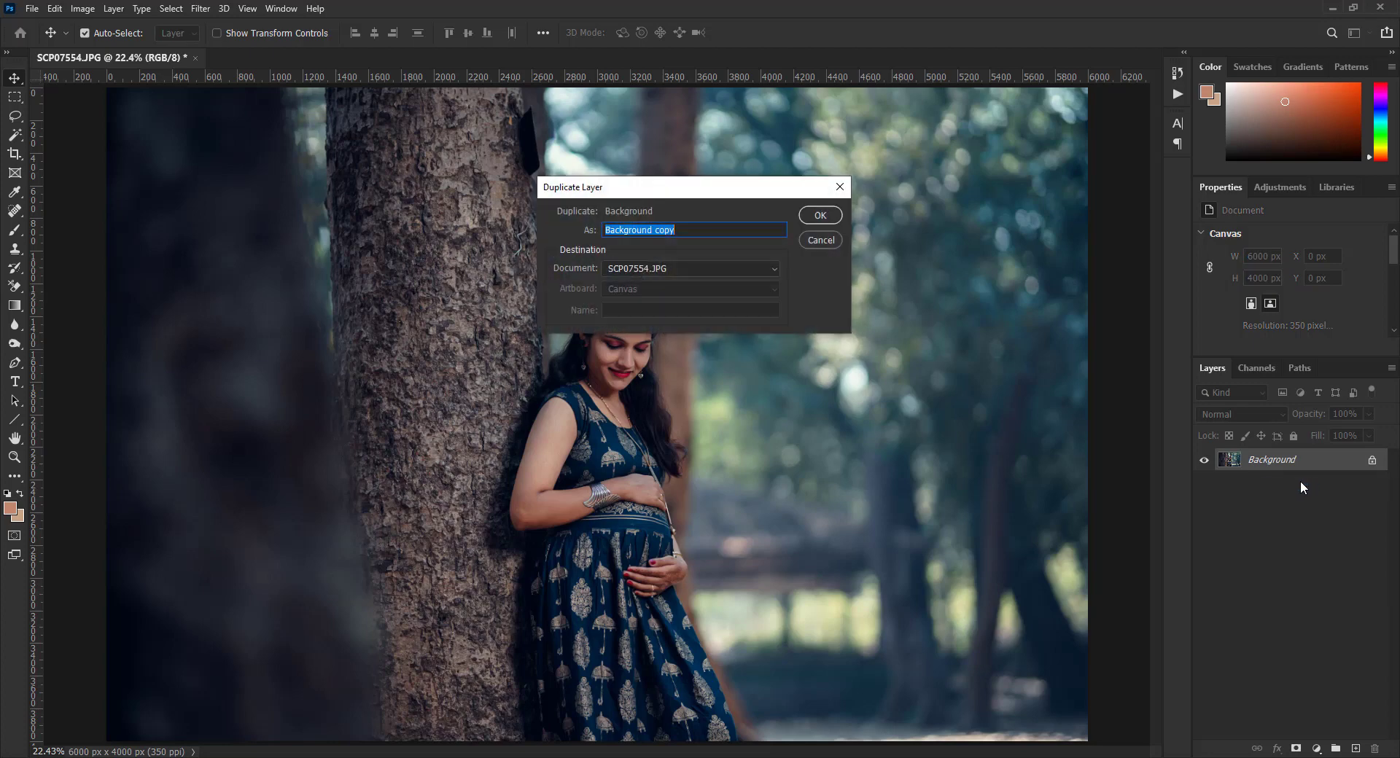
{"action": "type", "text": "edit"}
{"action": "key", "text": "Return"}
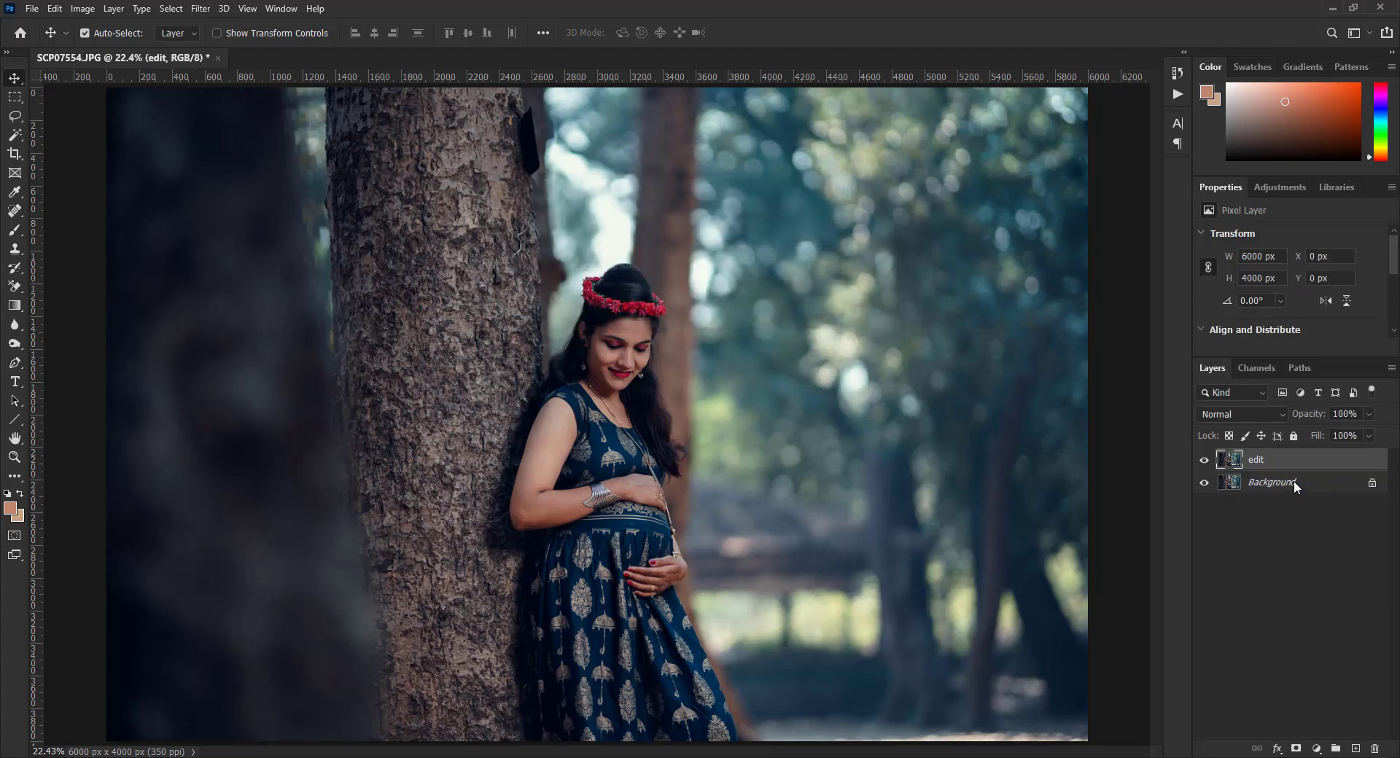
Add a Color Balance adjustment and set its Shadows to Cyan-Red -3, Magenta-Green +4 and Yellow-Blue -1.
{"action": "left_click", "coordinate": [1276, 187]}
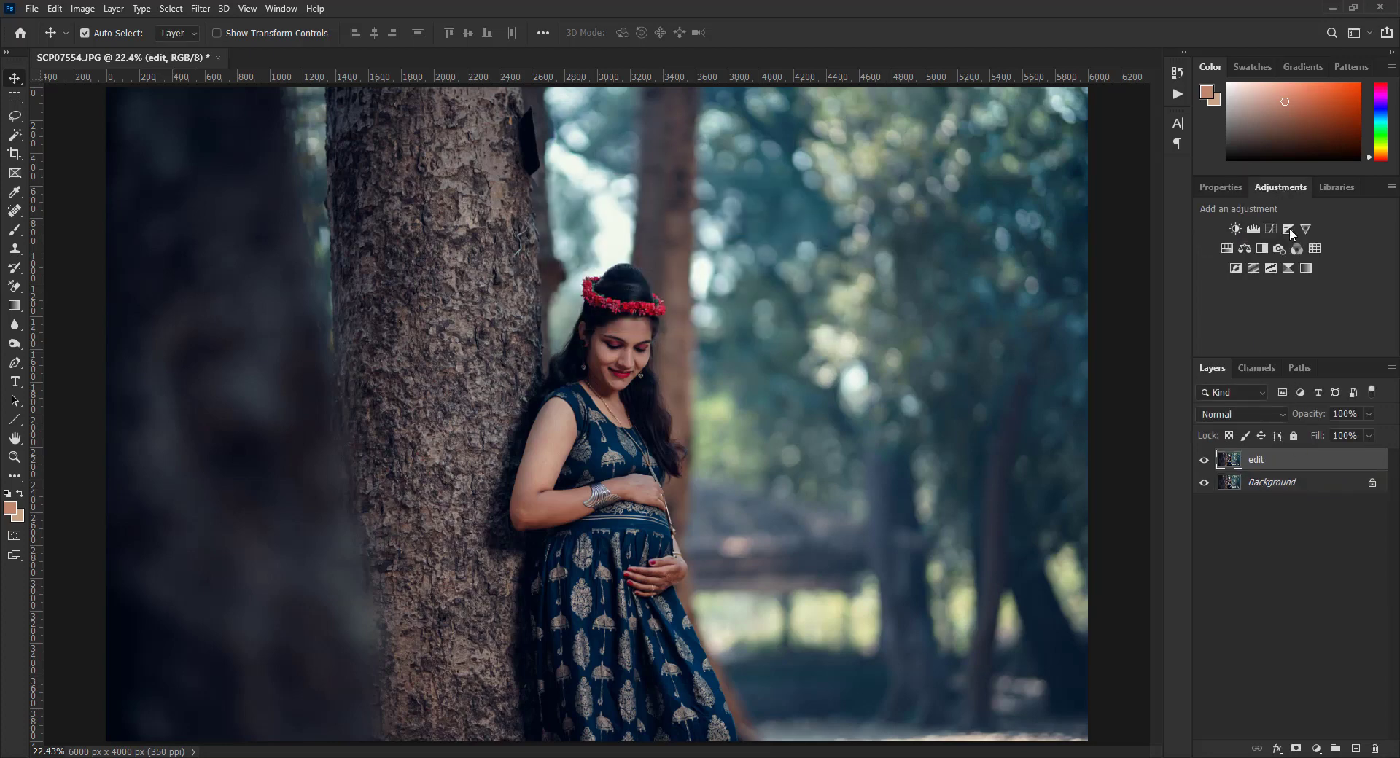
{"action": "left_click", "coordinate": [1245, 249]}
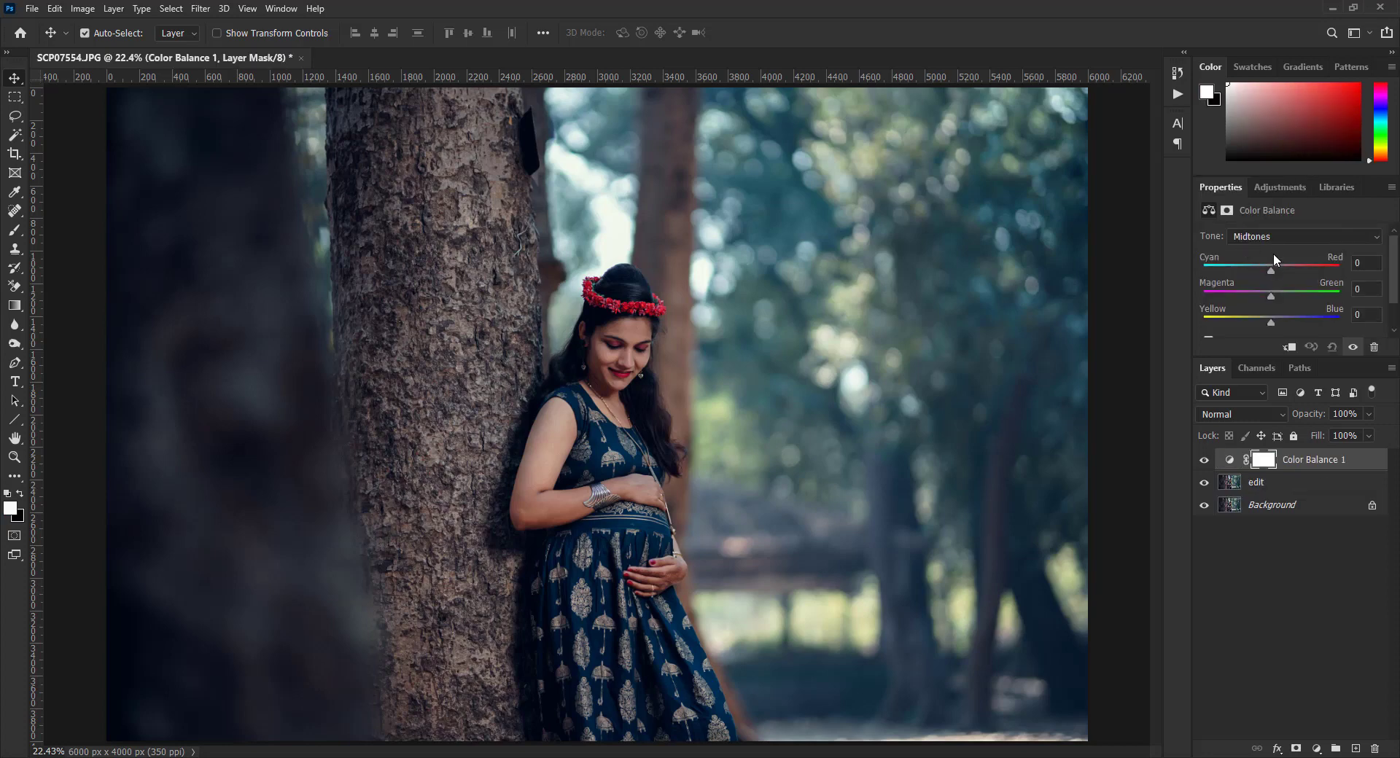
{"action": "left_click", "coordinate": [1269, 236]}
{"action": "left_click", "coordinate": [1266, 250]}
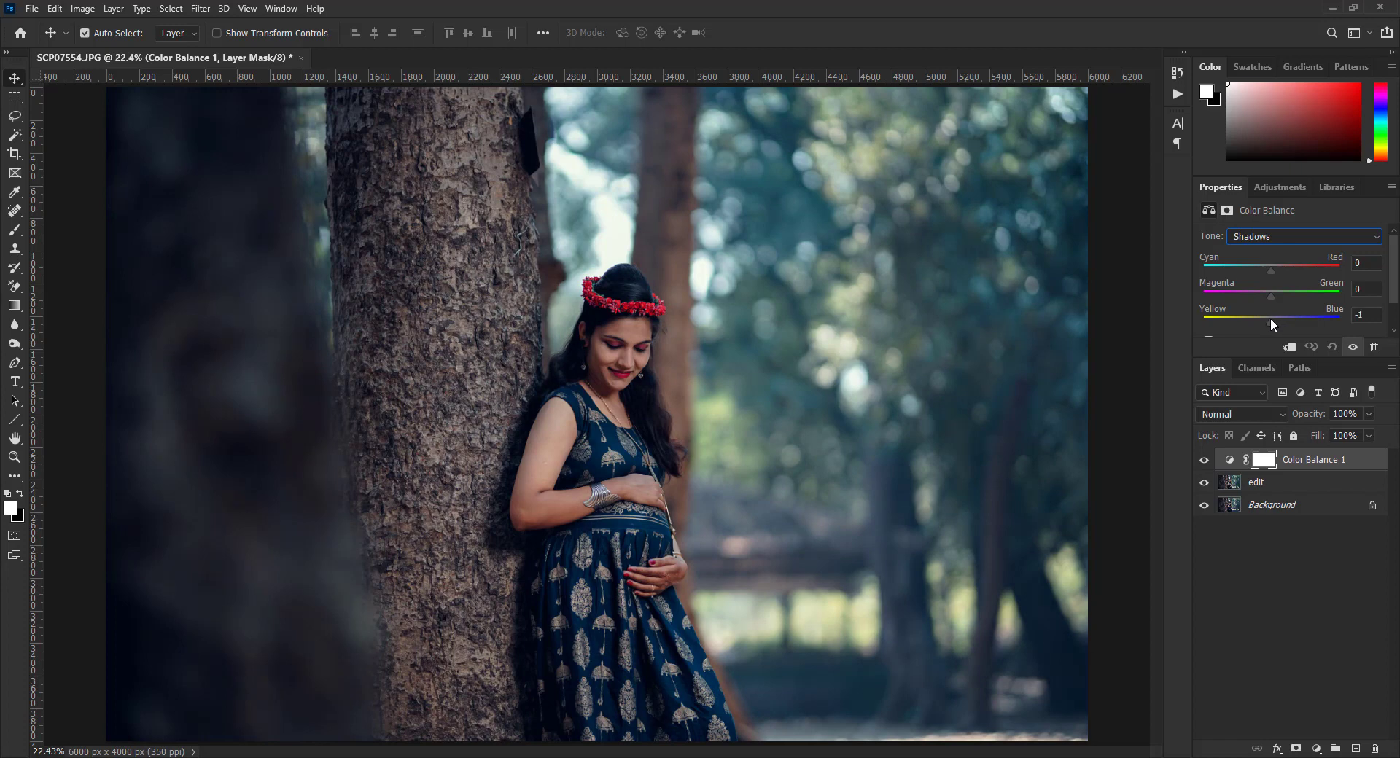
{"action": "left_click_drag", "start_coordinate": [1271, 296], "coordinate": [1269, 272]}
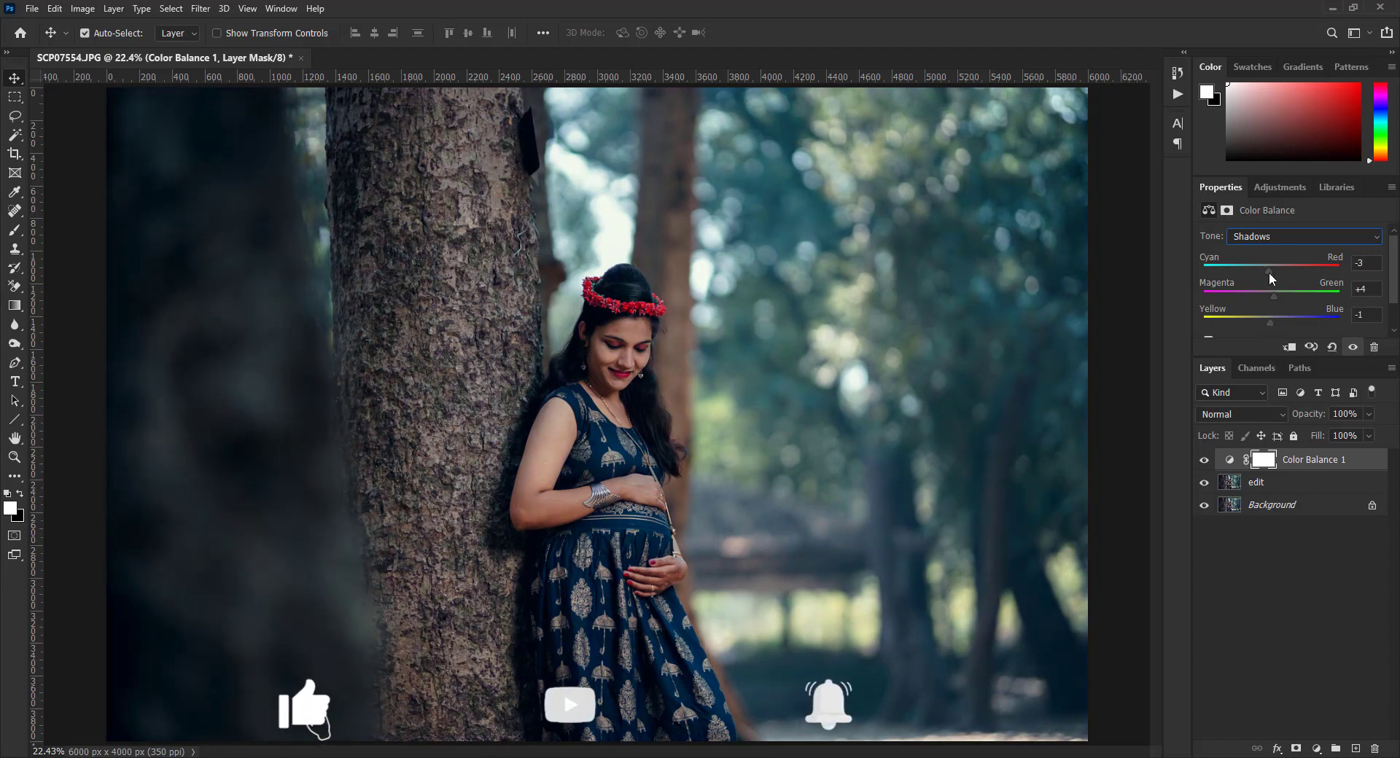
Shift the Color Balance Midtones toward blue and set the Highlights to Cyan-Red -1, Magenta-Green -2 and Yellow-Blue -10.
{"action": "left_click", "coordinate": [1268, 238]}
{"action": "left_click", "coordinate": [1266, 266]}
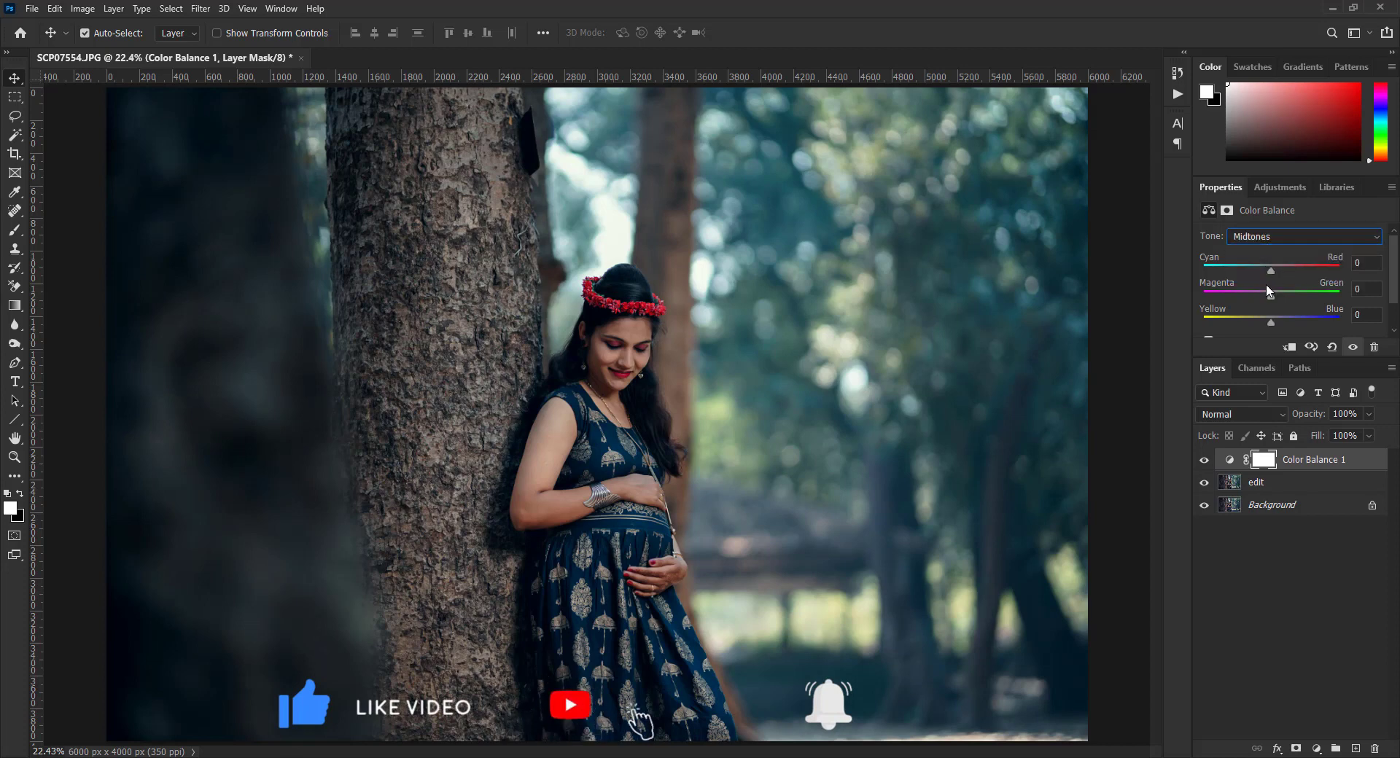
{"action": "left_click_drag", "start_coordinate": [1271, 321], "coordinate": [1276, 322]}
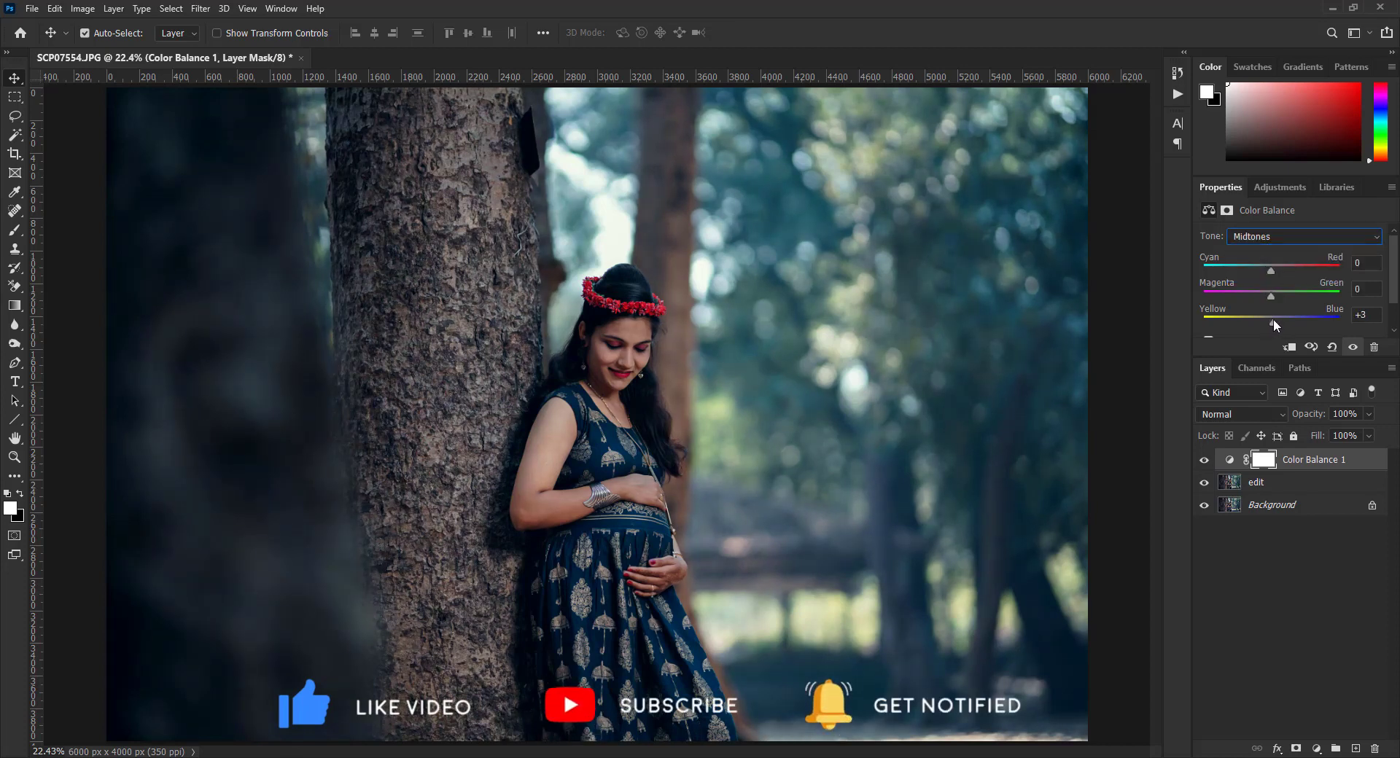
{"action": "left_click", "coordinate": [1268, 237]}
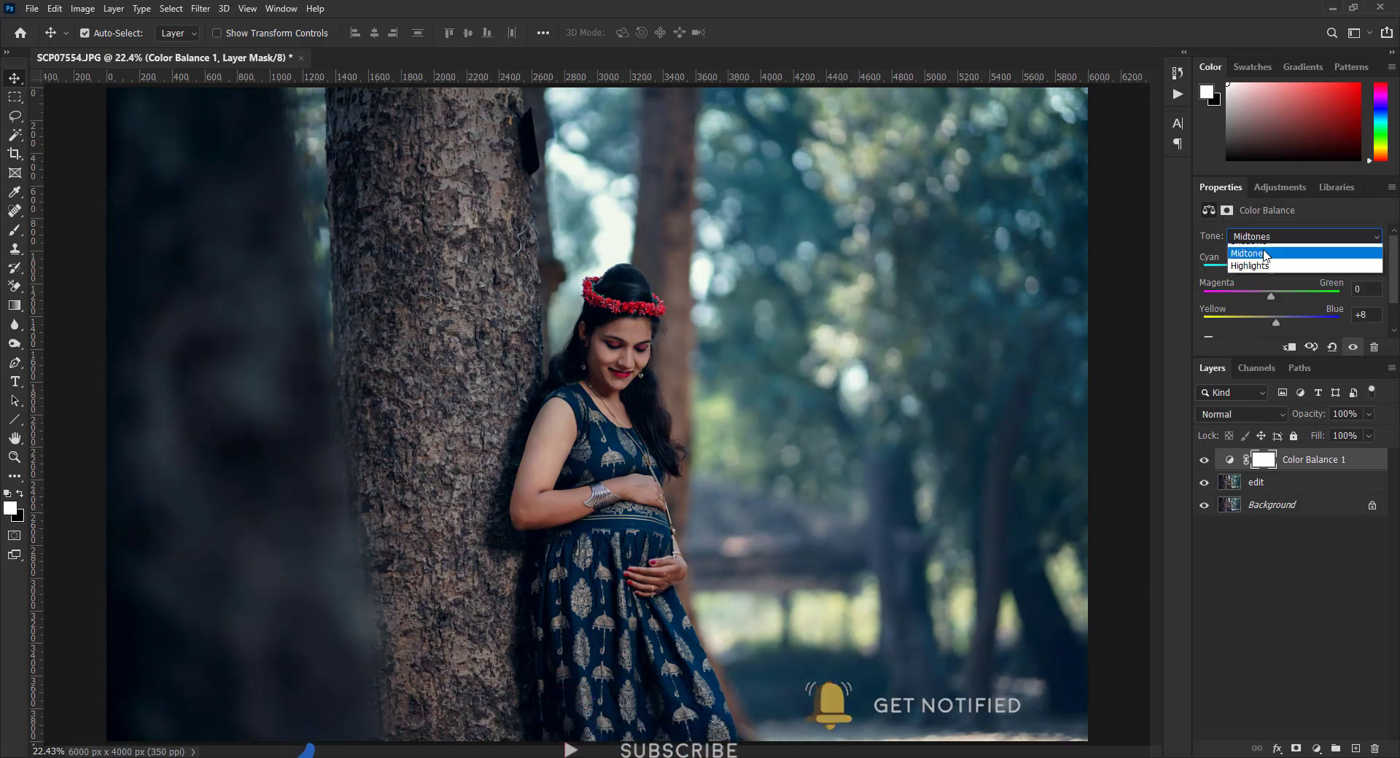
{"action": "left_click", "coordinate": [1269, 280]}
{"action": "left_click_drag", "start_coordinate": [1276, 317], "coordinate": [1276, 275]}
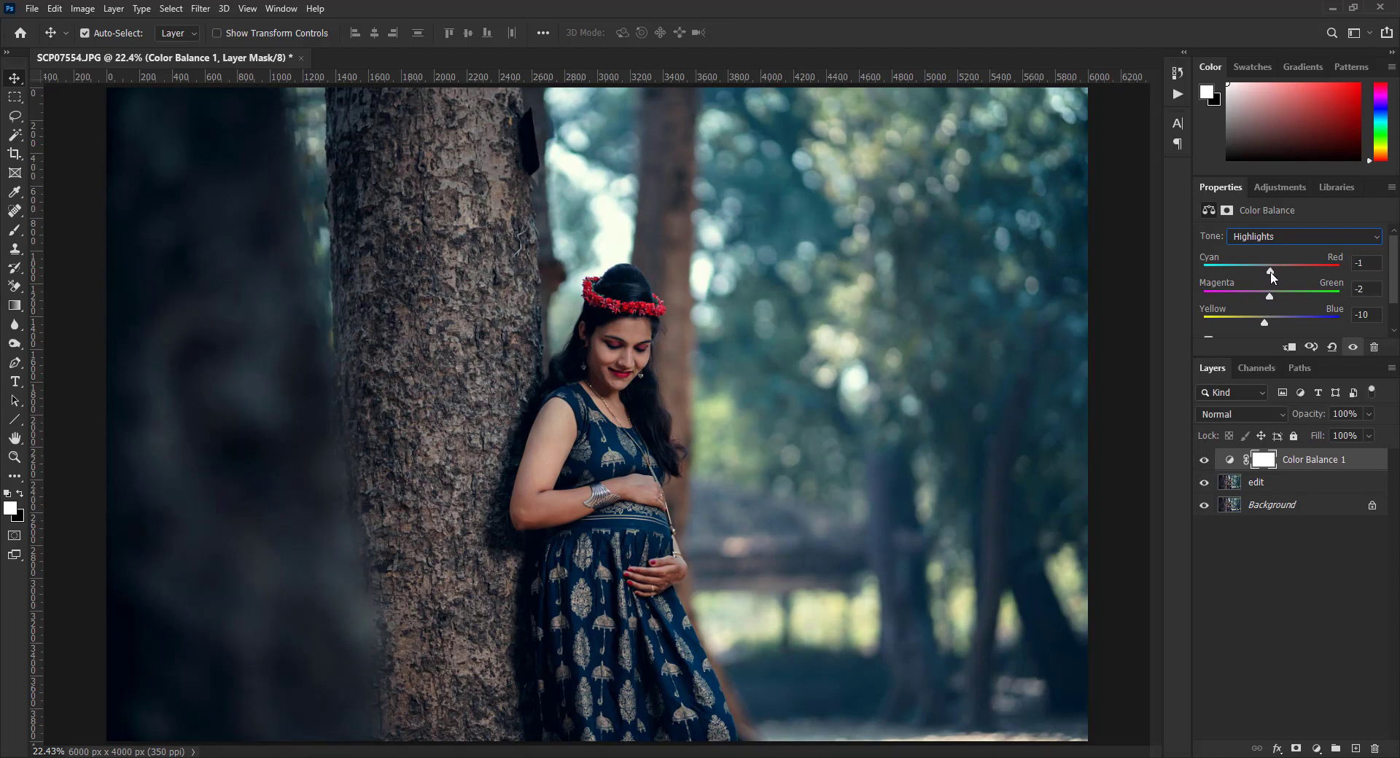
Refine the Color Balance Midtones to Cyan-Red +2 and Yellow-Blue +12.
{"action": "left_click", "coordinate": [1269, 237]}
{"action": "left_click", "coordinate": [1269, 259]}
{"action": "mouse_move", "coordinate": [1276, 322]}
{"action": "left_mouse_down"}
{"action": "mouse_move", "coordinate": [1339, 322]}
{"action": "mouse_move", "coordinate": [1279, 321]}
{"action": "left_mouse_up"}
{"action": "left_click_drag", "start_coordinate": [1270, 269], "coordinate": [1267, 270]}
{"action": "left_click_drag", "start_coordinate": [1271, 271], "coordinate": [1272, 272]}
{"action": "left_click", "coordinate": [1276, 234]}
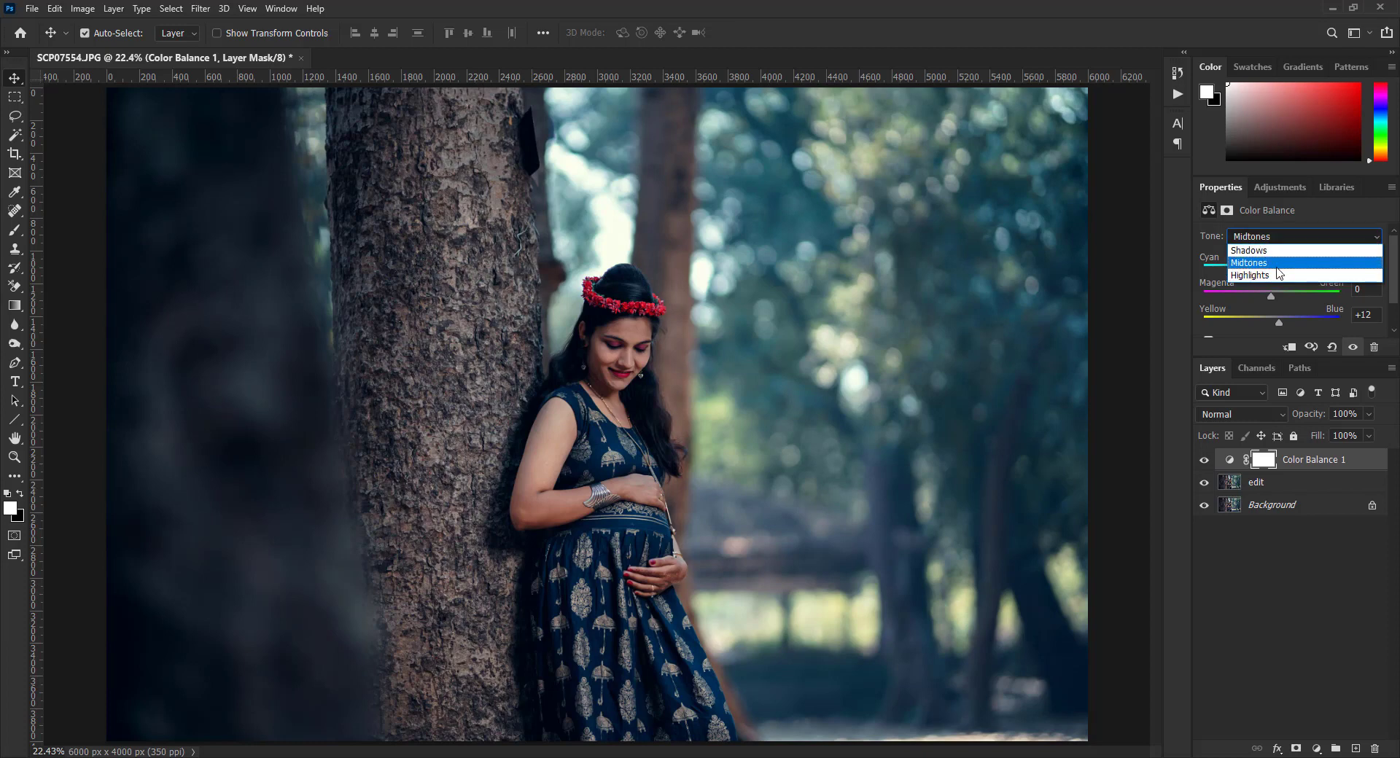
{"action": "key", "text": "Escape"}
Merge the Color Balance, edit and Background layers into a single background layer.
{"action": "left_click", "coordinate": [1217, 459]}
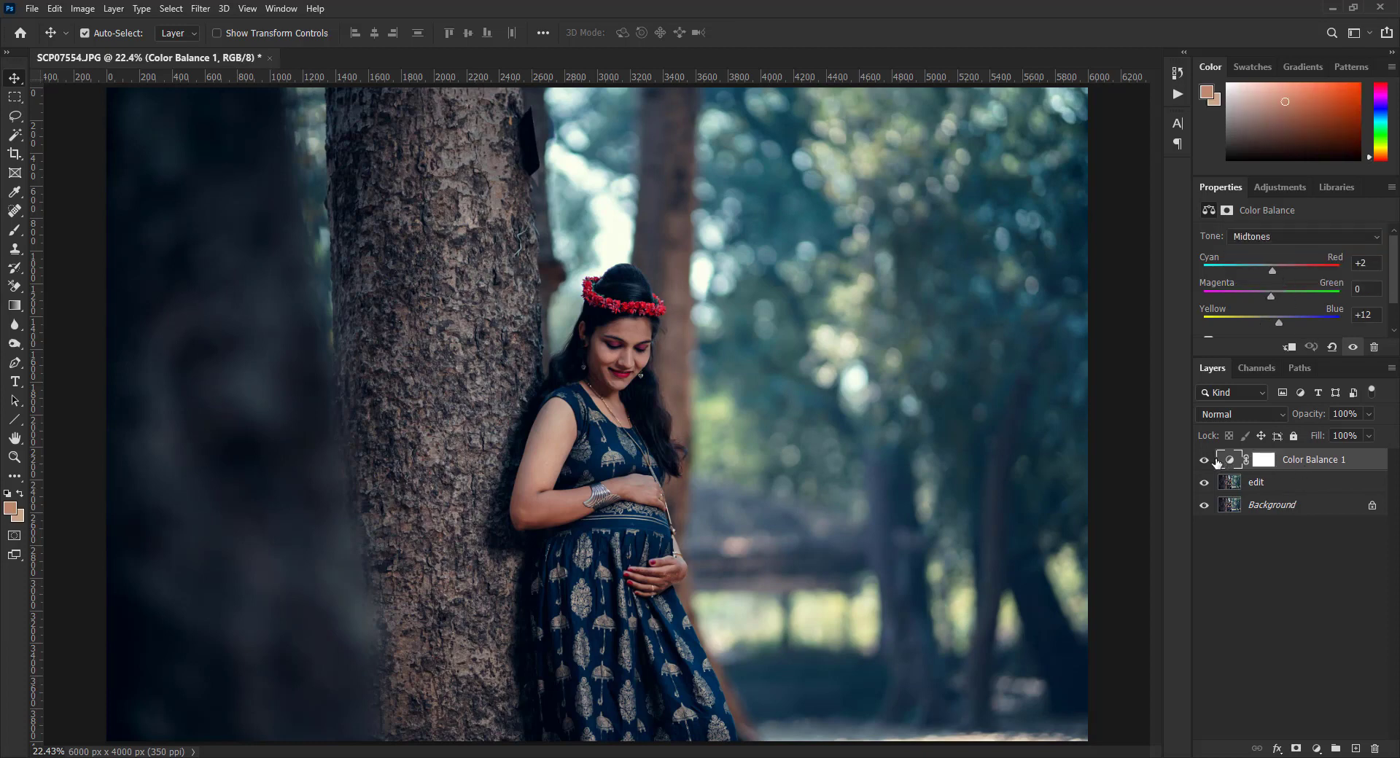
{"action": "left_click", "coordinate": [1302, 505], "text": "shift"}
{"action": "right_click", "coordinate": [1302, 505]}
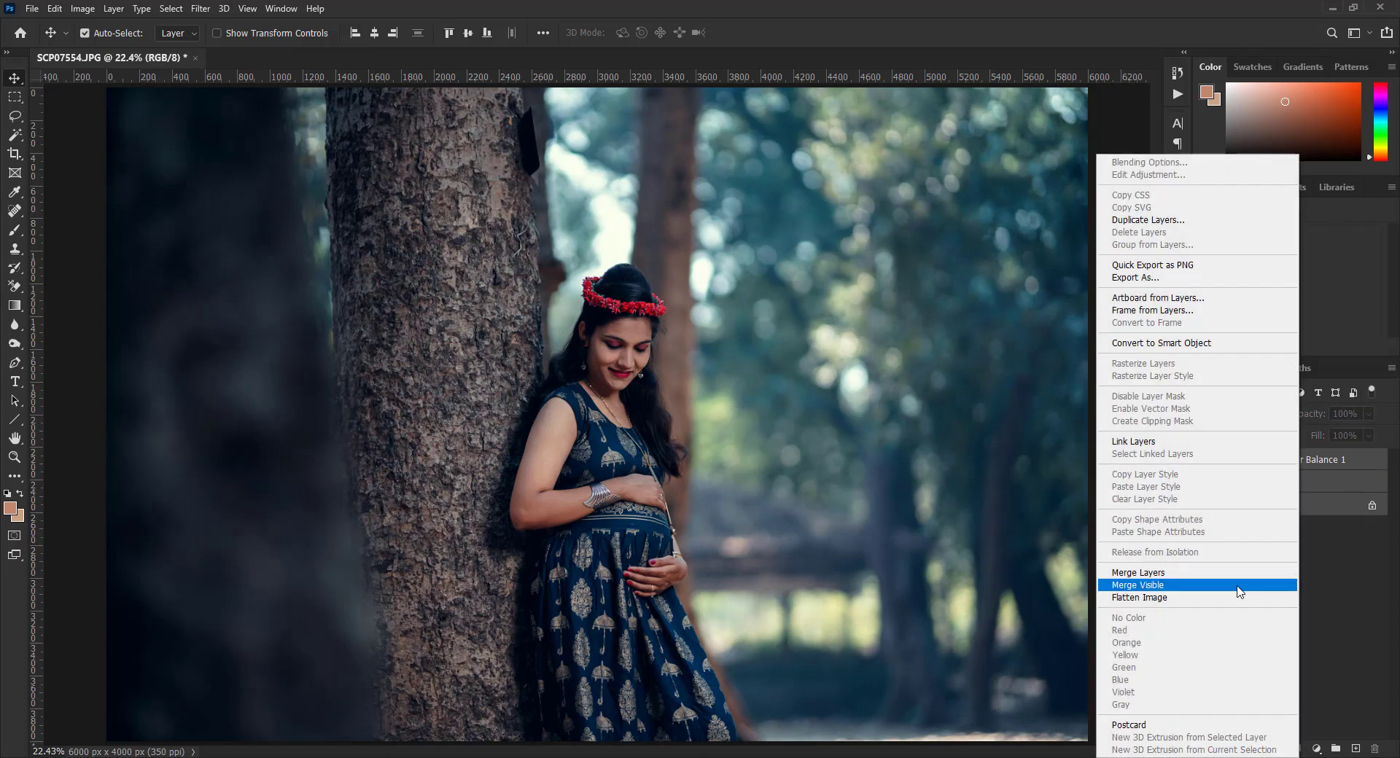
{"action": "left_click", "coordinate": [1216, 573]}
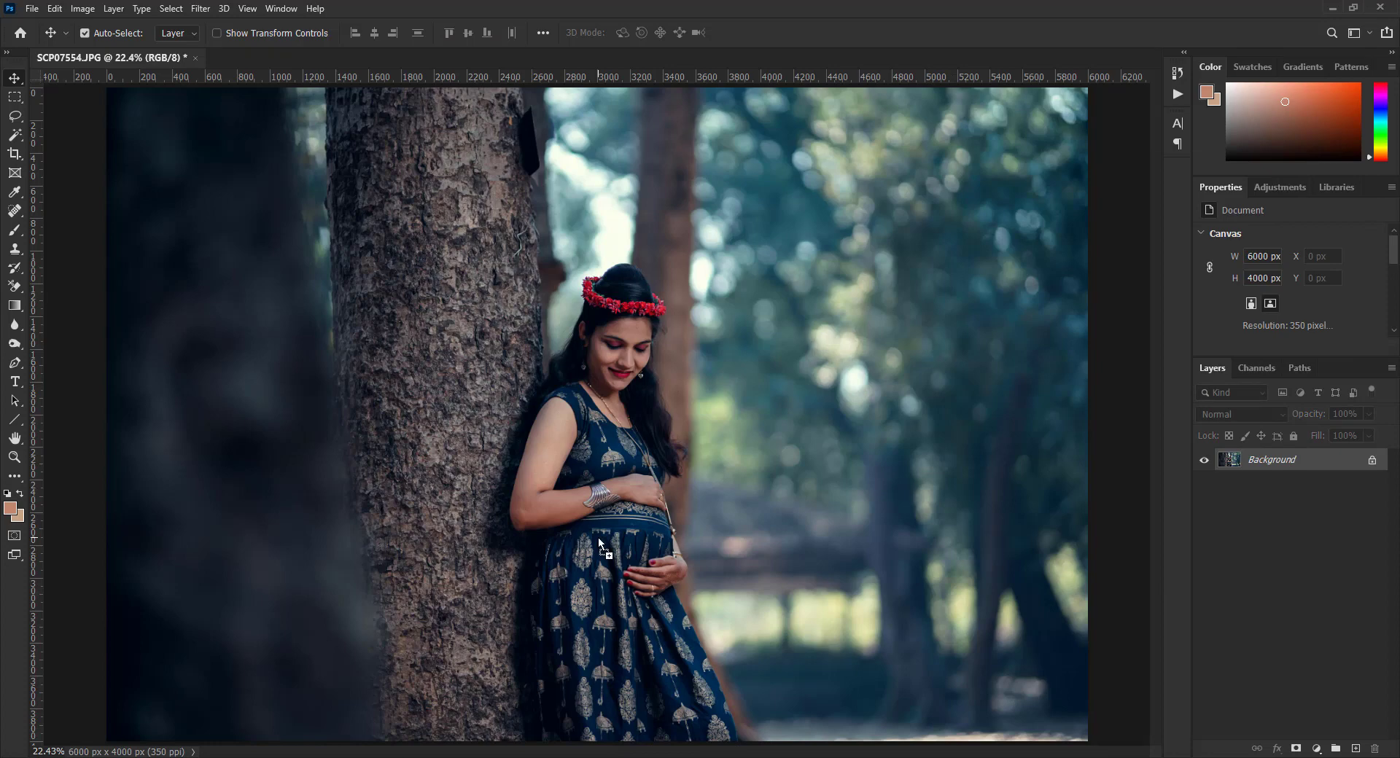
Place the RC orange glow image over the photo at about 274% scale and rasterize its layer.
{"action": "left_click_drag", "start_coordinate": [684, 328], "coordinate": [981, 87]}
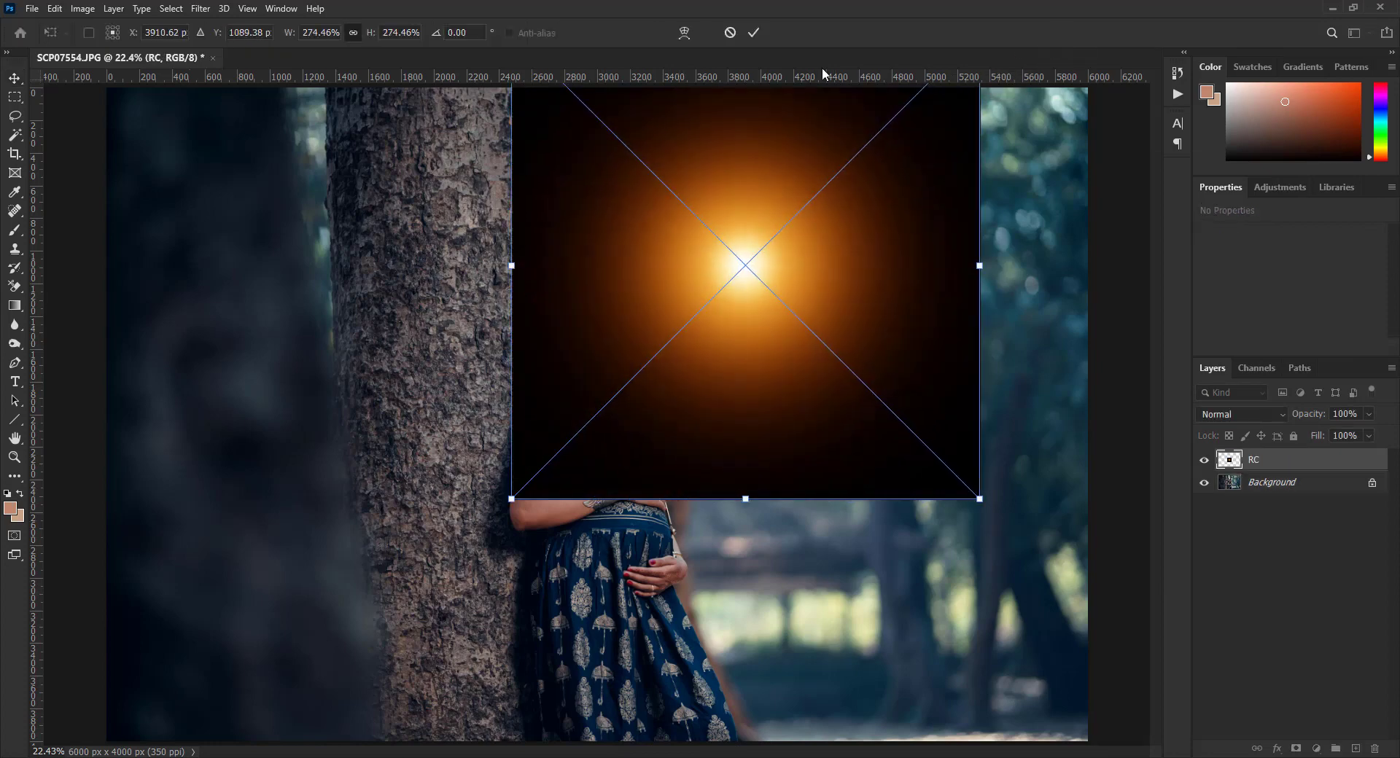
{"action": "left_click", "coordinate": [753, 32]}
{"action": "right_click", "coordinate": [1256, 458]}
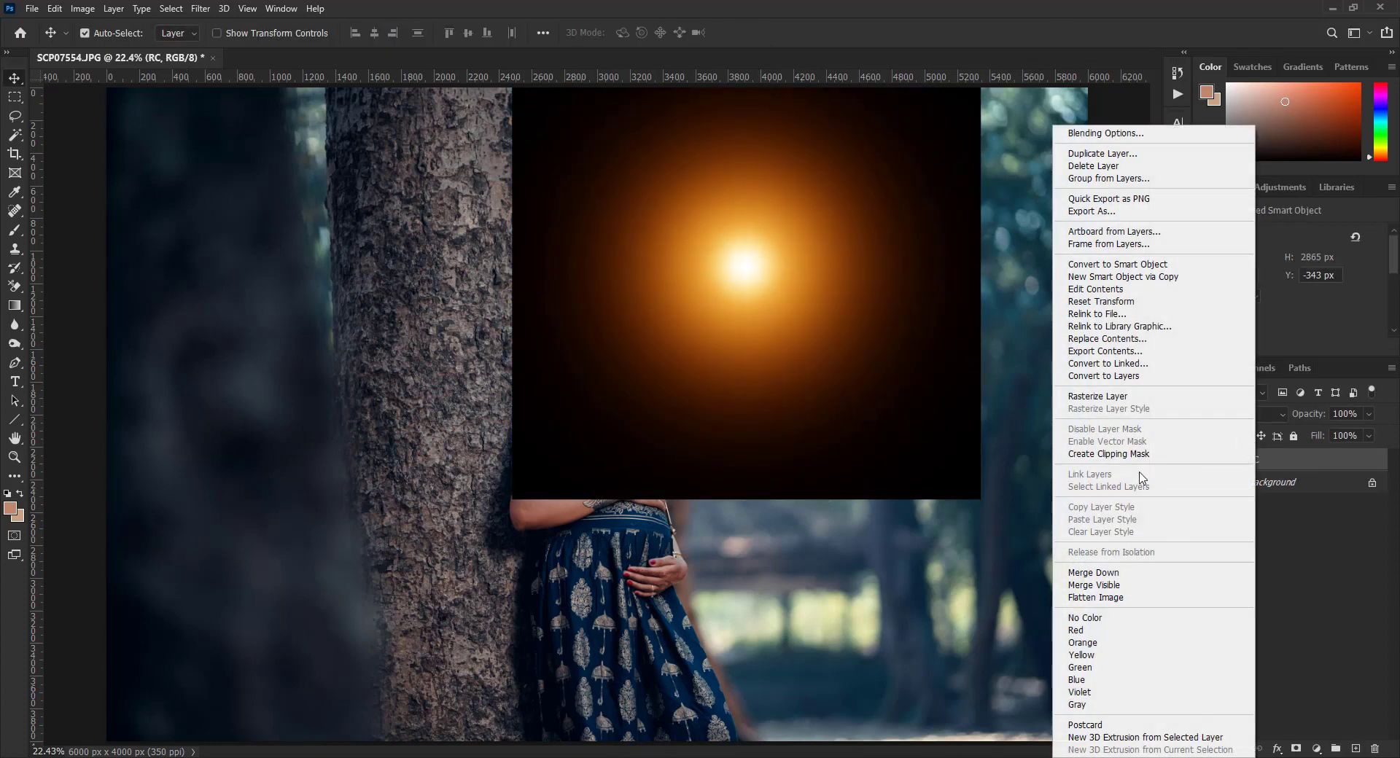
{"action": "left_click", "coordinate": [1112, 396]}
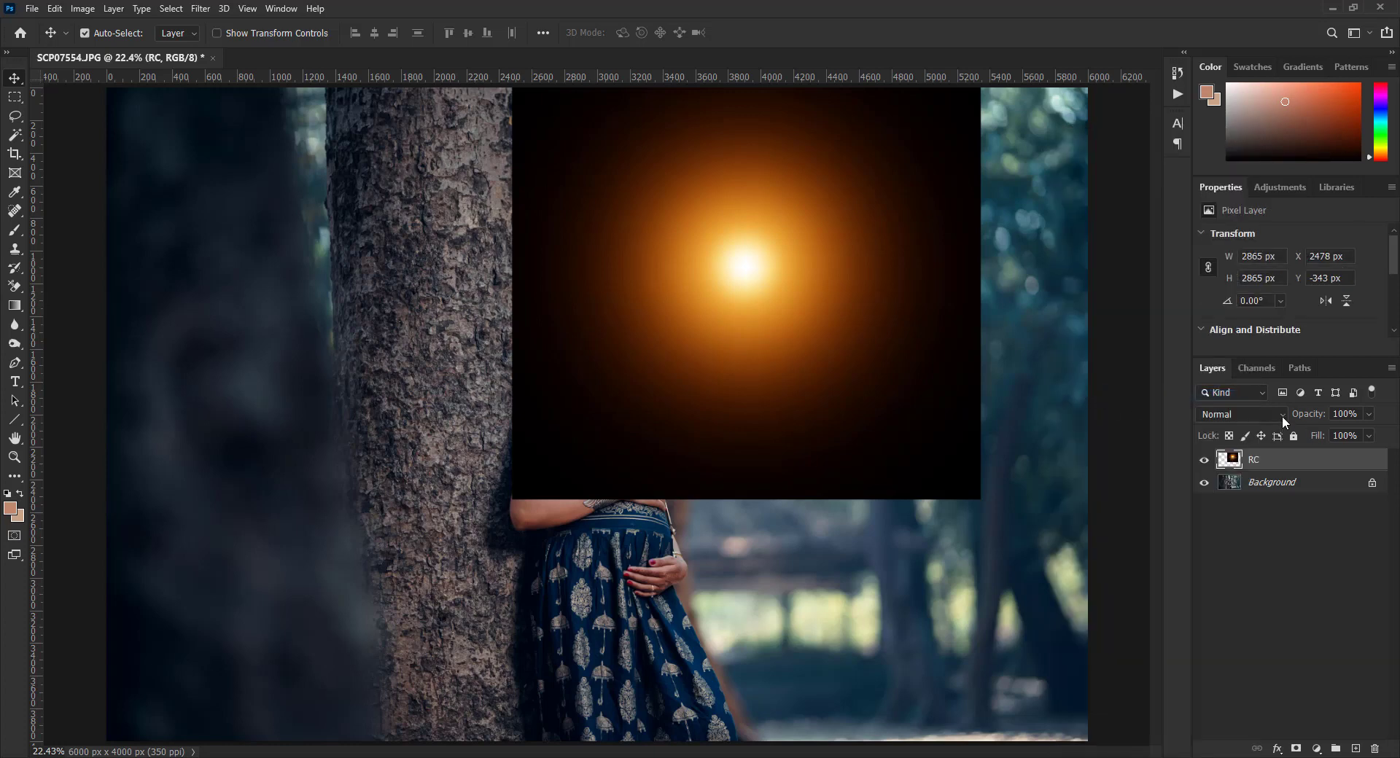
Blend the RC glow layer in Screen mode, move it beside the woman's head and lower its opacity to 14%.
{"action": "left_click", "coordinate": [1281, 414]}
{"action": "left_click", "coordinate": [1223, 492]}
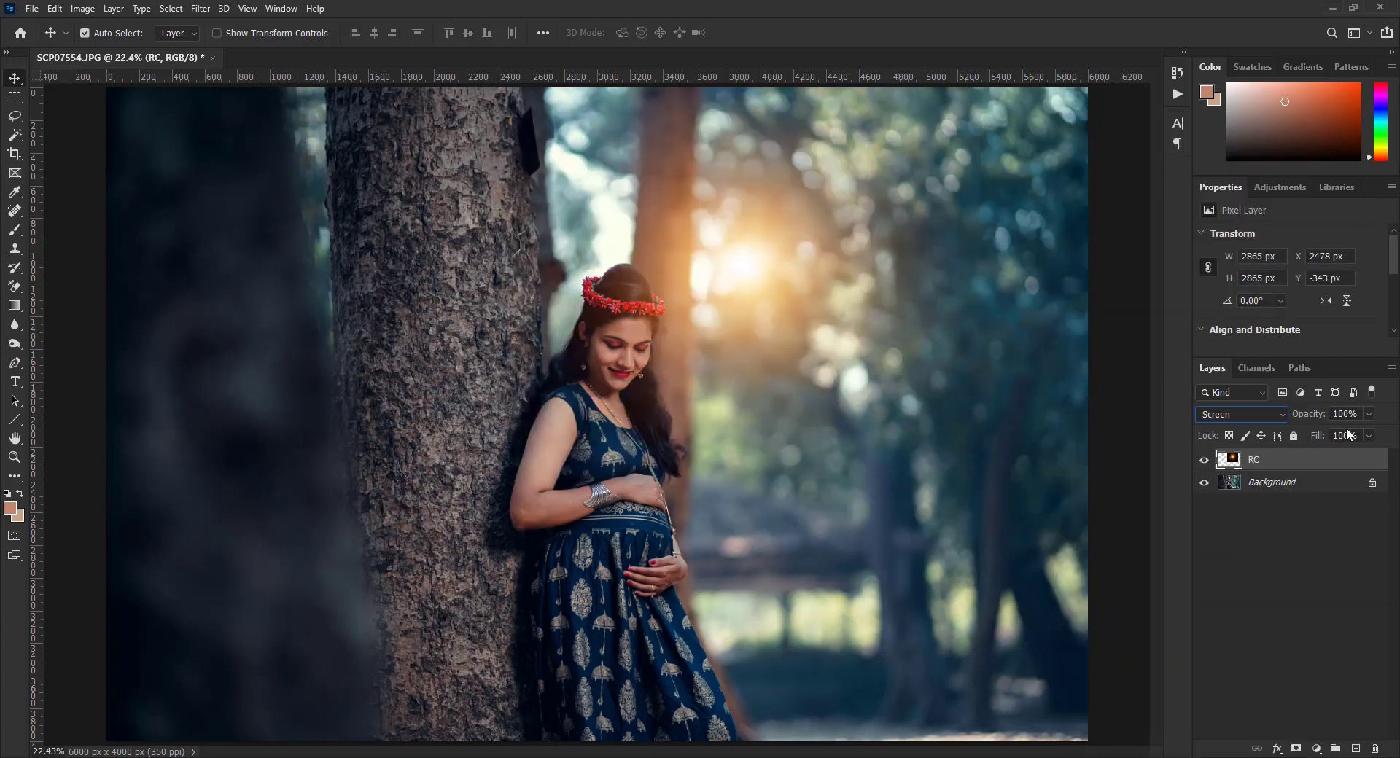
{"action": "left_click_drag", "start_coordinate": [741, 239], "coordinate": [577, 245]}
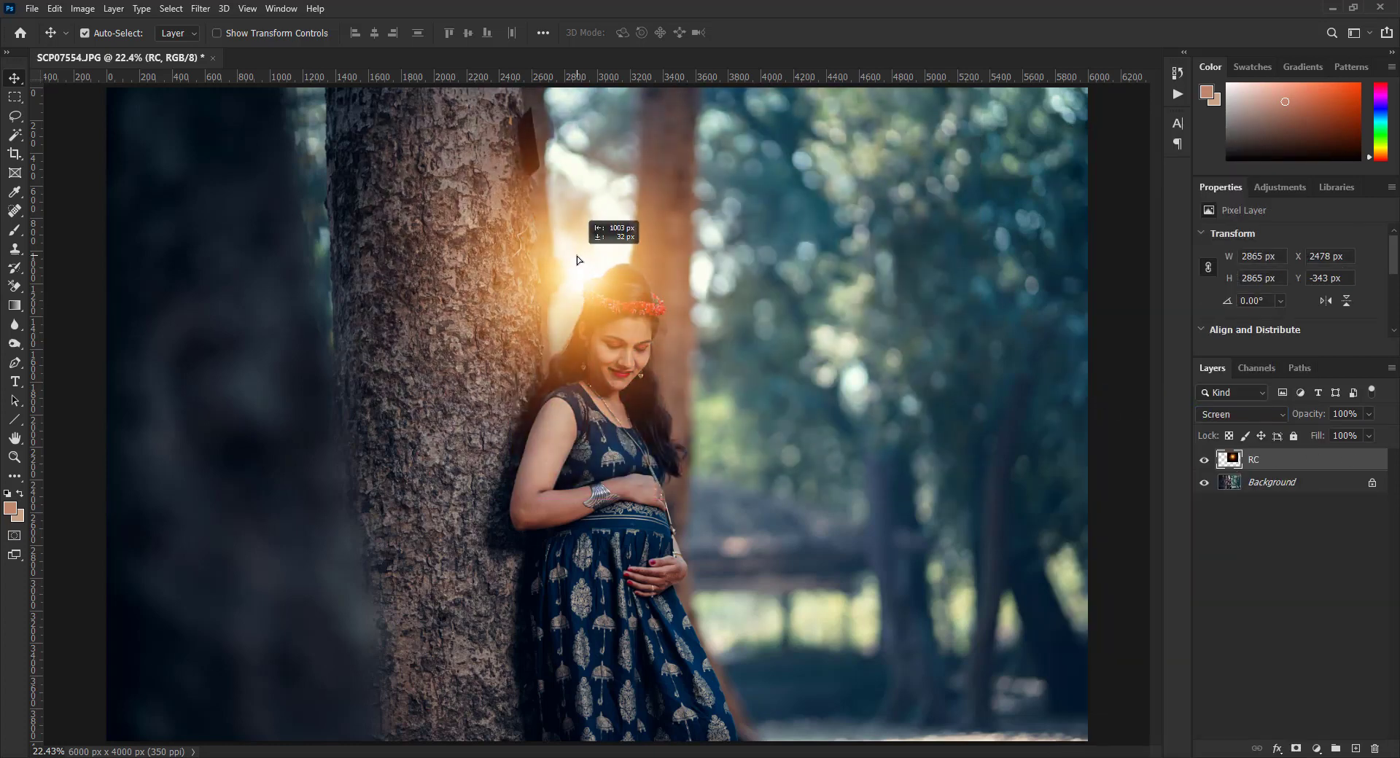
{"action": "left_click", "coordinate": [1369, 414]}
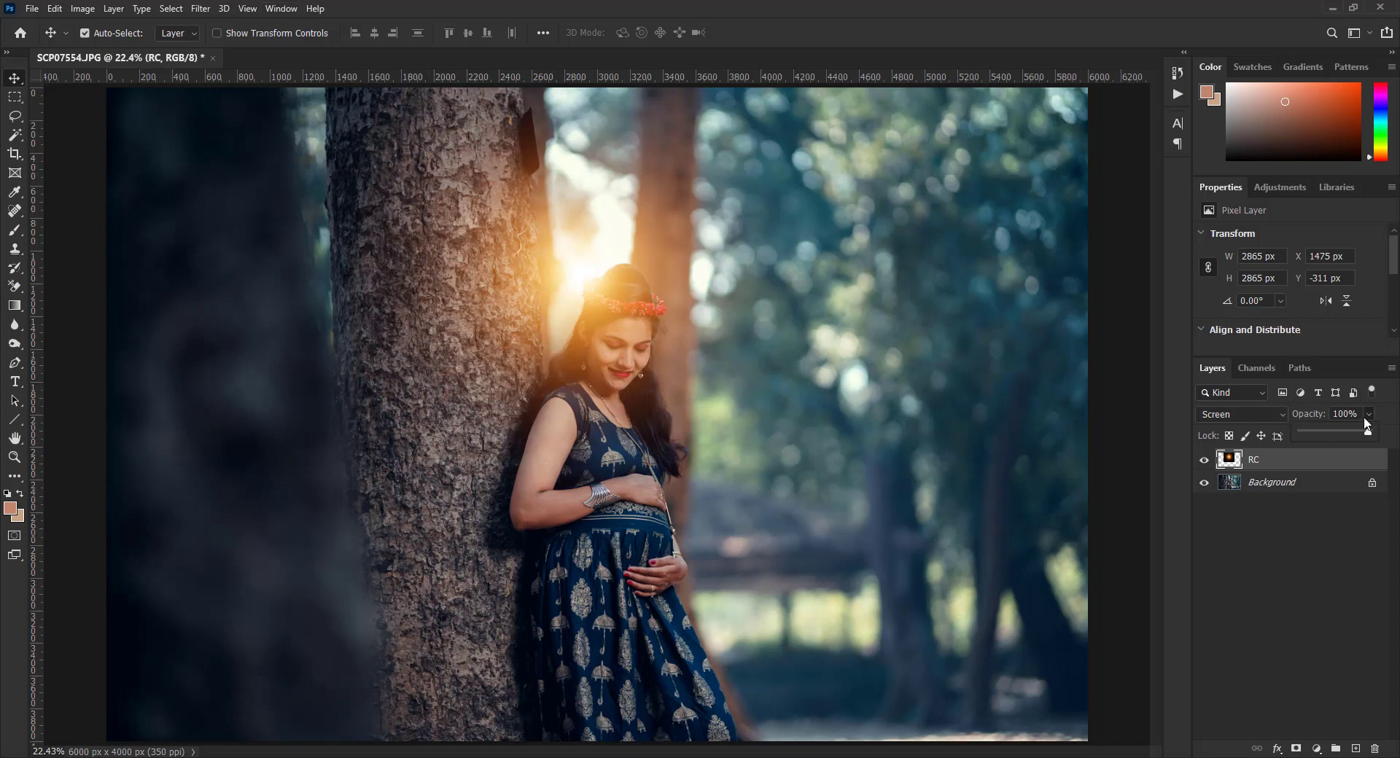
{"action": "left_click", "coordinate": [1312, 434]}
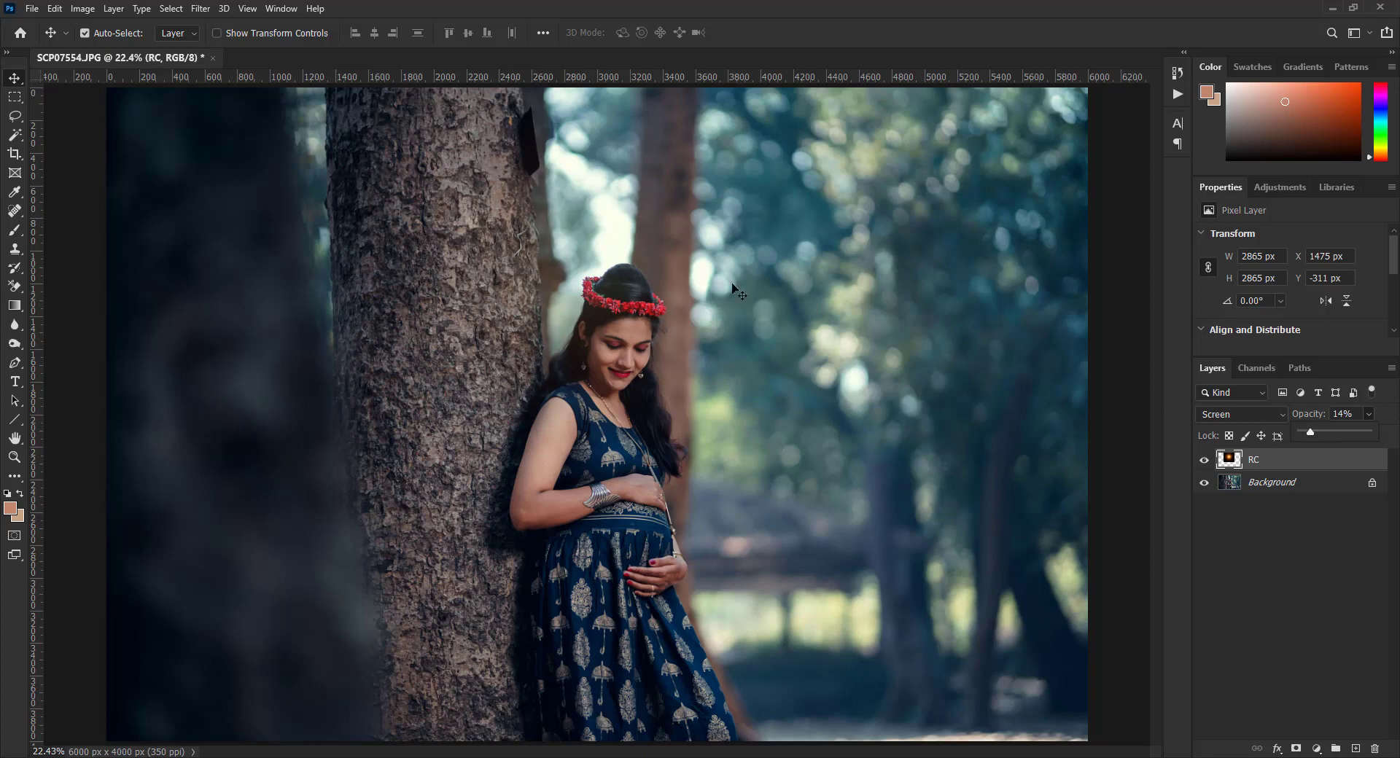
Reposition the glow in the bright gap above the woman's head and merge it into the background.
{"action": "left_click_drag", "start_coordinate": [615, 290], "coordinate": [600, 259]}
{"action": "key", "text": "ctrl+minus"}
{"action": "key", "text": "ctrl+minus"}
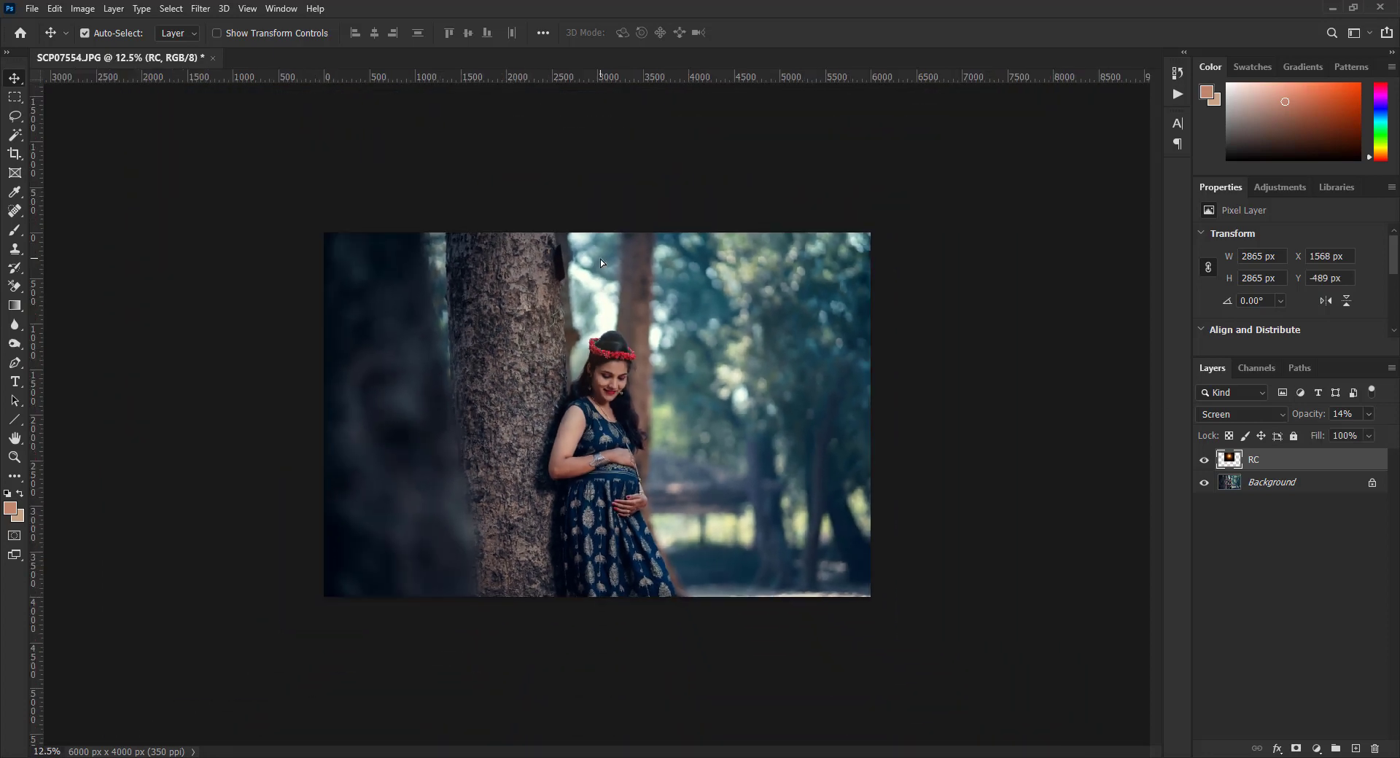
{"action": "left_click_drag", "start_coordinate": [588, 334], "coordinate": [606, 318]}
{"action": "key", "text": "ctrl+0"}
{"action": "key", "text": "ctrl+e"}
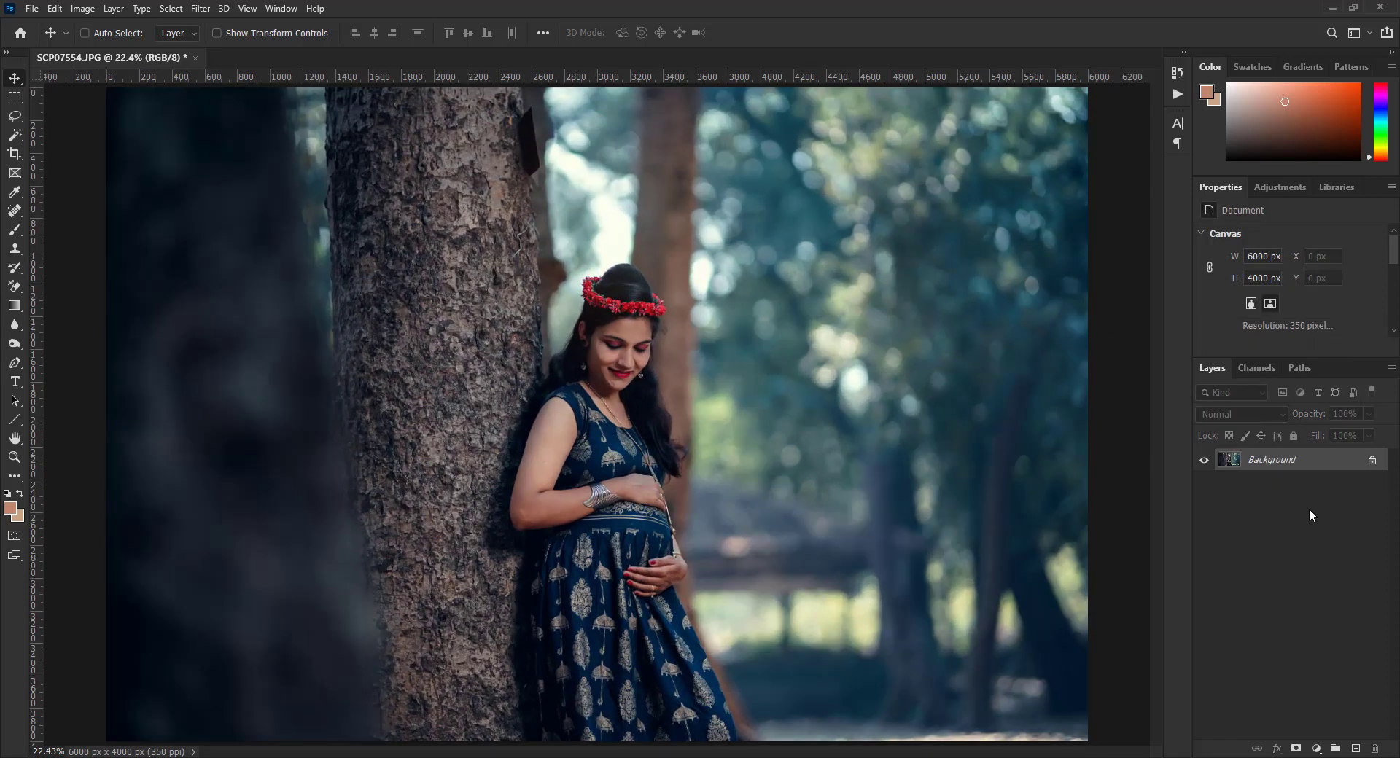
Apply a Selective Color adjustment to the Blacks with Black at -2%.
{"action": "key", "text": "alt+i"}
{"action": "key", "text": "a"}
{"action": "key", "text": "s"}
{"action": "left_click", "coordinate": [1119, 316]}
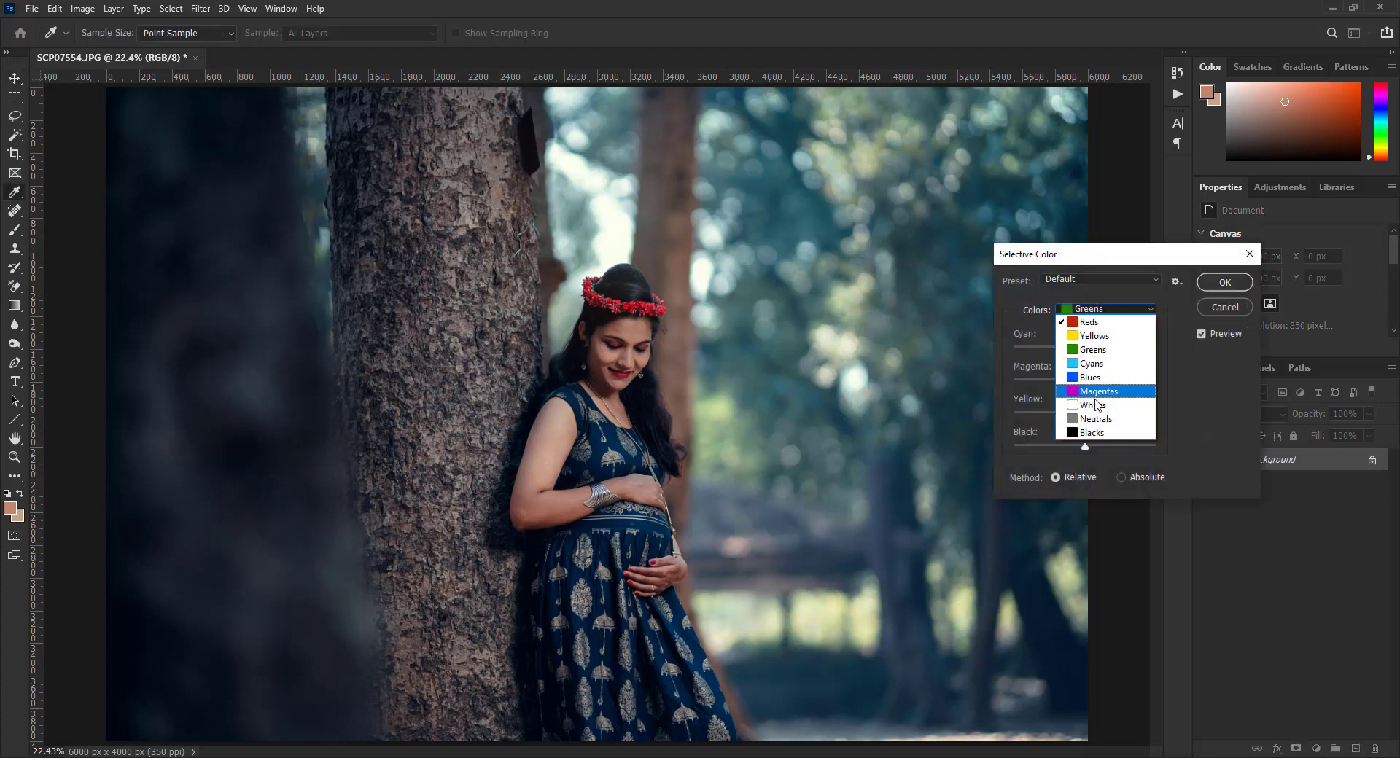
{"action": "left_click", "coordinate": [1091, 432]}
{"action": "left_click_drag", "start_coordinate": [1085, 446], "coordinate": [1084, 442]}
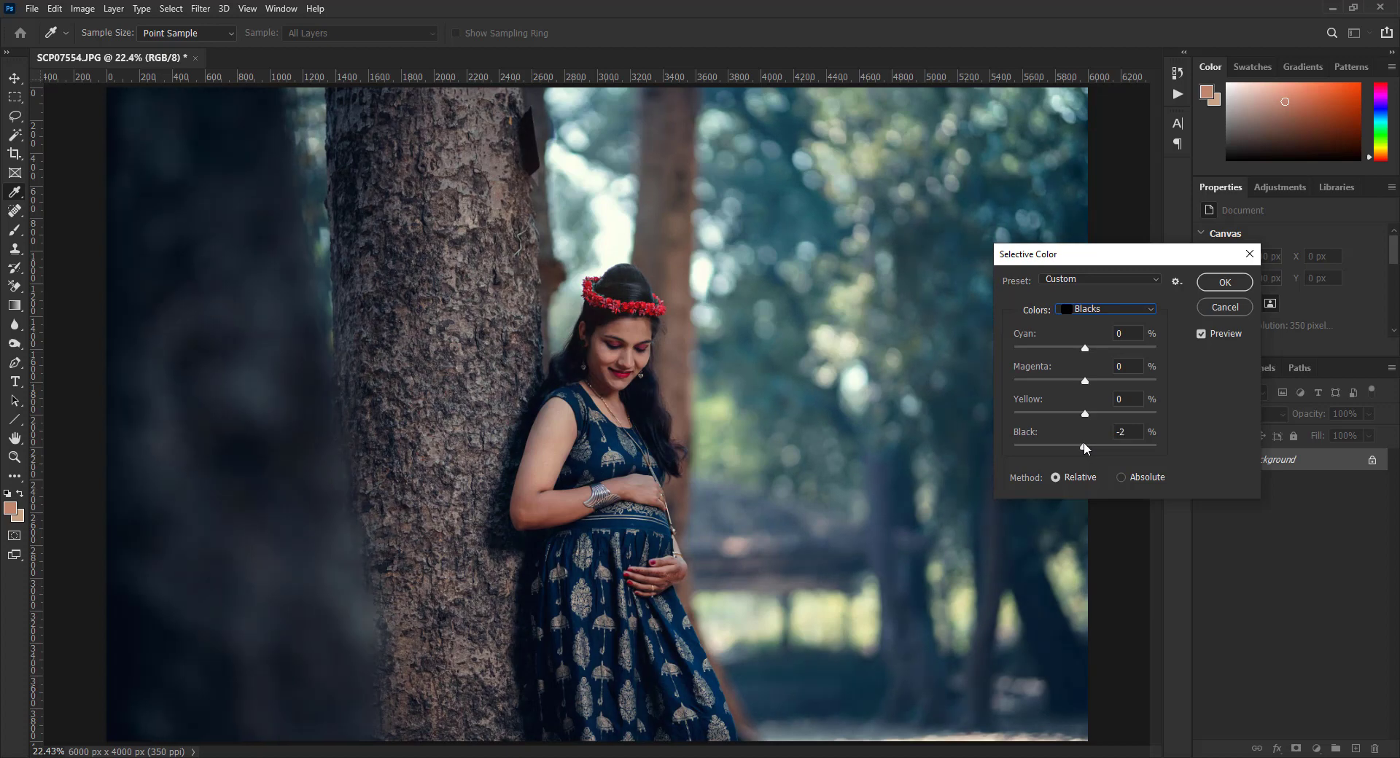
{"action": "left_click", "coordinate": [1224, 282]}
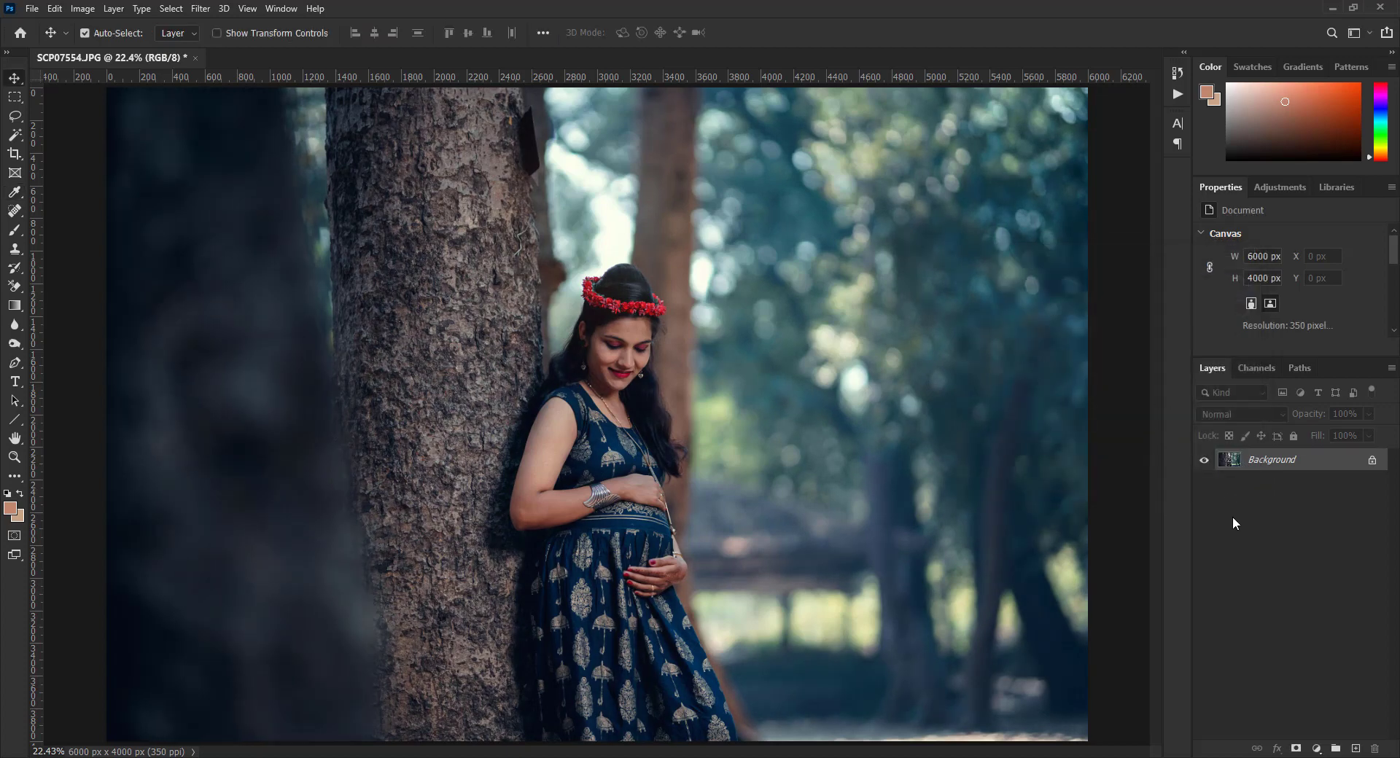
{"action": "key", "text": "ctrl+plus"}
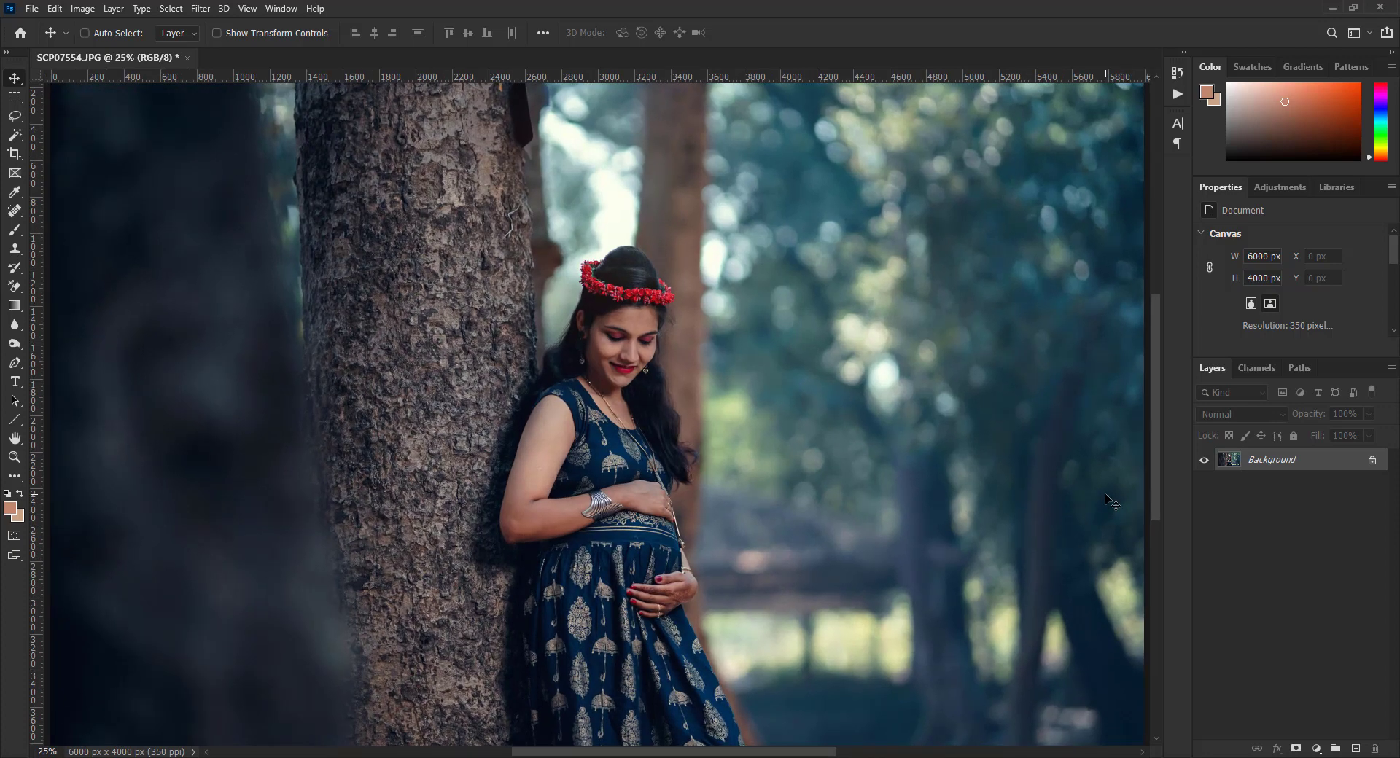
{"action": "key", "text": "ctrl+plus"}
{"action": "left_click_drag", "start_coordinate": [838, 426], "coordinate": [798, 499]}
{"action": "key", "text": "ctrl+plus"}
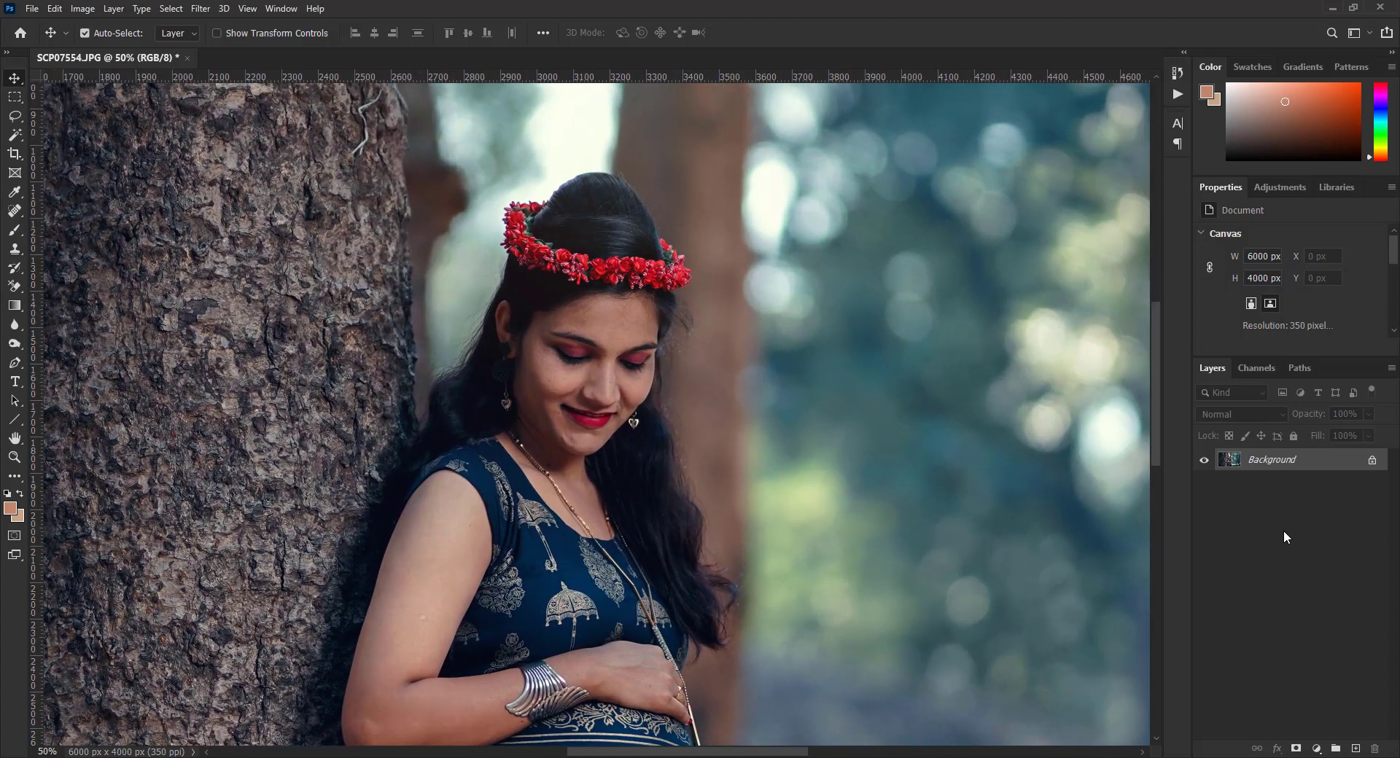
{"action": "key", "text": "ctrl+0"}
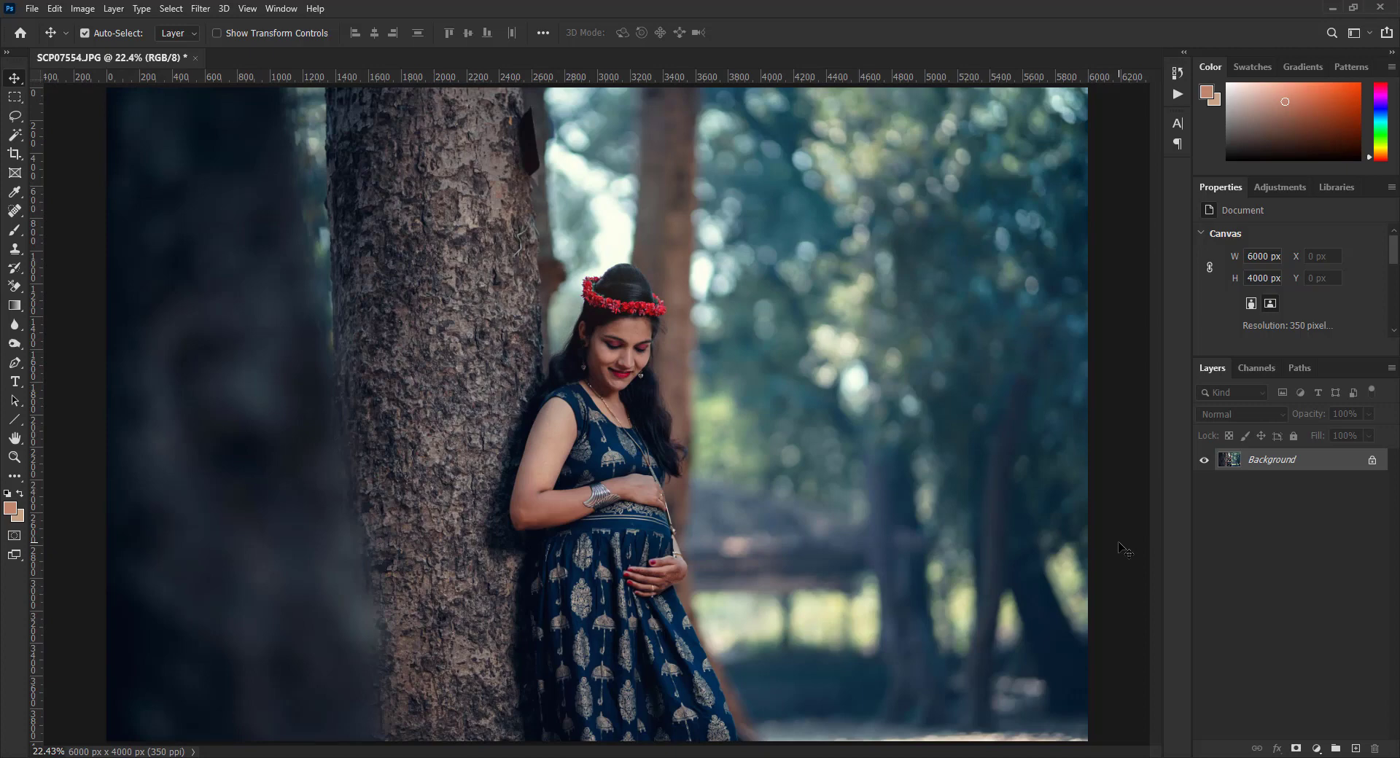
Remove the small blemishes on the woman's cheek and chin with the Spot Healing Brush.
{"action": "key", "text": "ctrl+plus"}
{"action": "key", "text": "ctrl+plus"}
{"action": "key", "text": "ctrl+plus"}
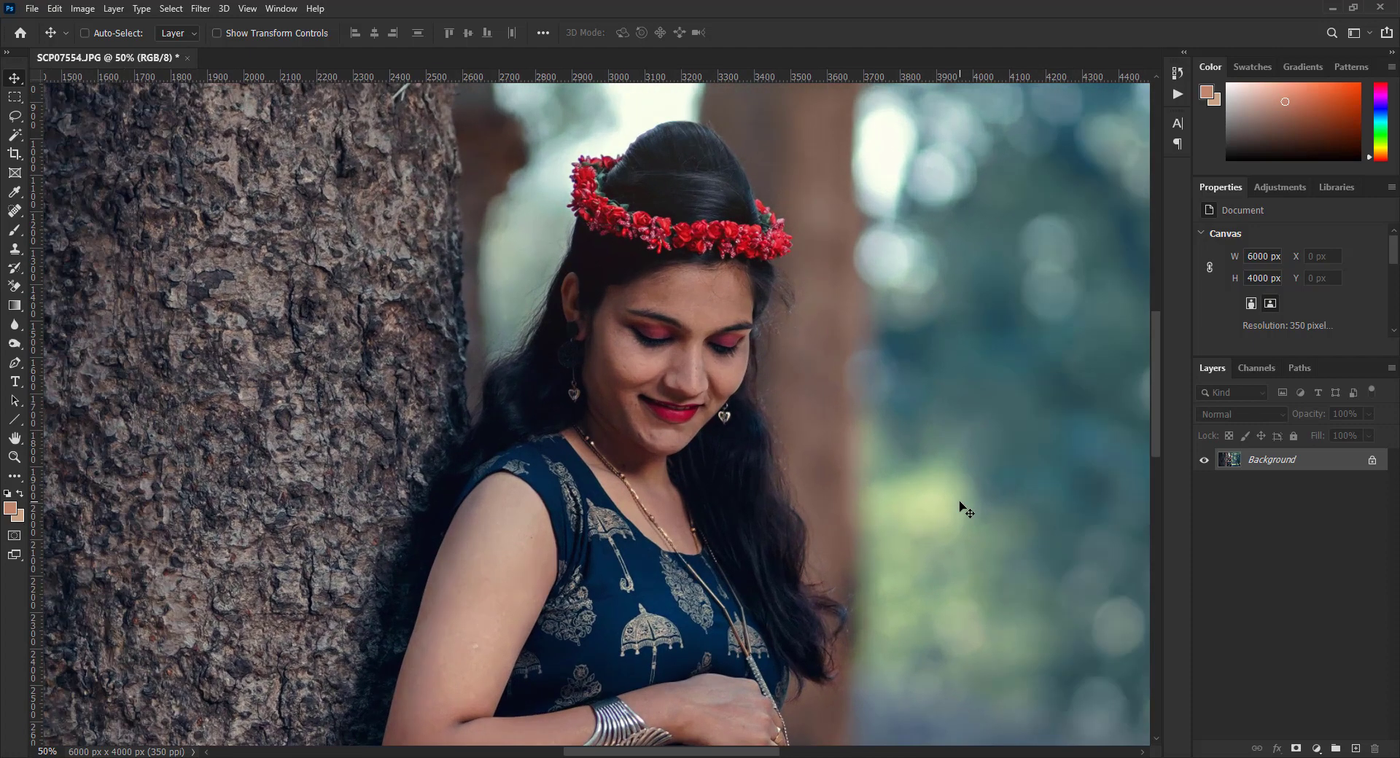
{"action": "key", "text": "ctrl+plus"}
{"action": "key", "text": "ctrl+plus"}
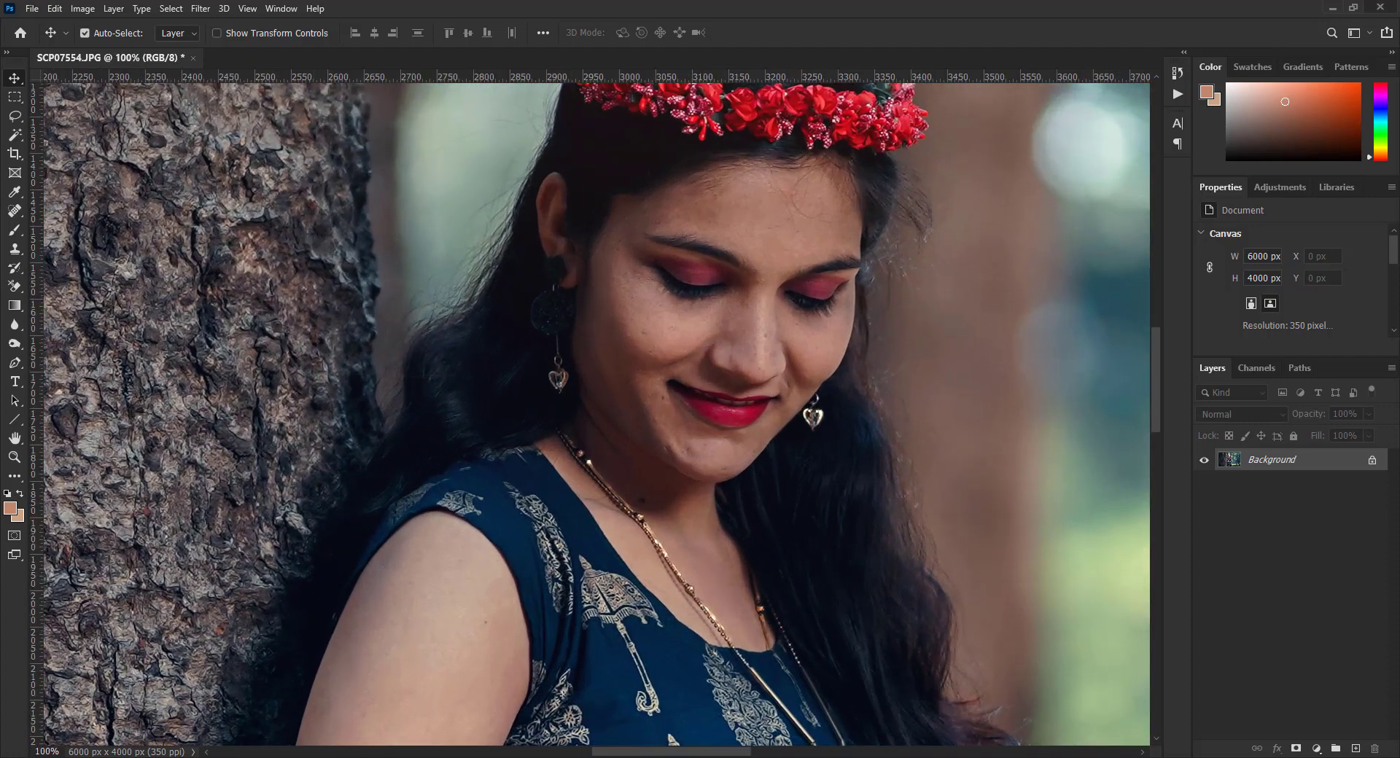
{"action": "key", "text": "j"}
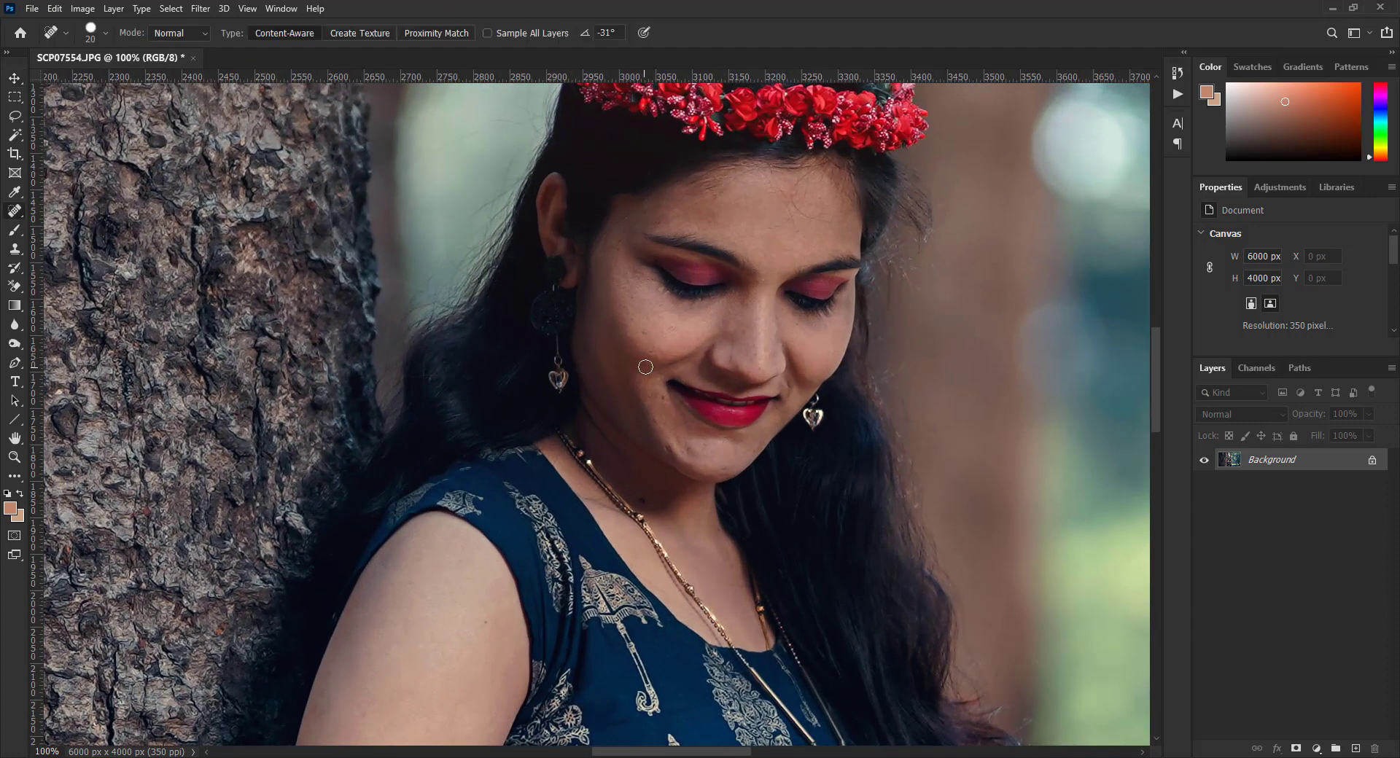
{"action": "left_click", "coordinate": [666, 328]}
{"action": "left_click", "coordinate": [646, 369]}
{"action": "left_click", "coordinate": [687, 452]}
Smooth the forehead skin with the Mixer Brush at a size of 80, sampling the nearby skin tone.
{"action": "right_click", "coordinate": [15, 229]}
{"action": "left_click", "coordinate": [103, 274]}
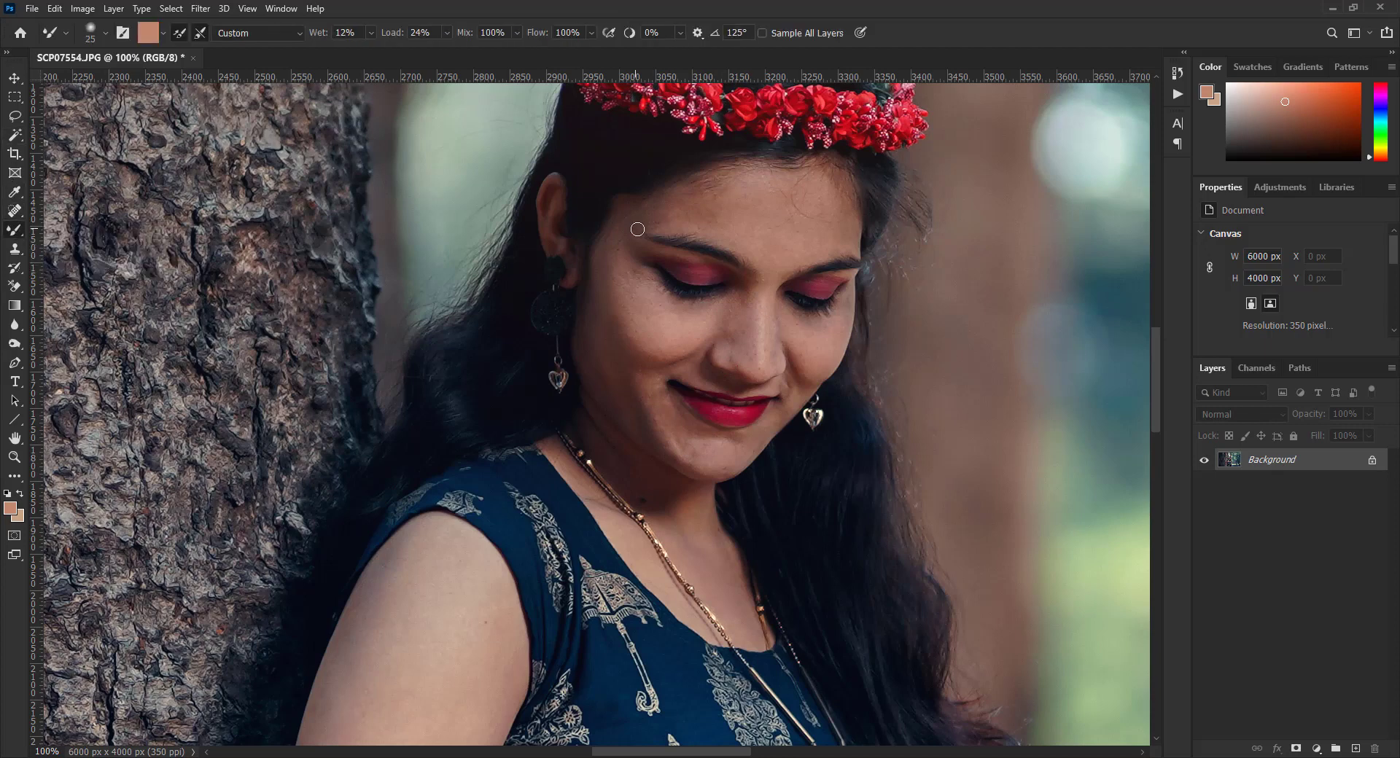
{"action": "left_click", "coordinate": [756, 229], "text": "alt"}
{"action": "key", "text": "bracketright"}
{"action": "key", "text": "bracketright"}
{"action": "key", "text": "bracketright"}
{"action": "key", "text": "bracketright"}
{"action": "key", "text": "bracketright"}
{"action": "key", "text": "bracketright"}
{"action": "mouse_move", "coordinate": [814, 232]}
{"action": "left_mouse_down"}
{"action": "mouse_move", "coordinate": [781, 246]}
{"action": "mouse_move", "coordinate": [790, 220]}
{"action": "mouse_move", "coordinate": [759, 221]}
{"action": "left_mouse_up"}
{"action": "key", "text": "p"}
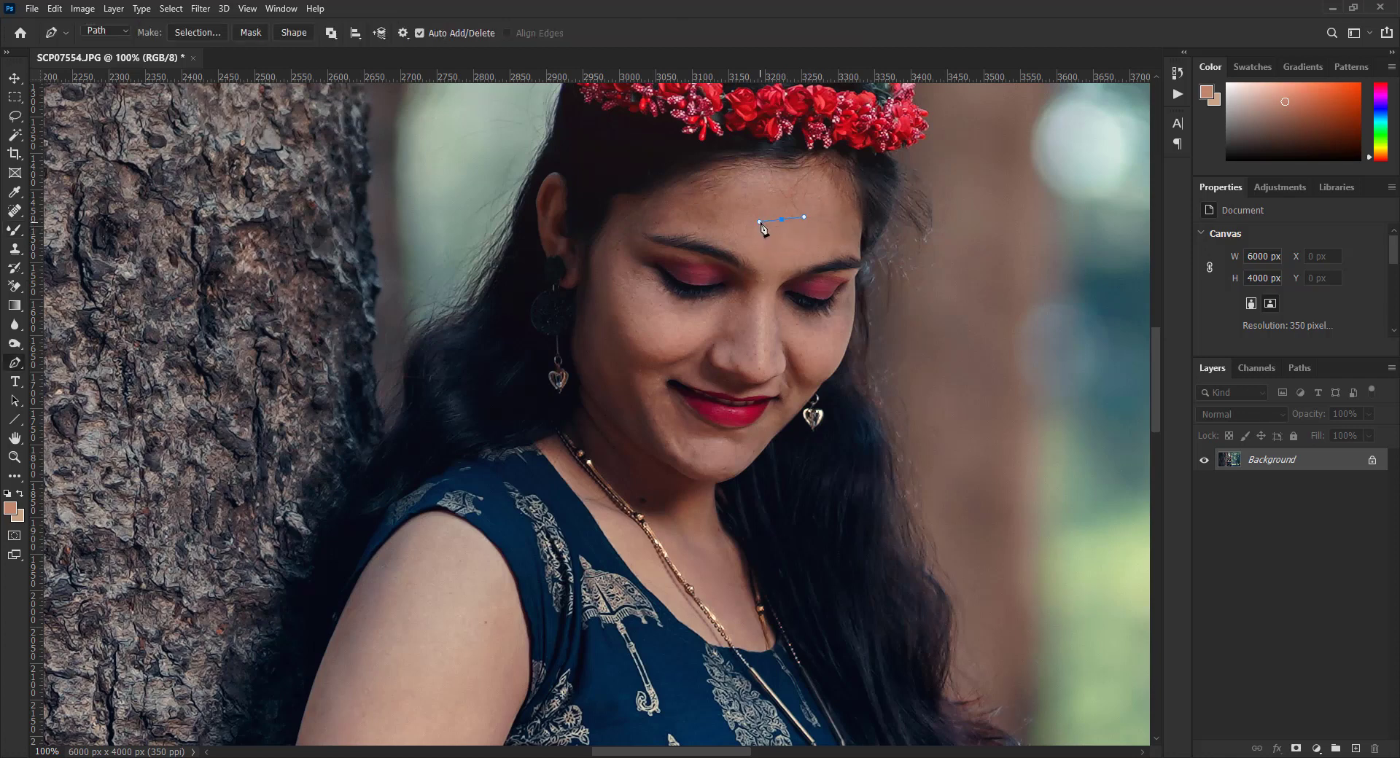
{"action": "key", "text": "ctrl+z"}
{"action": "key", "text": "b"}
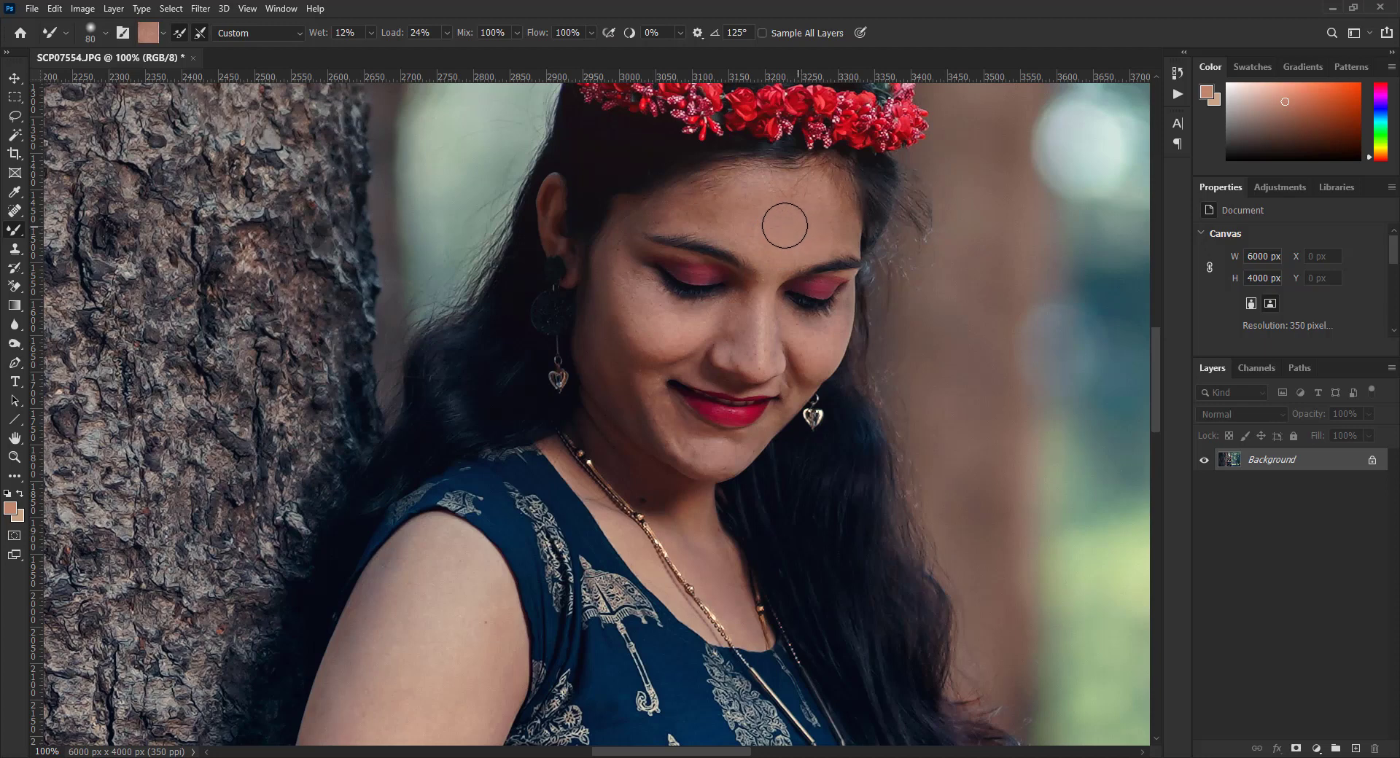
Reduce the Mixer Brush to size 50 and blend the skin on the nose and both cheeks using sampled tones.
{"action": "key", "text": "bracketleft"}
{"action": "key", "text": "bracketleft"}
{"action": "key", "text": "bracketleft"}
{"action": "left_click", "coordinate": [760, 316], "text": "alt"}
{"action": "left_click", "coordinate": [751, 331], "text": "alt"}
{"action": "left_click", "coordinate": [725, 320], "text": "alt"}
{"action": "left_click", "coordinate": [642, 340], "text": "alt"}
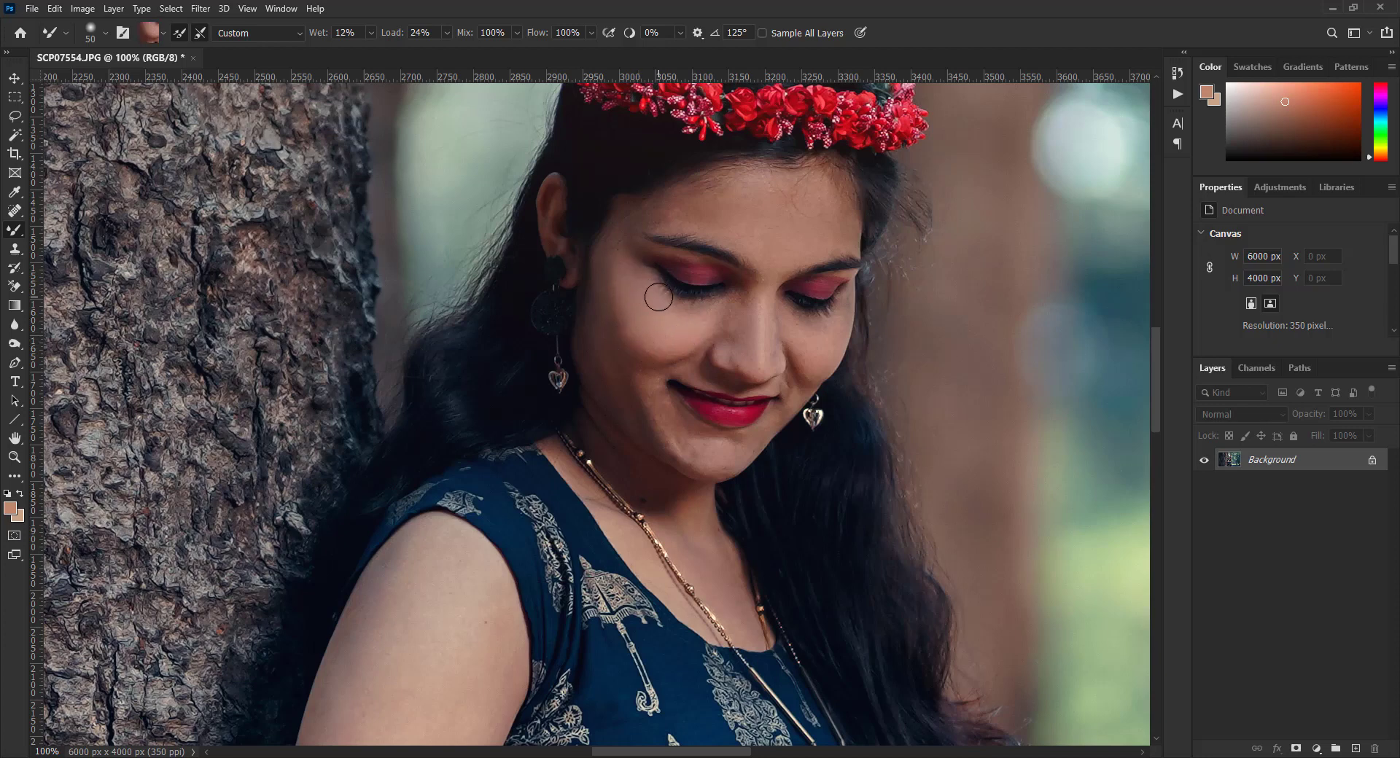
{"action": "left_click", "coordinate": [637, 351], "text": "alt"}
{"action": "left_click", "coordinate": [814, 337], "text": "alt"}
{"action": "key", "text": "ctrl+0"}
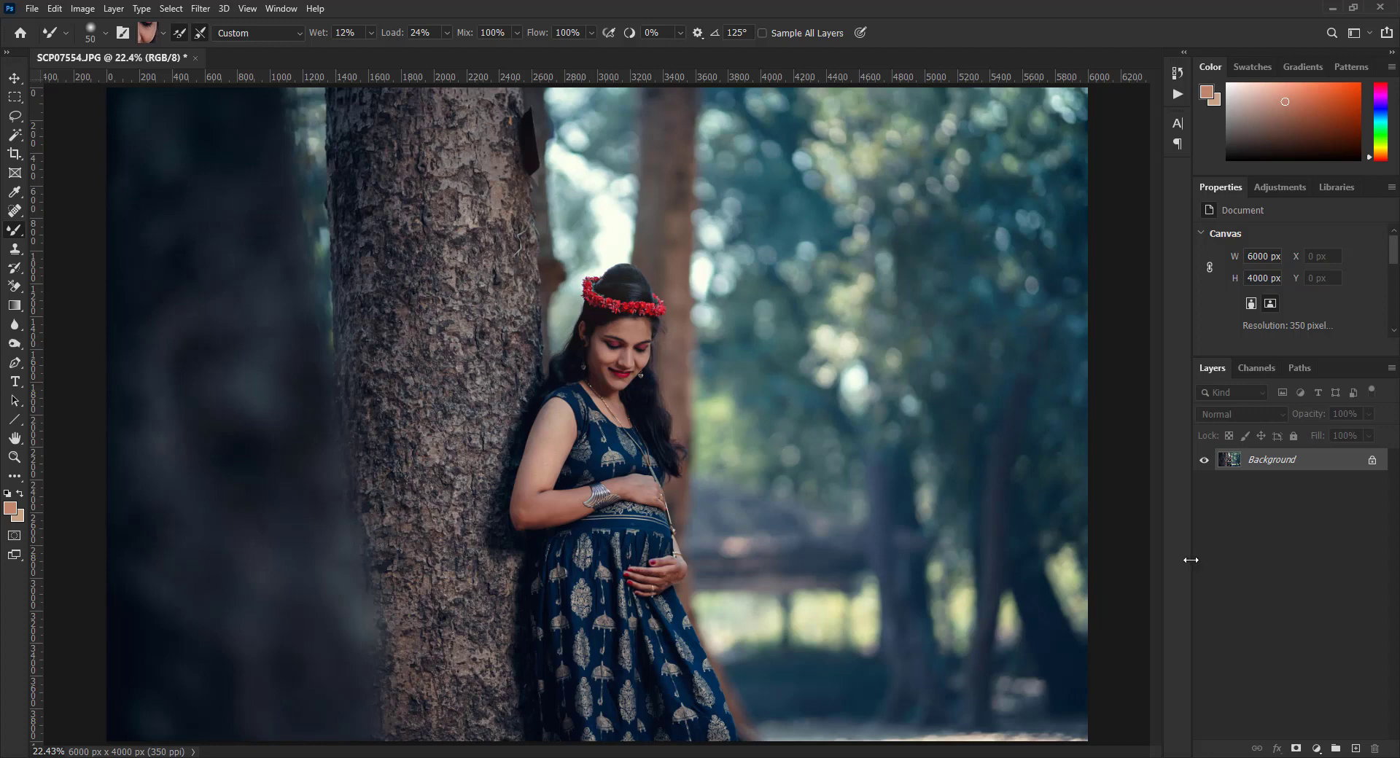
{"action": "key", "text": "v"}
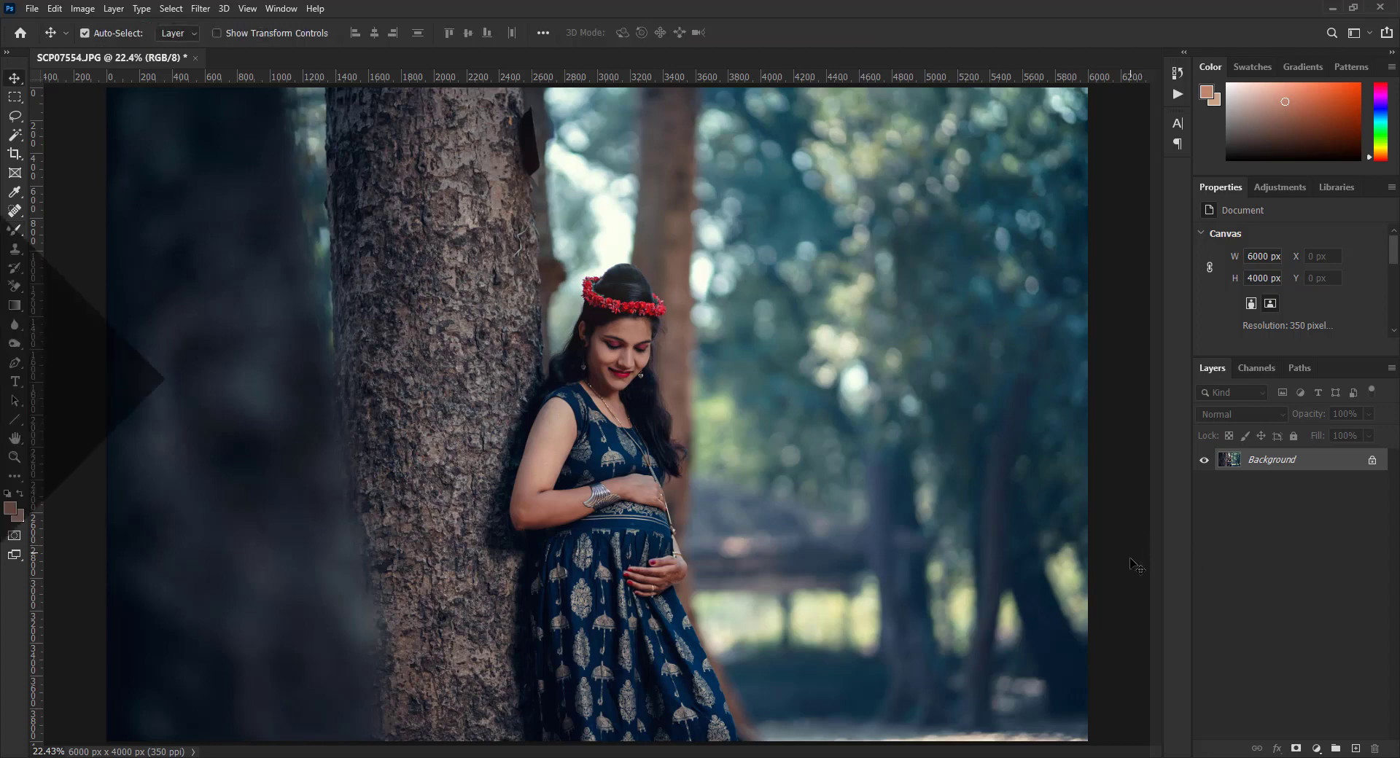